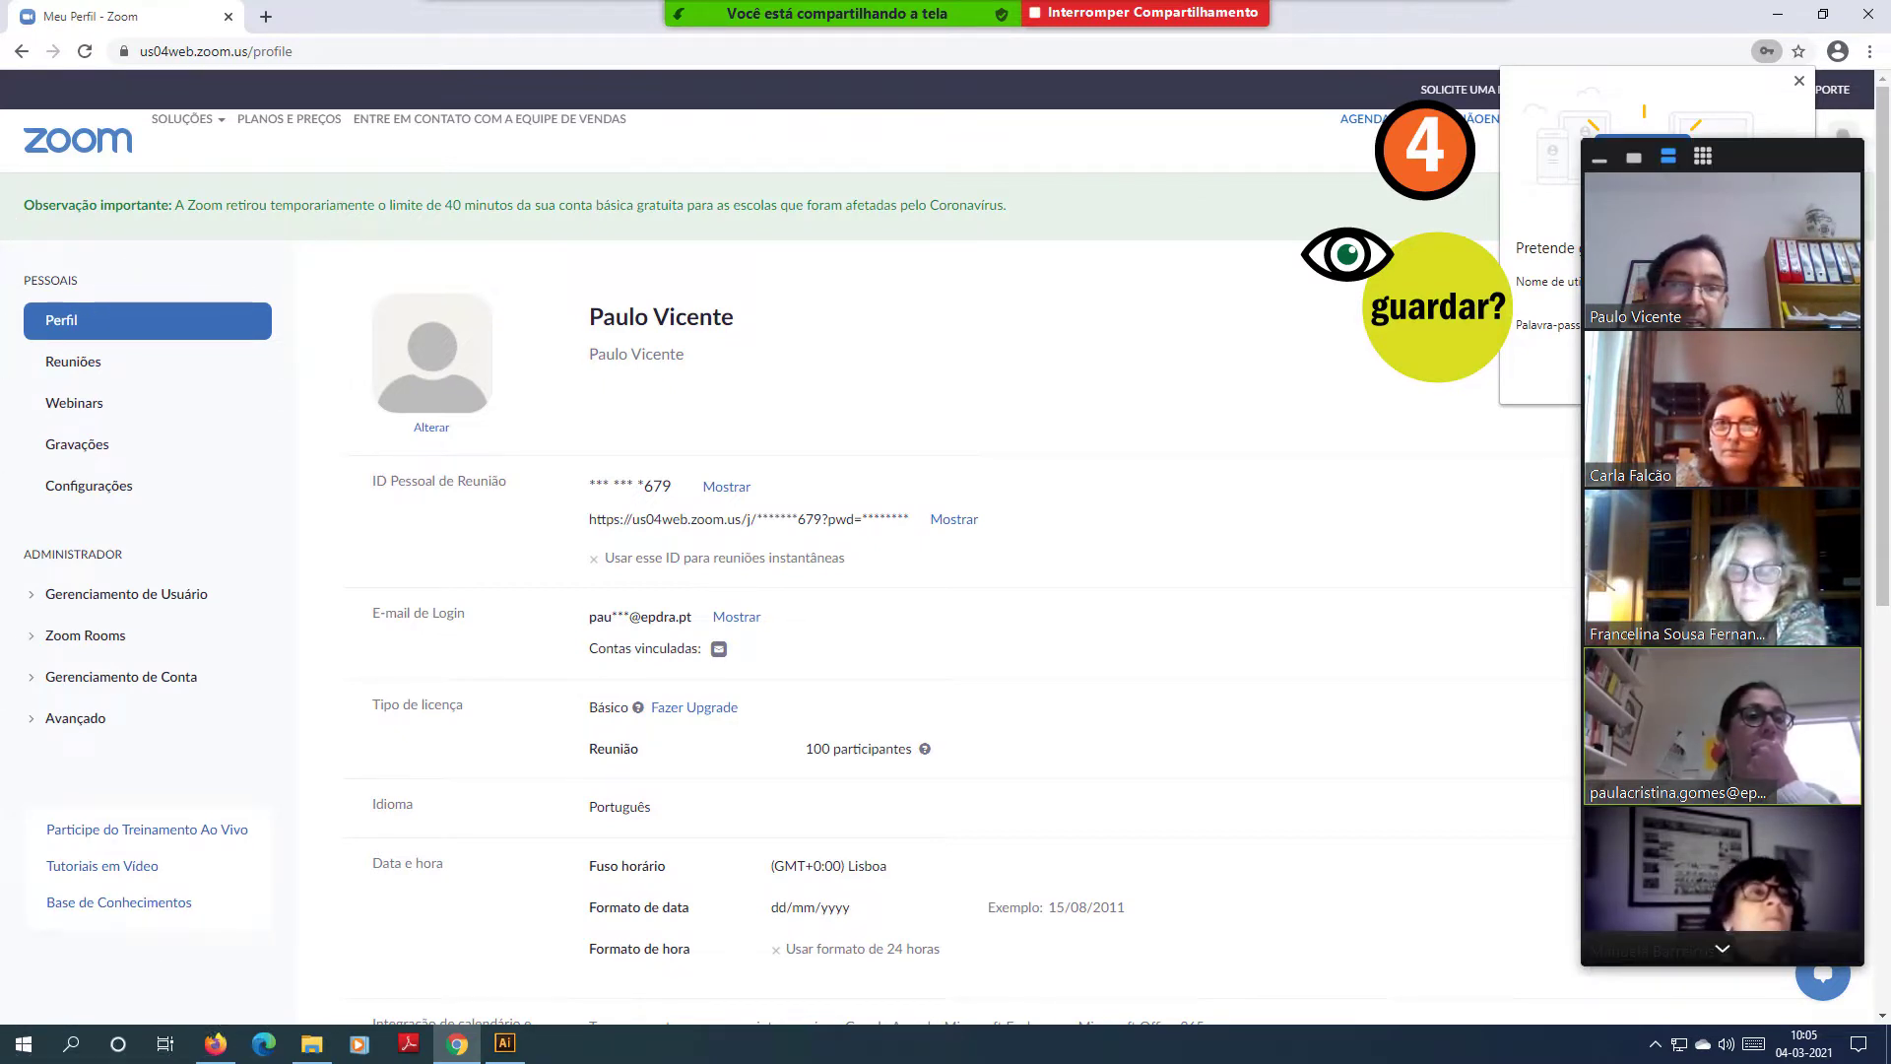
# - Reposition the floating participant video strip so it clears the profile information and the Configurações entry on the shared slide
pyautogui.moveTo(1781, 160); pyautogui.dragTo(1689, 435)
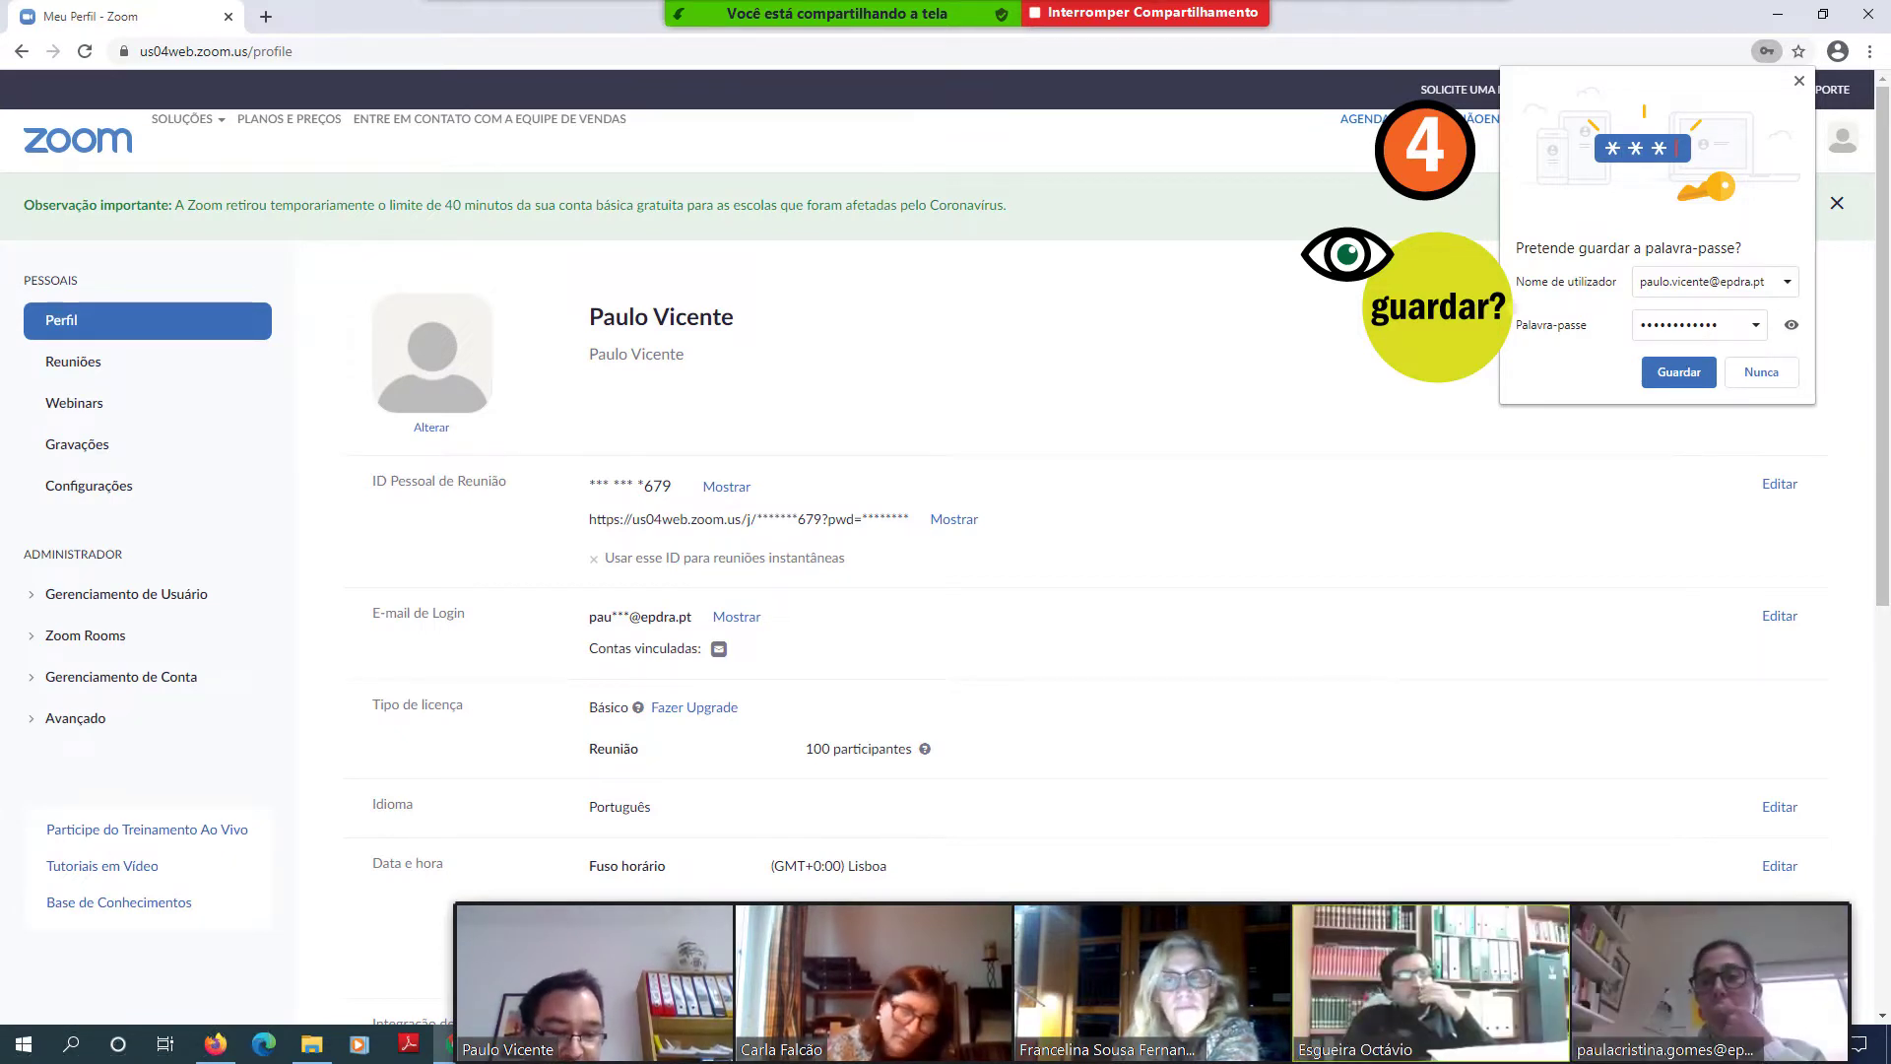
pyautogui.moveTo(988, 950)
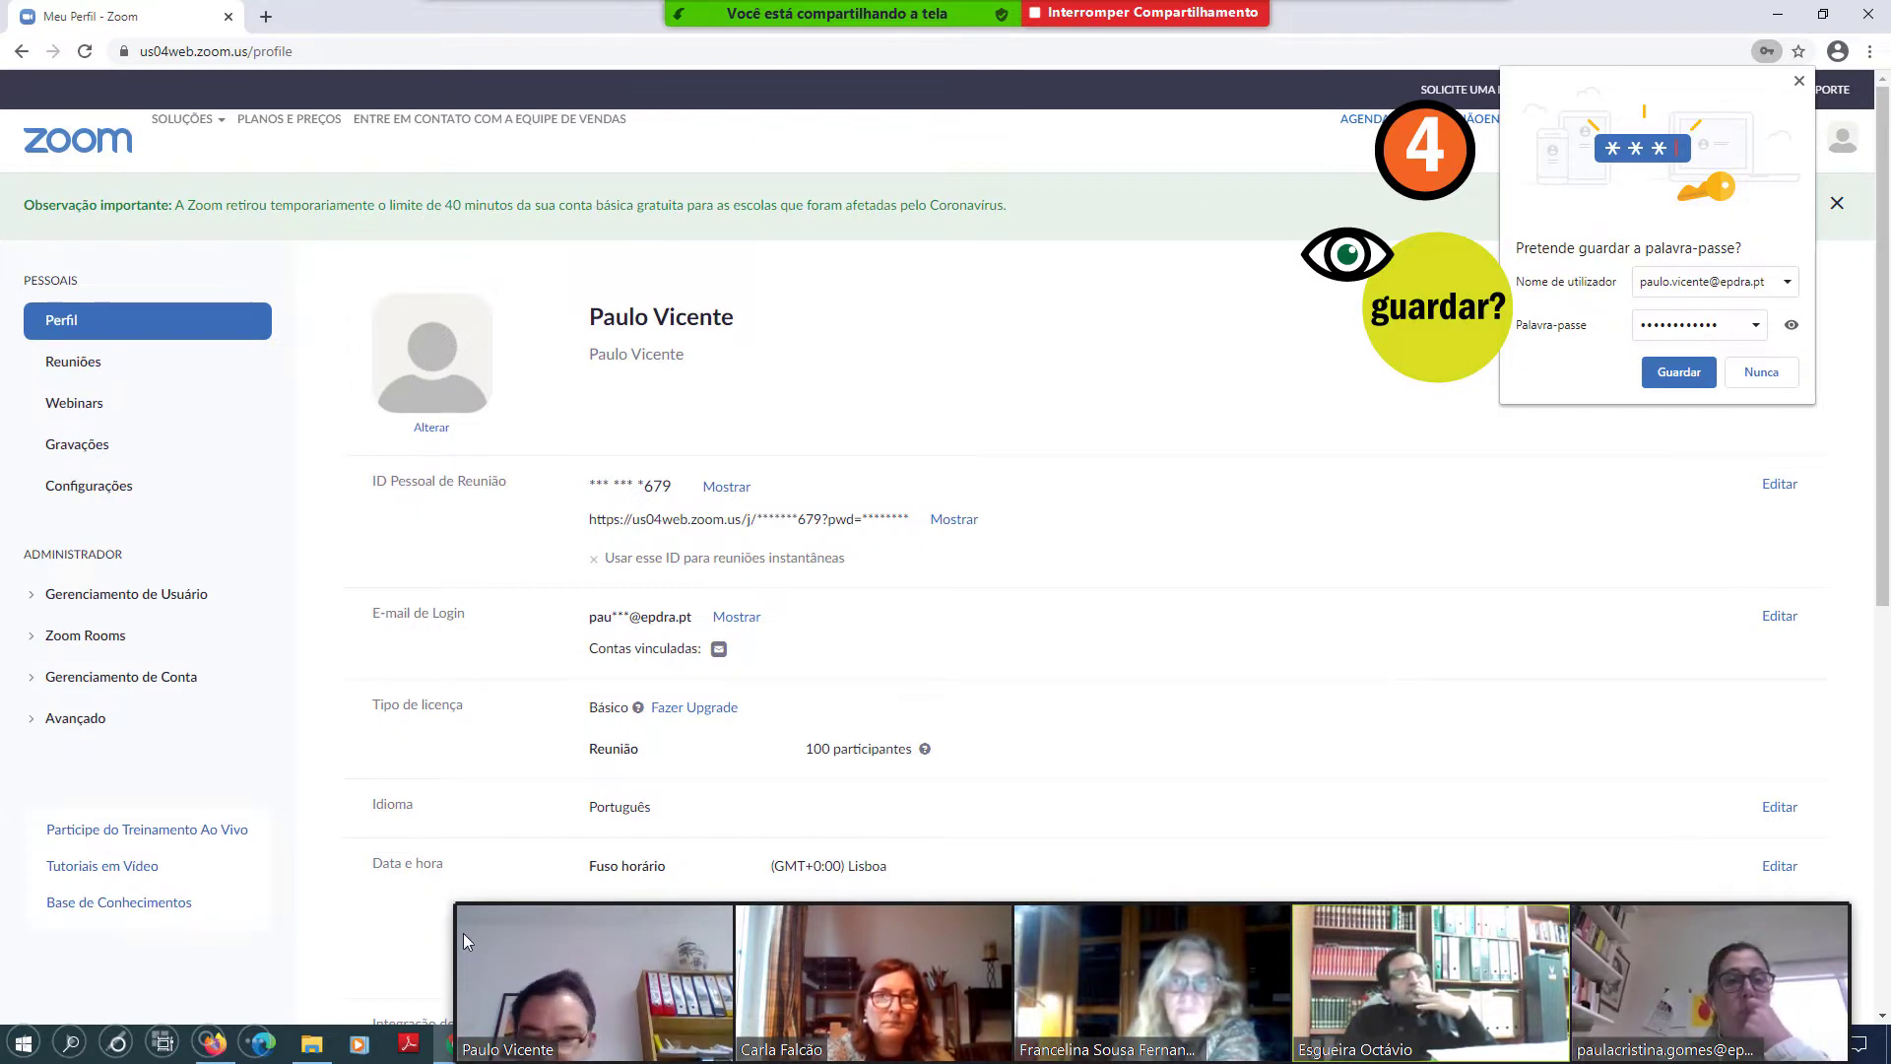
pyautogui.moveTo(458, 936); pyautogui.dragTo(418, 507)
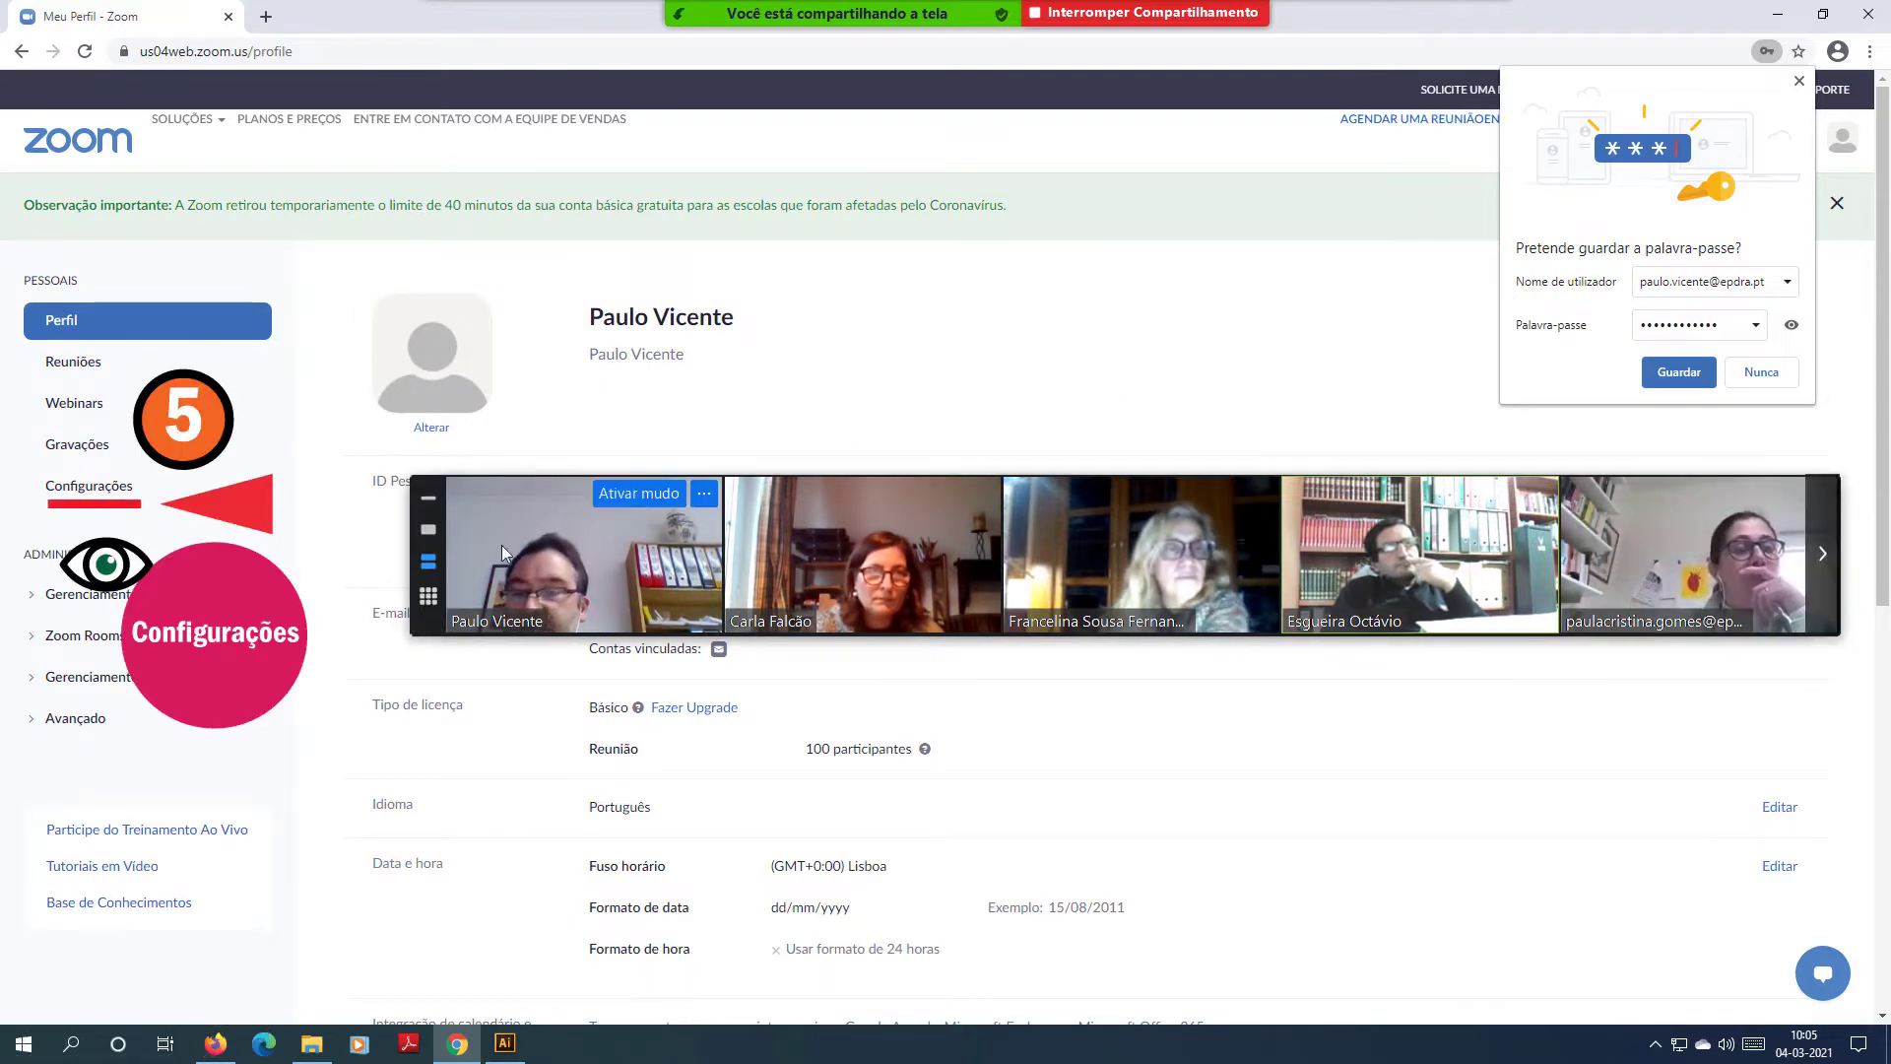
pyautogui.moveTo(439, 493); pyautogui.dragTo(416, 801)
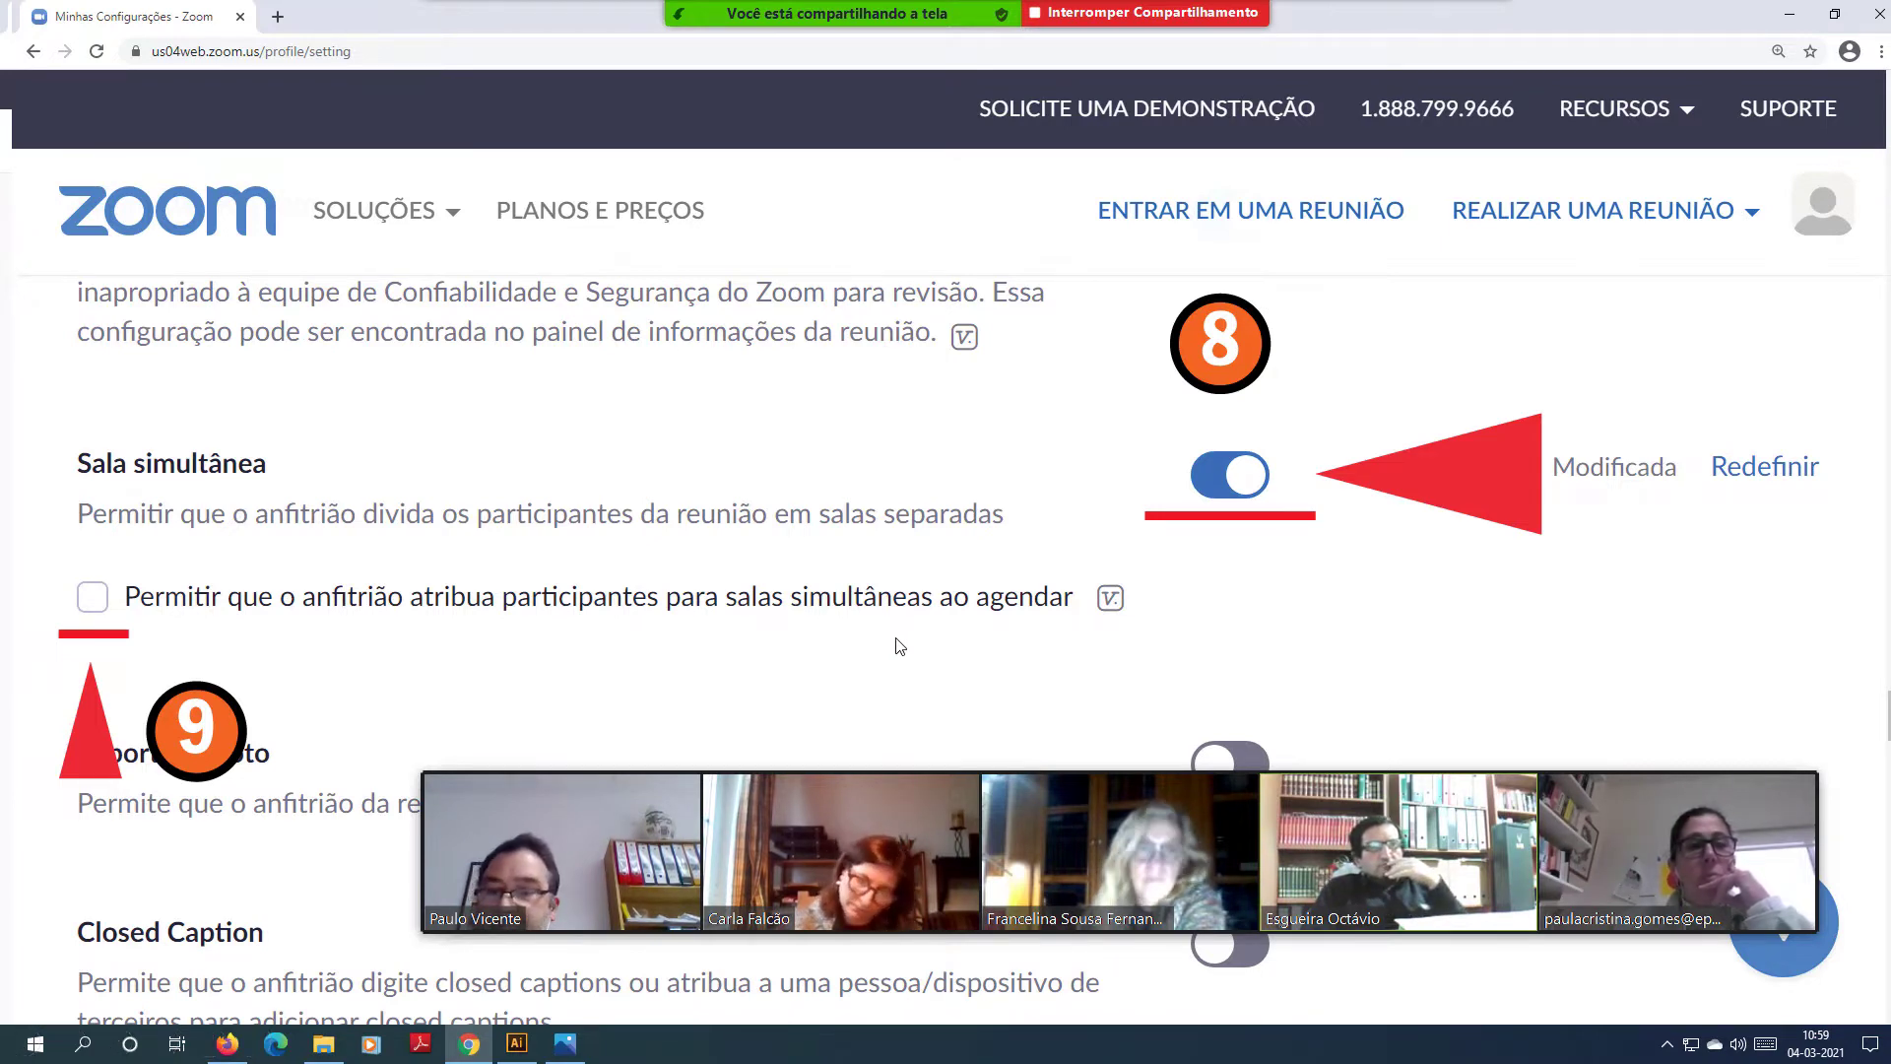
# - Advance through the breakout-room implementation slides and move the participant video strip clear of the meeting controls shown on them
pyautogui.hotkey('alt', 'Tab')
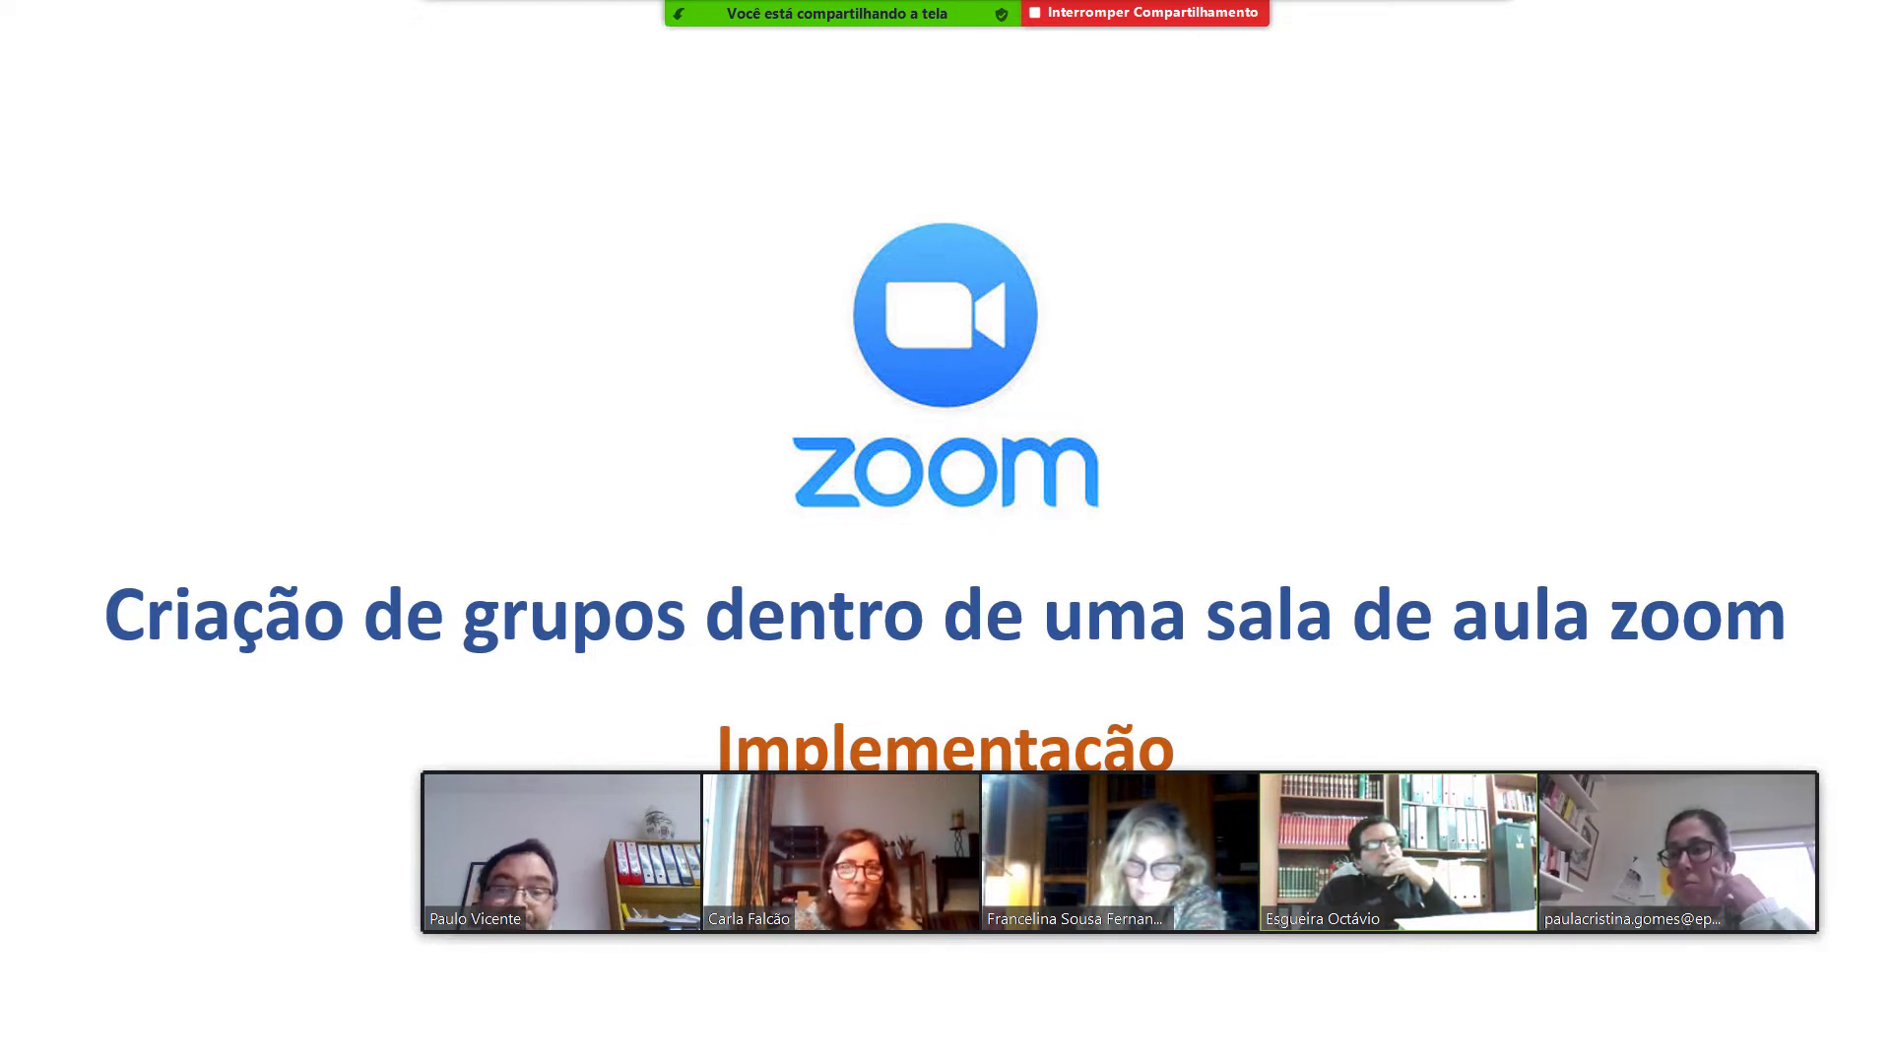
pyautogui.hotkey('alt', 'Tab')
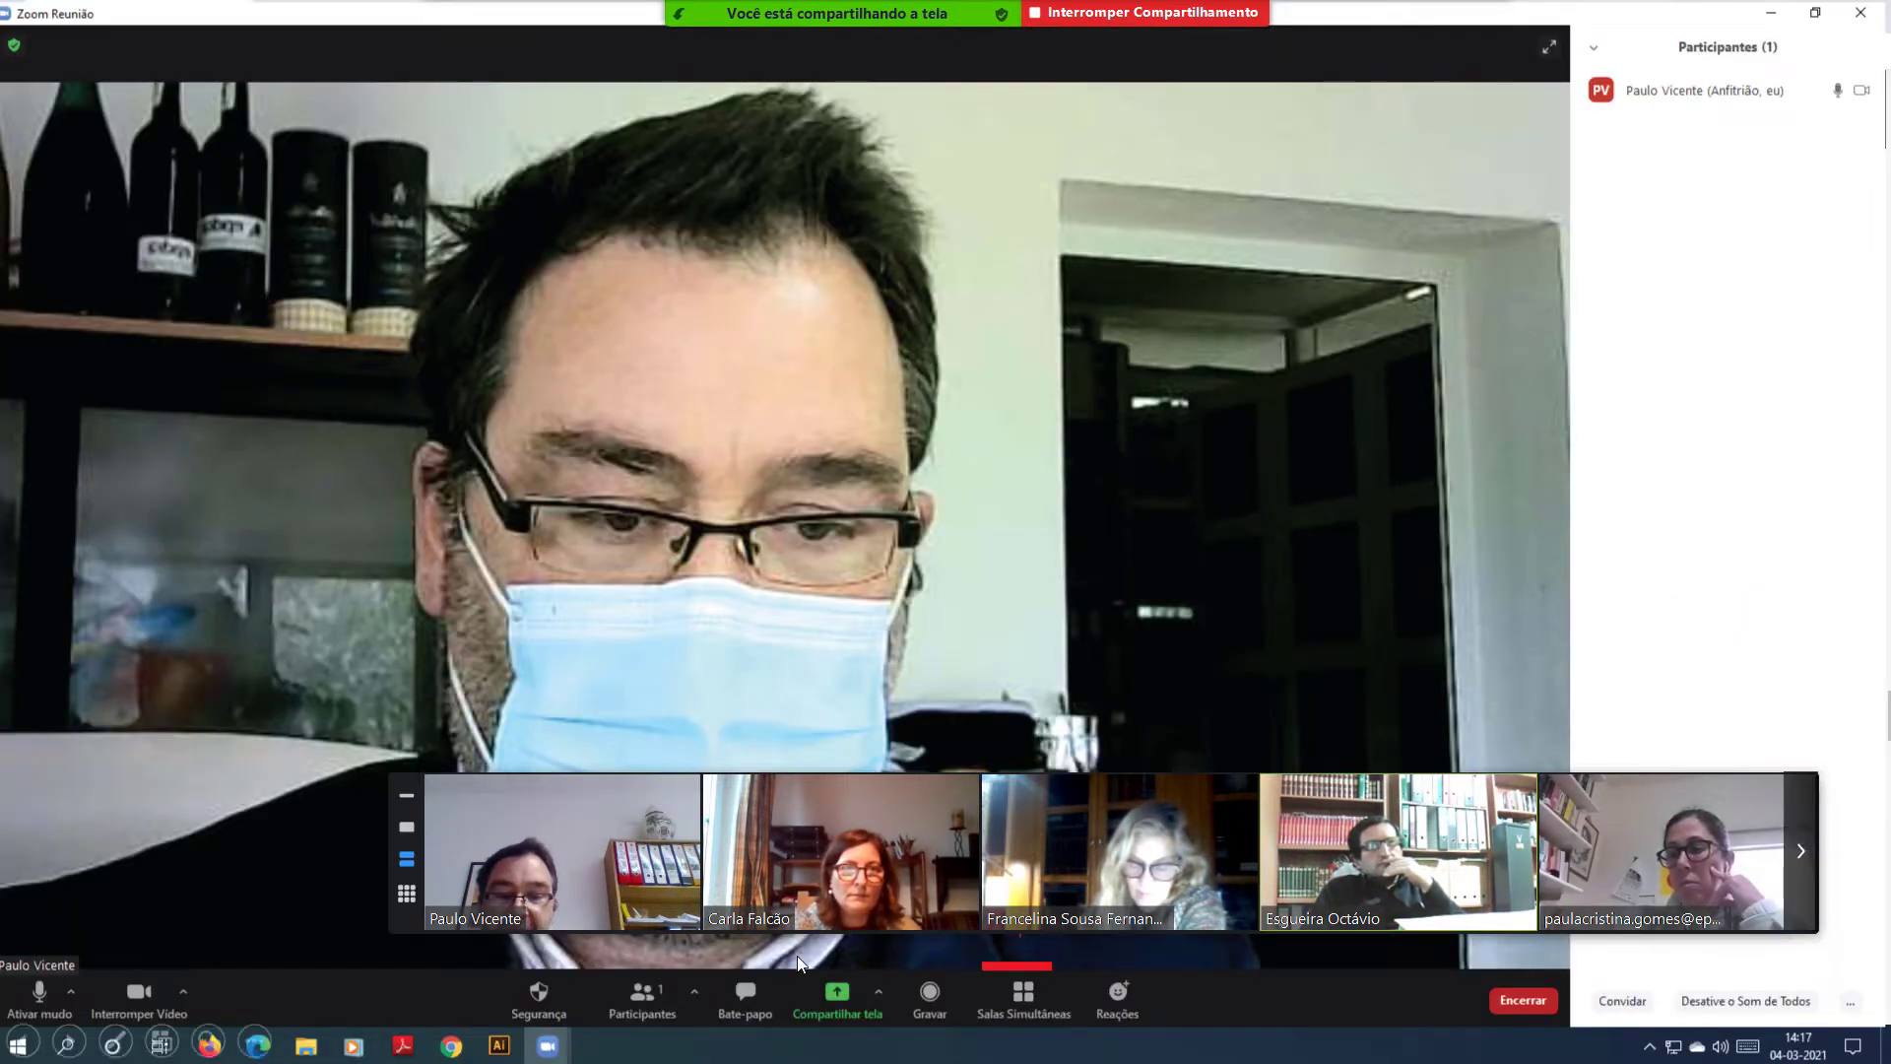
pyautogui.moveTo(410, 782)
pyautogui.mouseDown()
pyautogui.moveTo(421, 640)
pyautogui.moveTo(172, 129)
pyautogui.moveTo(125, 117)
pyautogui.moveTo(125, 93)
pyautogui.mouseUp()
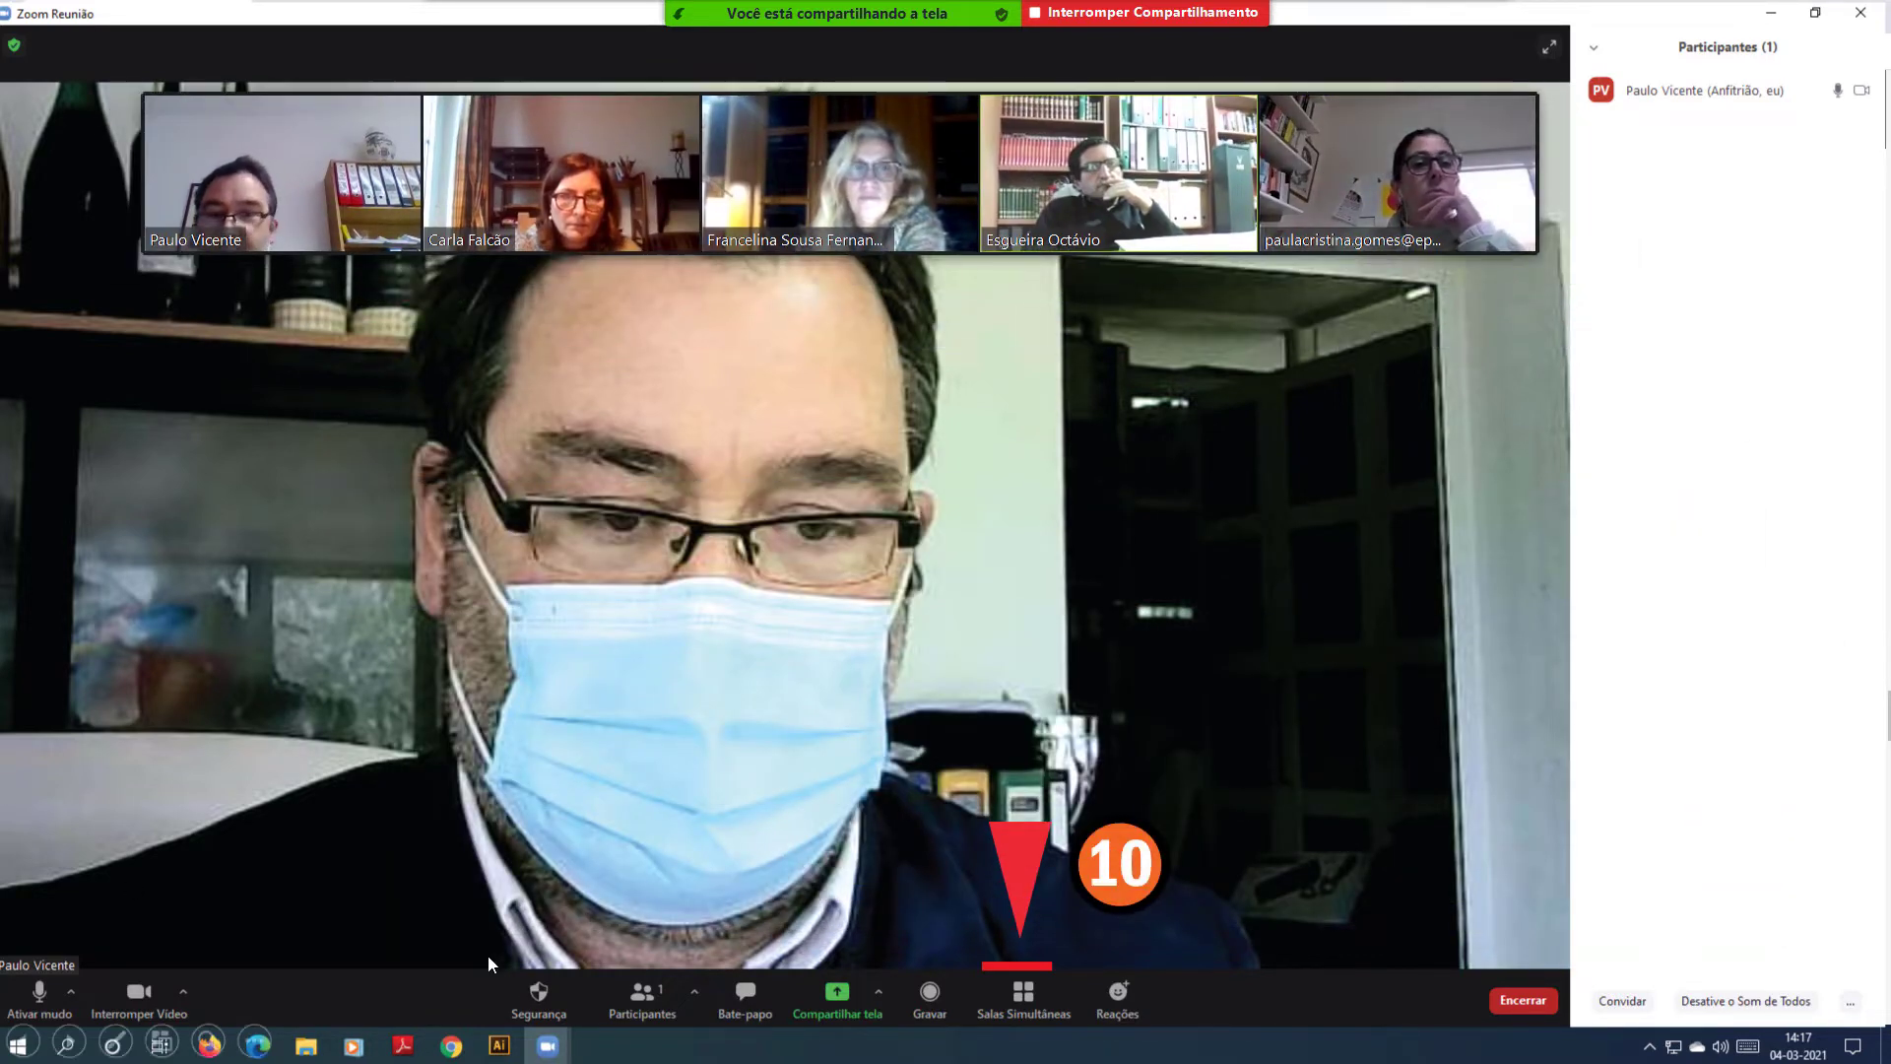
pyautogui.moveTo(139, 105)
pyautogui.moveTo(139, 104); pyautogui.dragTo(38, 118)
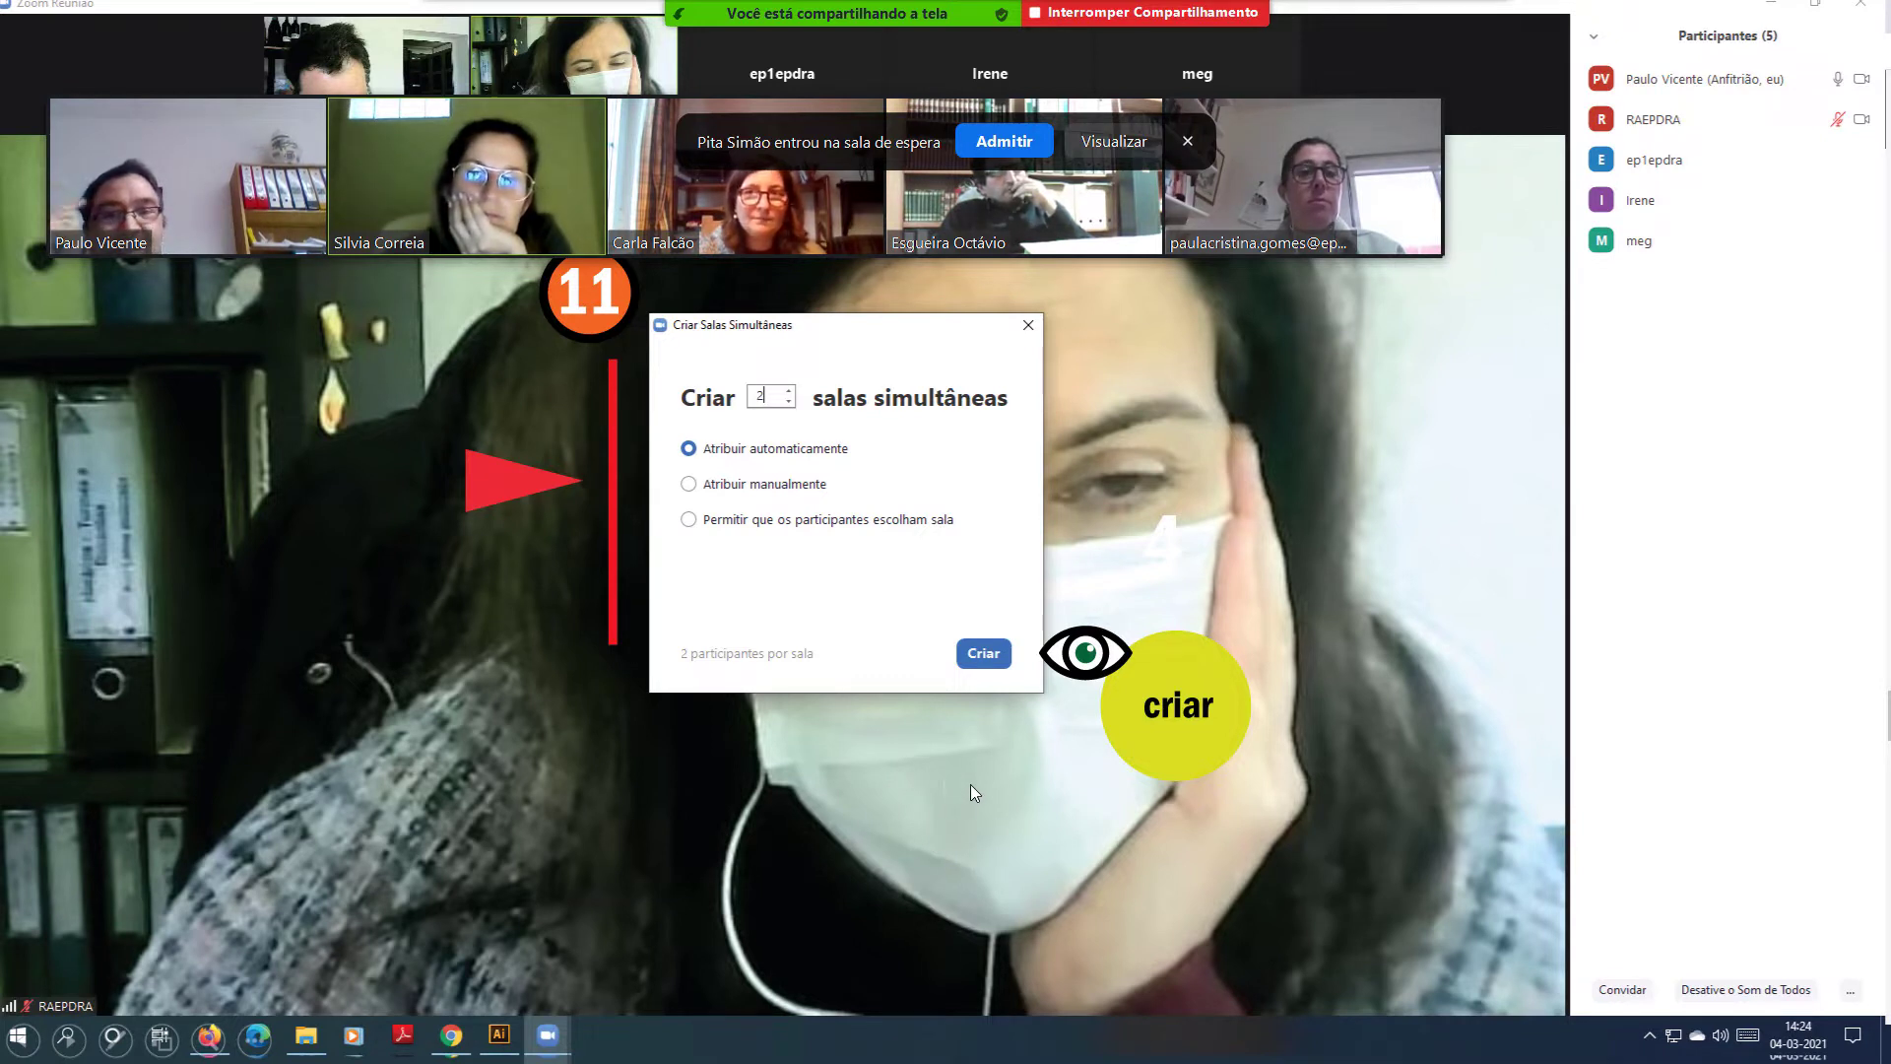
pyautogui.press('Right')
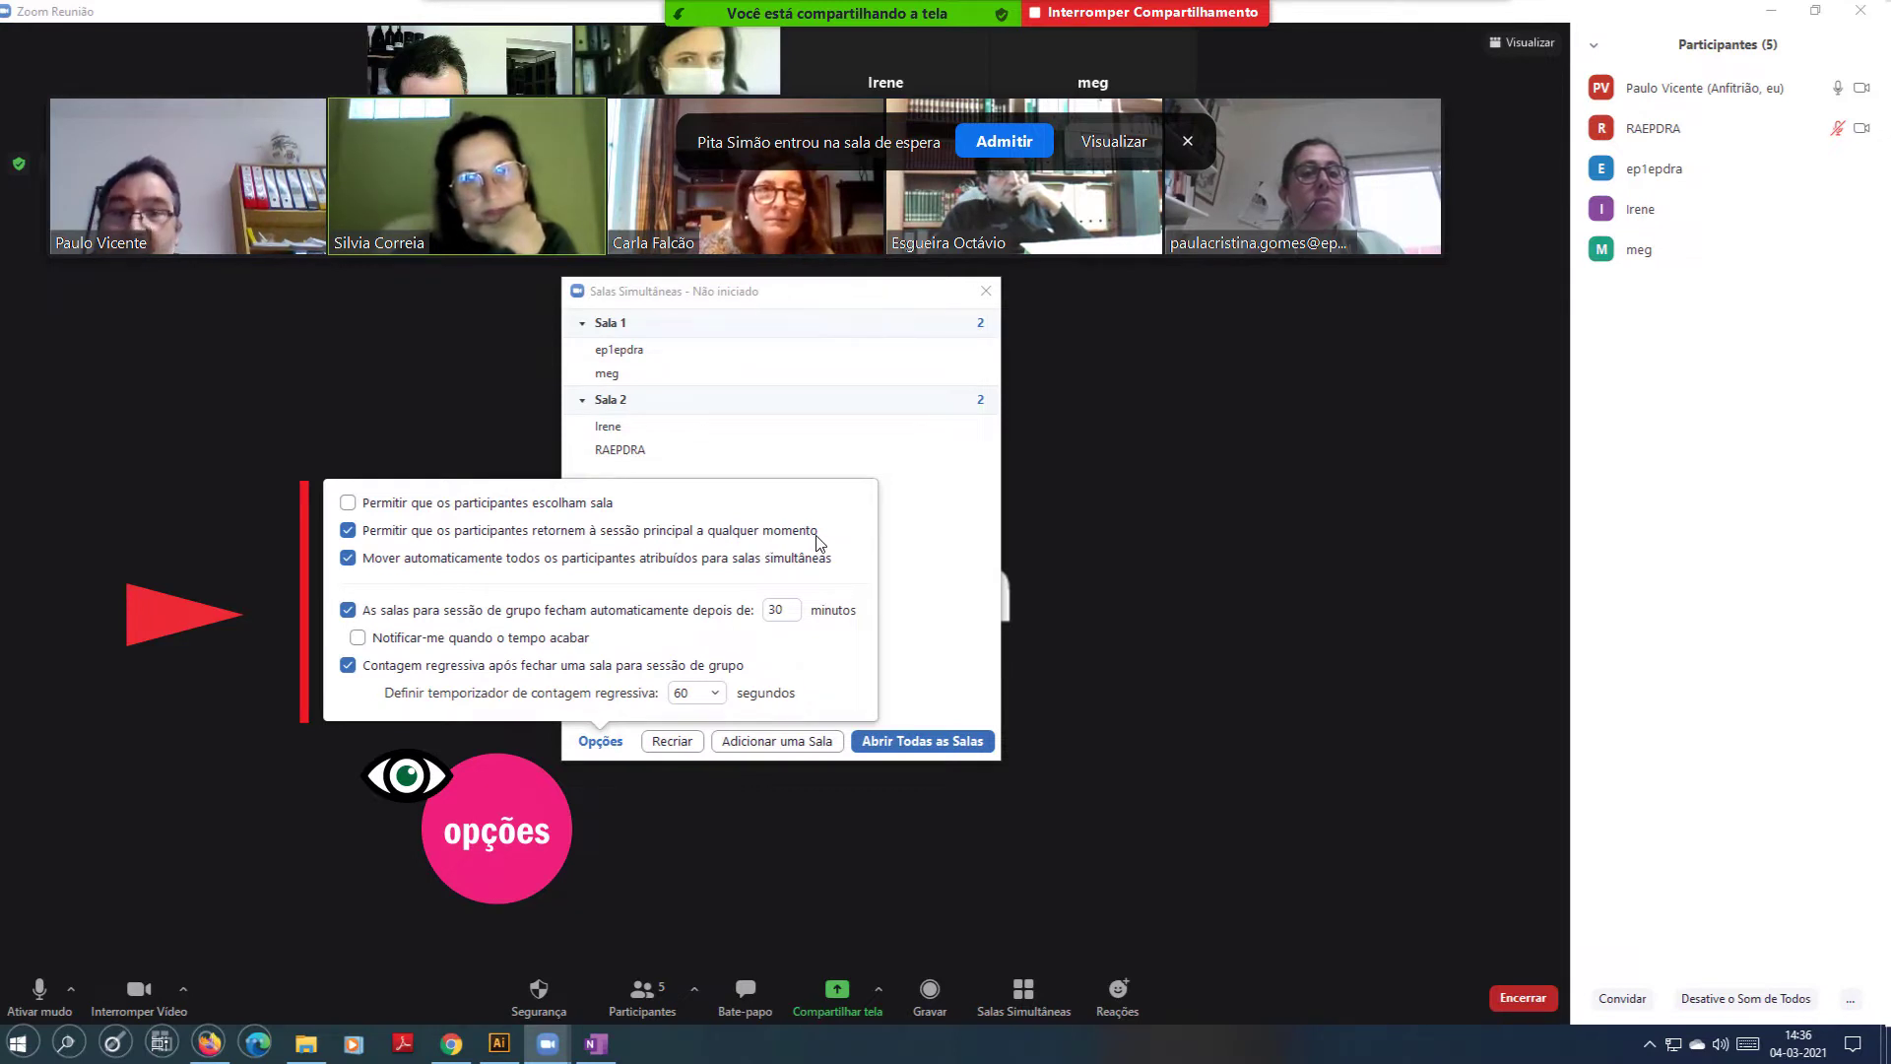
# - Admit both people in the waiting room to the meeting and minimize the participants window
pyautogui.click(1011, 134)
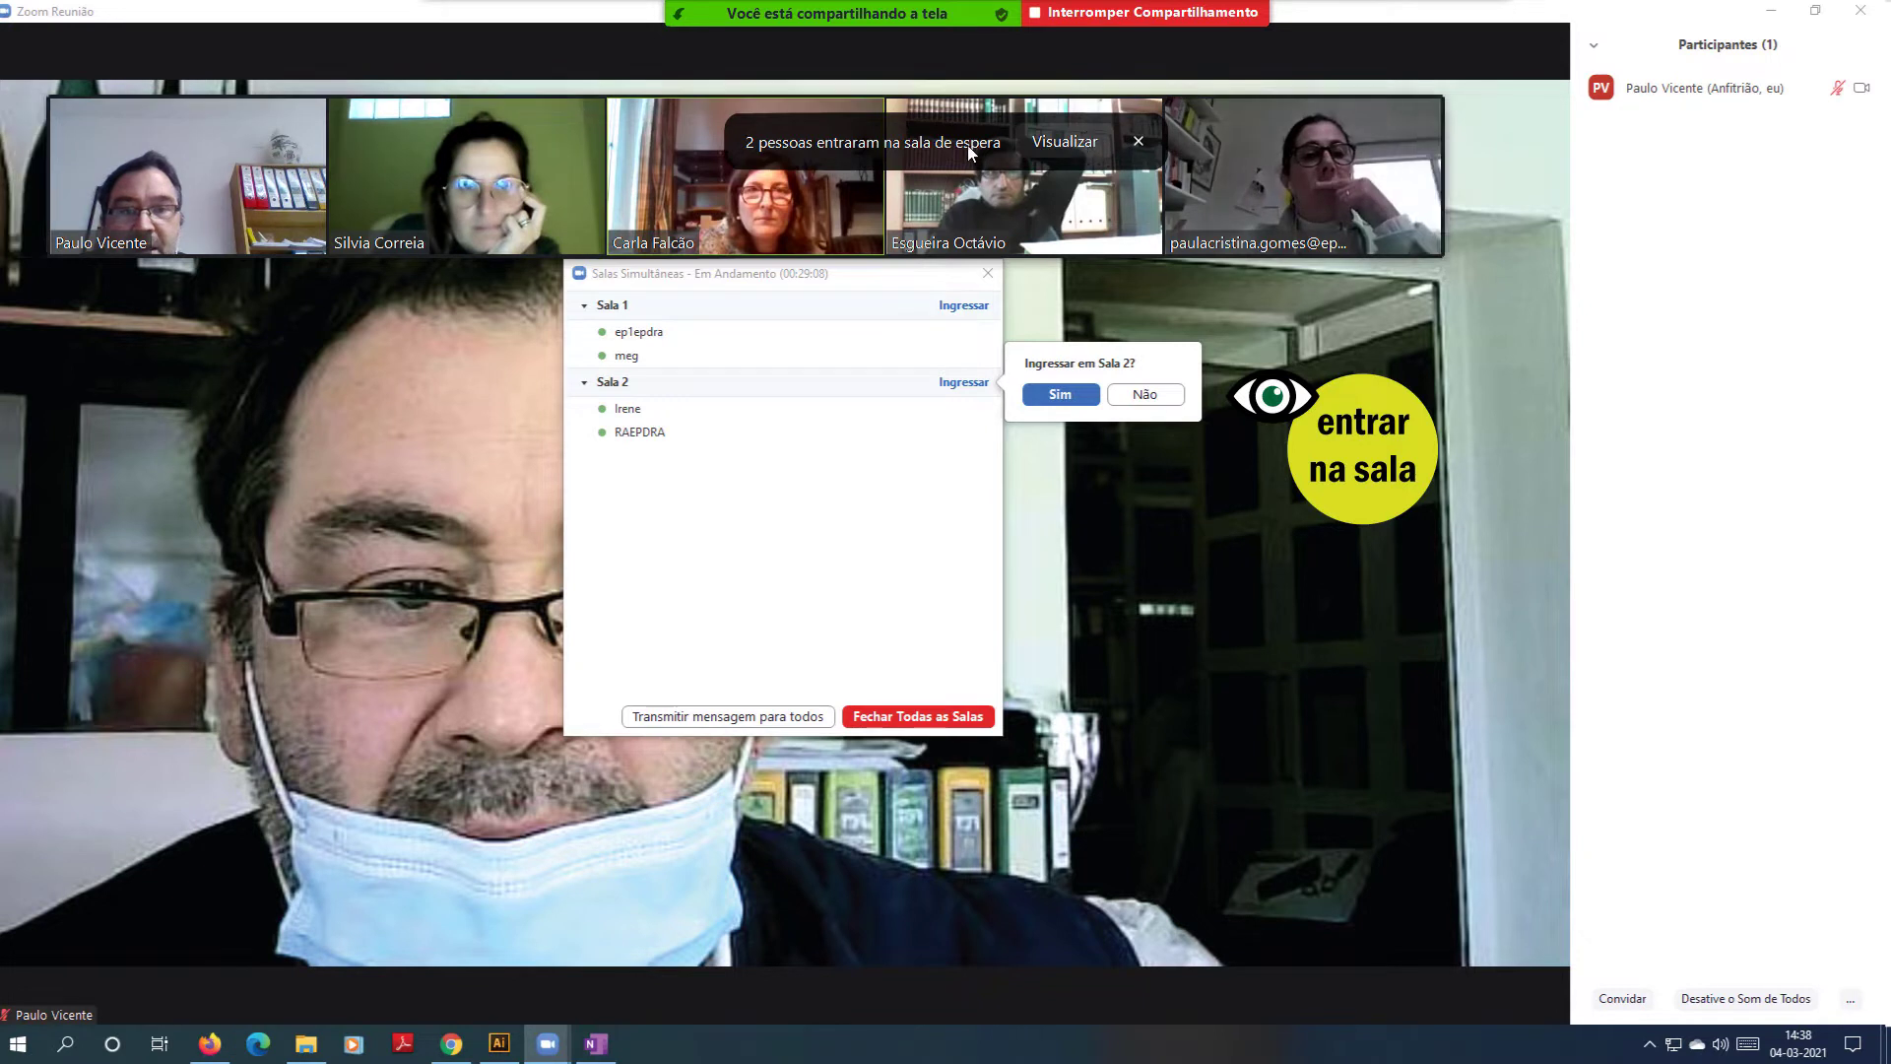
pyautogui.click(1068, 140)
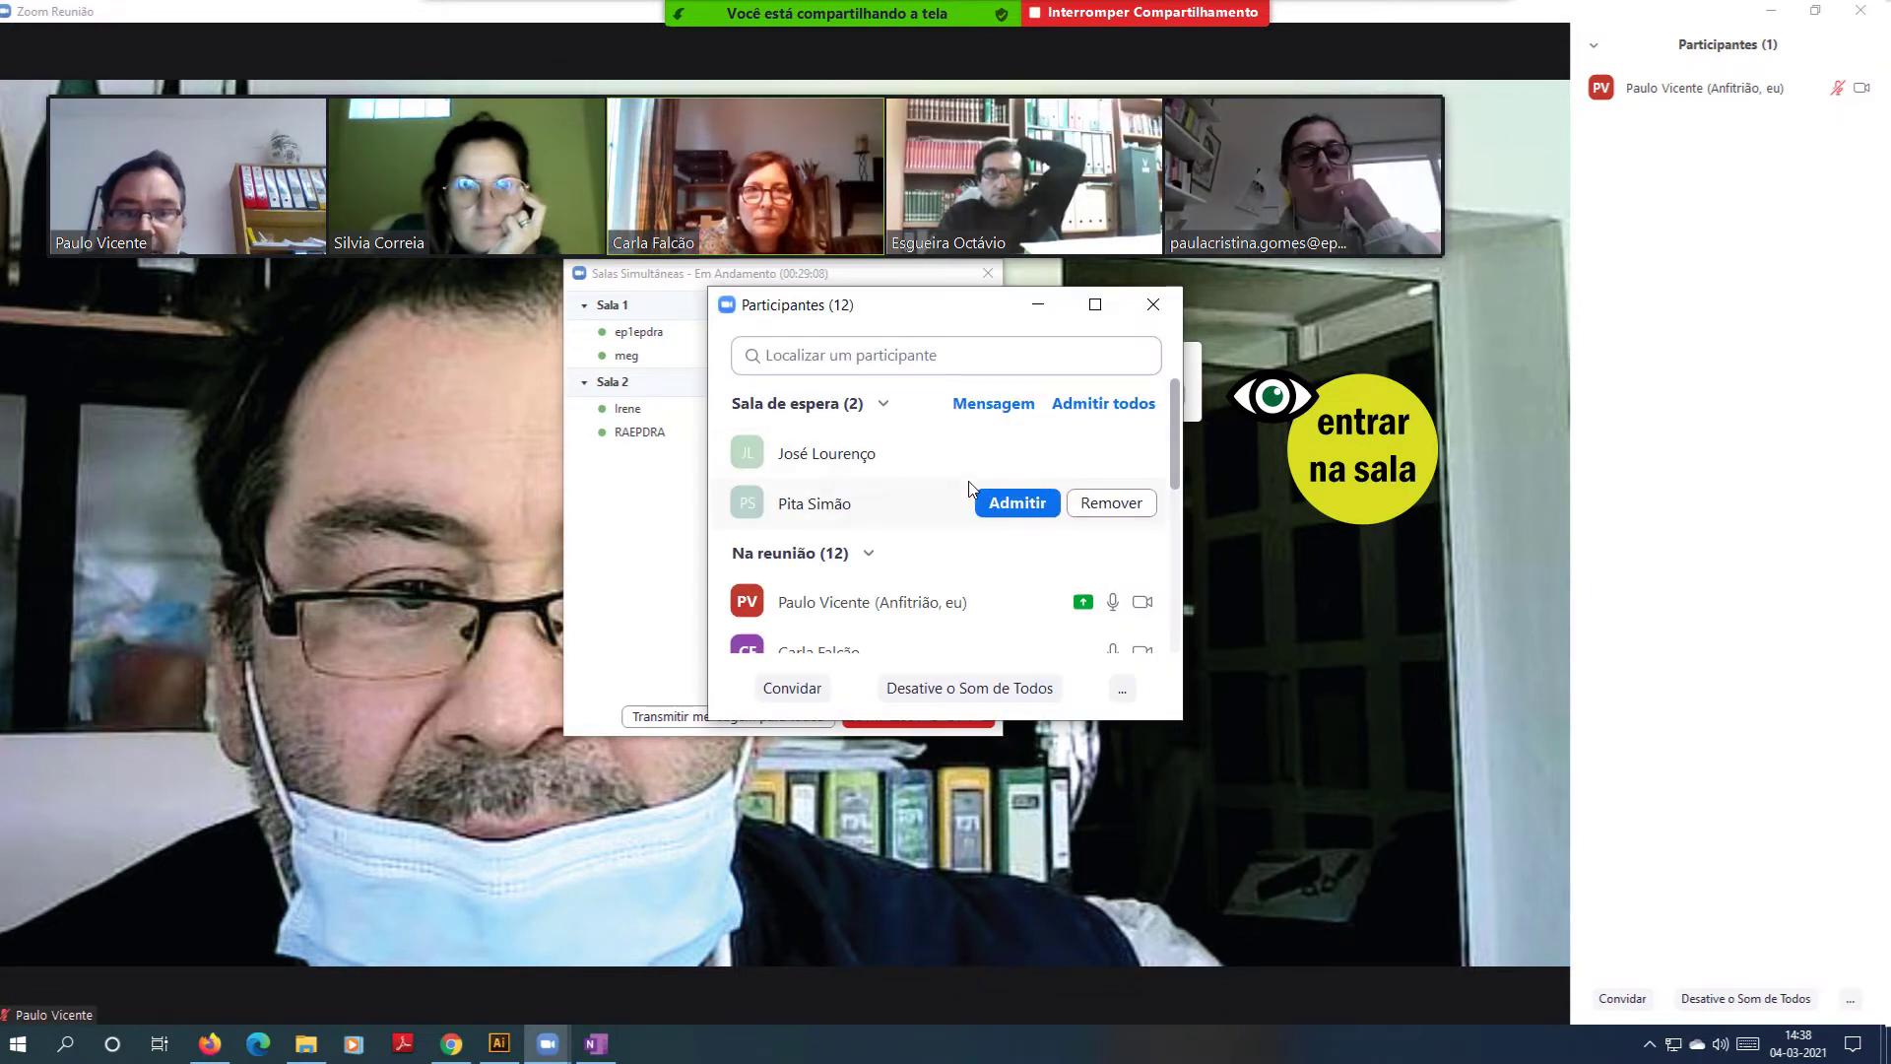
pyautogui.click(1013, 458)
pyautogui.click(1015, 504)
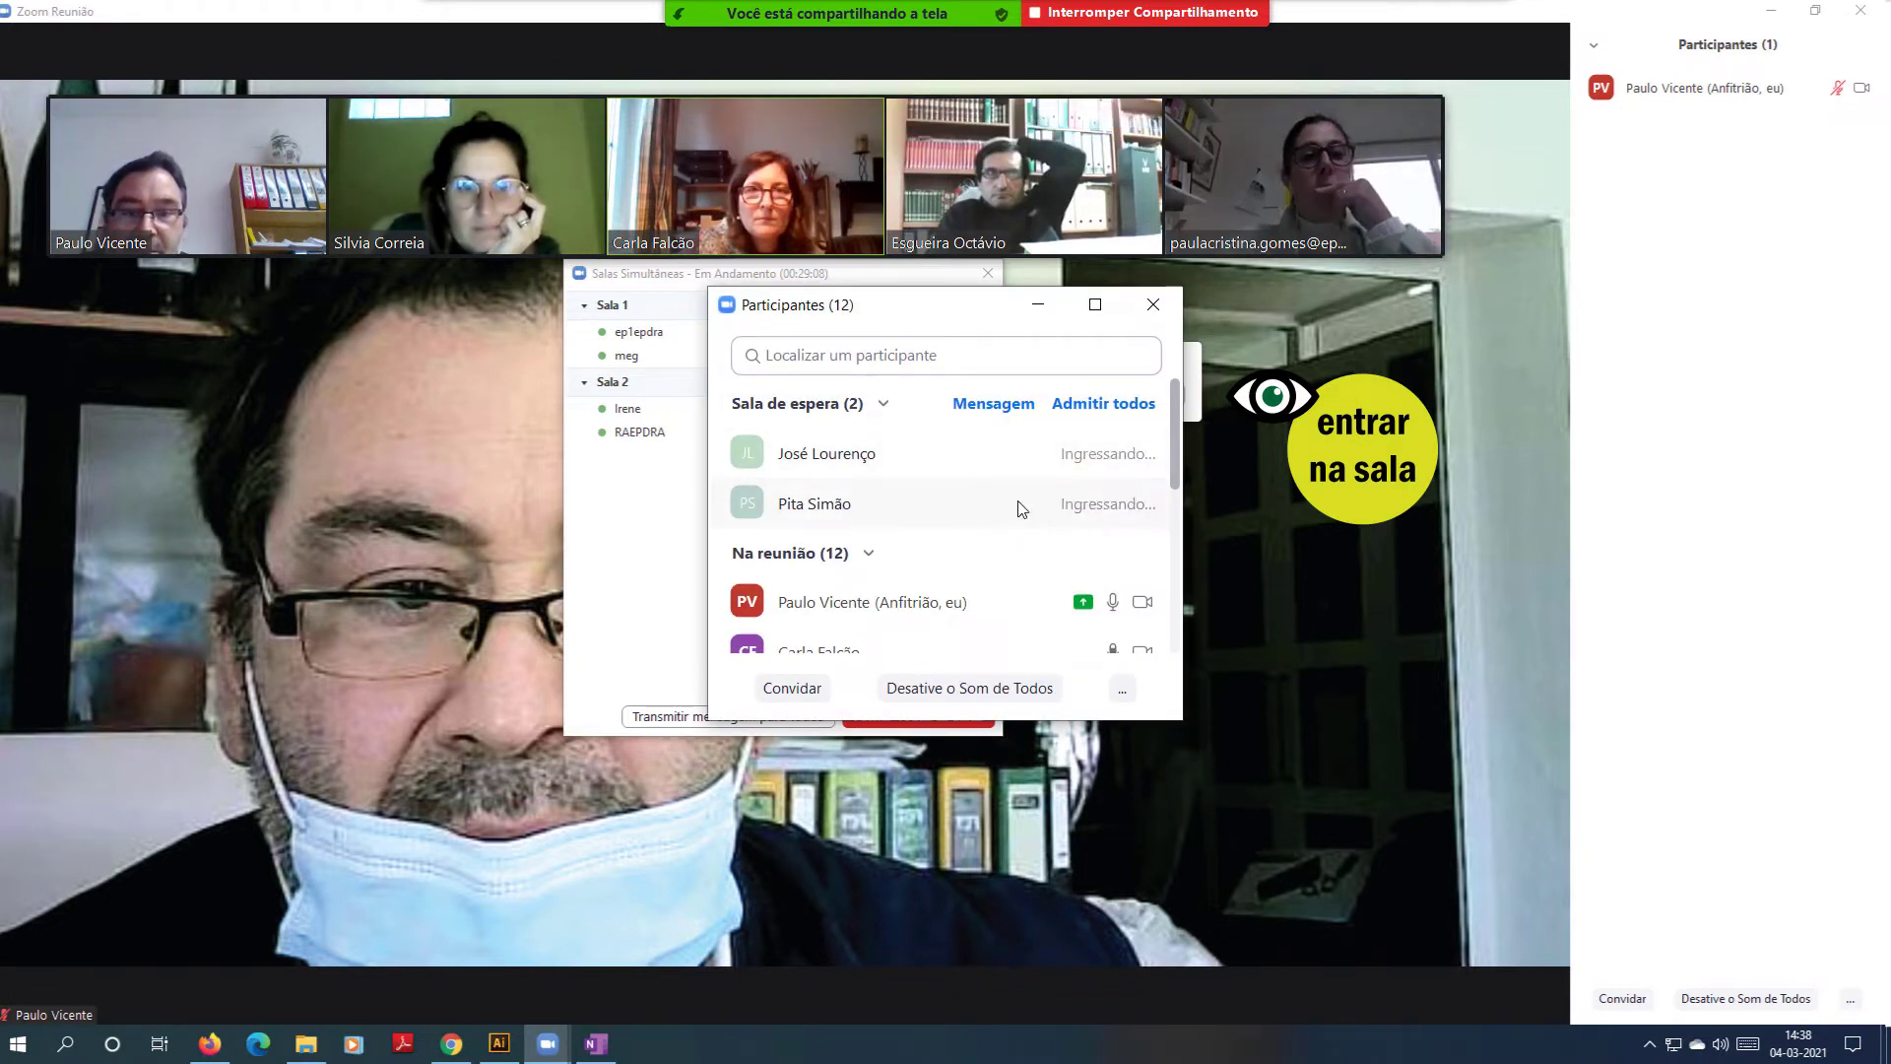
pyautogui.click(1038, 305)
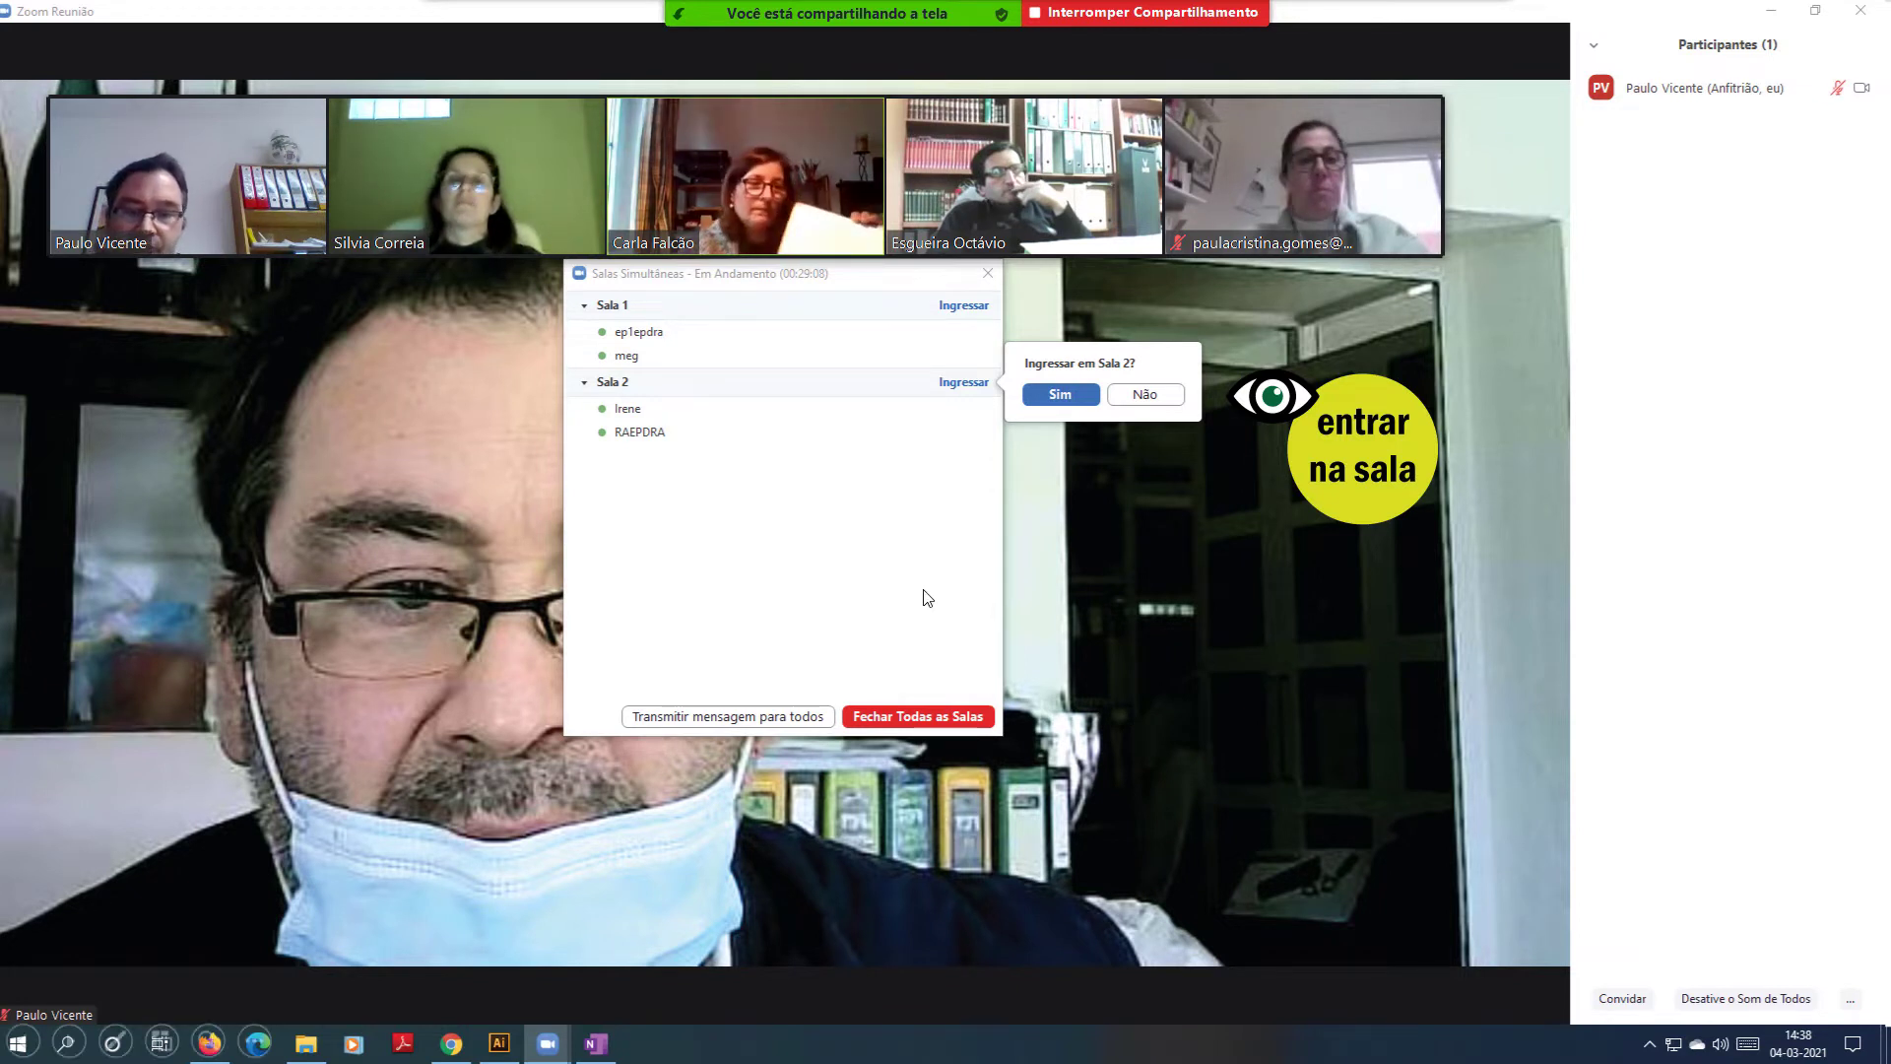
# - Dismiss the stopped screen-sharing notice and create 3 breakout rooms with manual participant assignment
pyautogui.click(1061, 394)
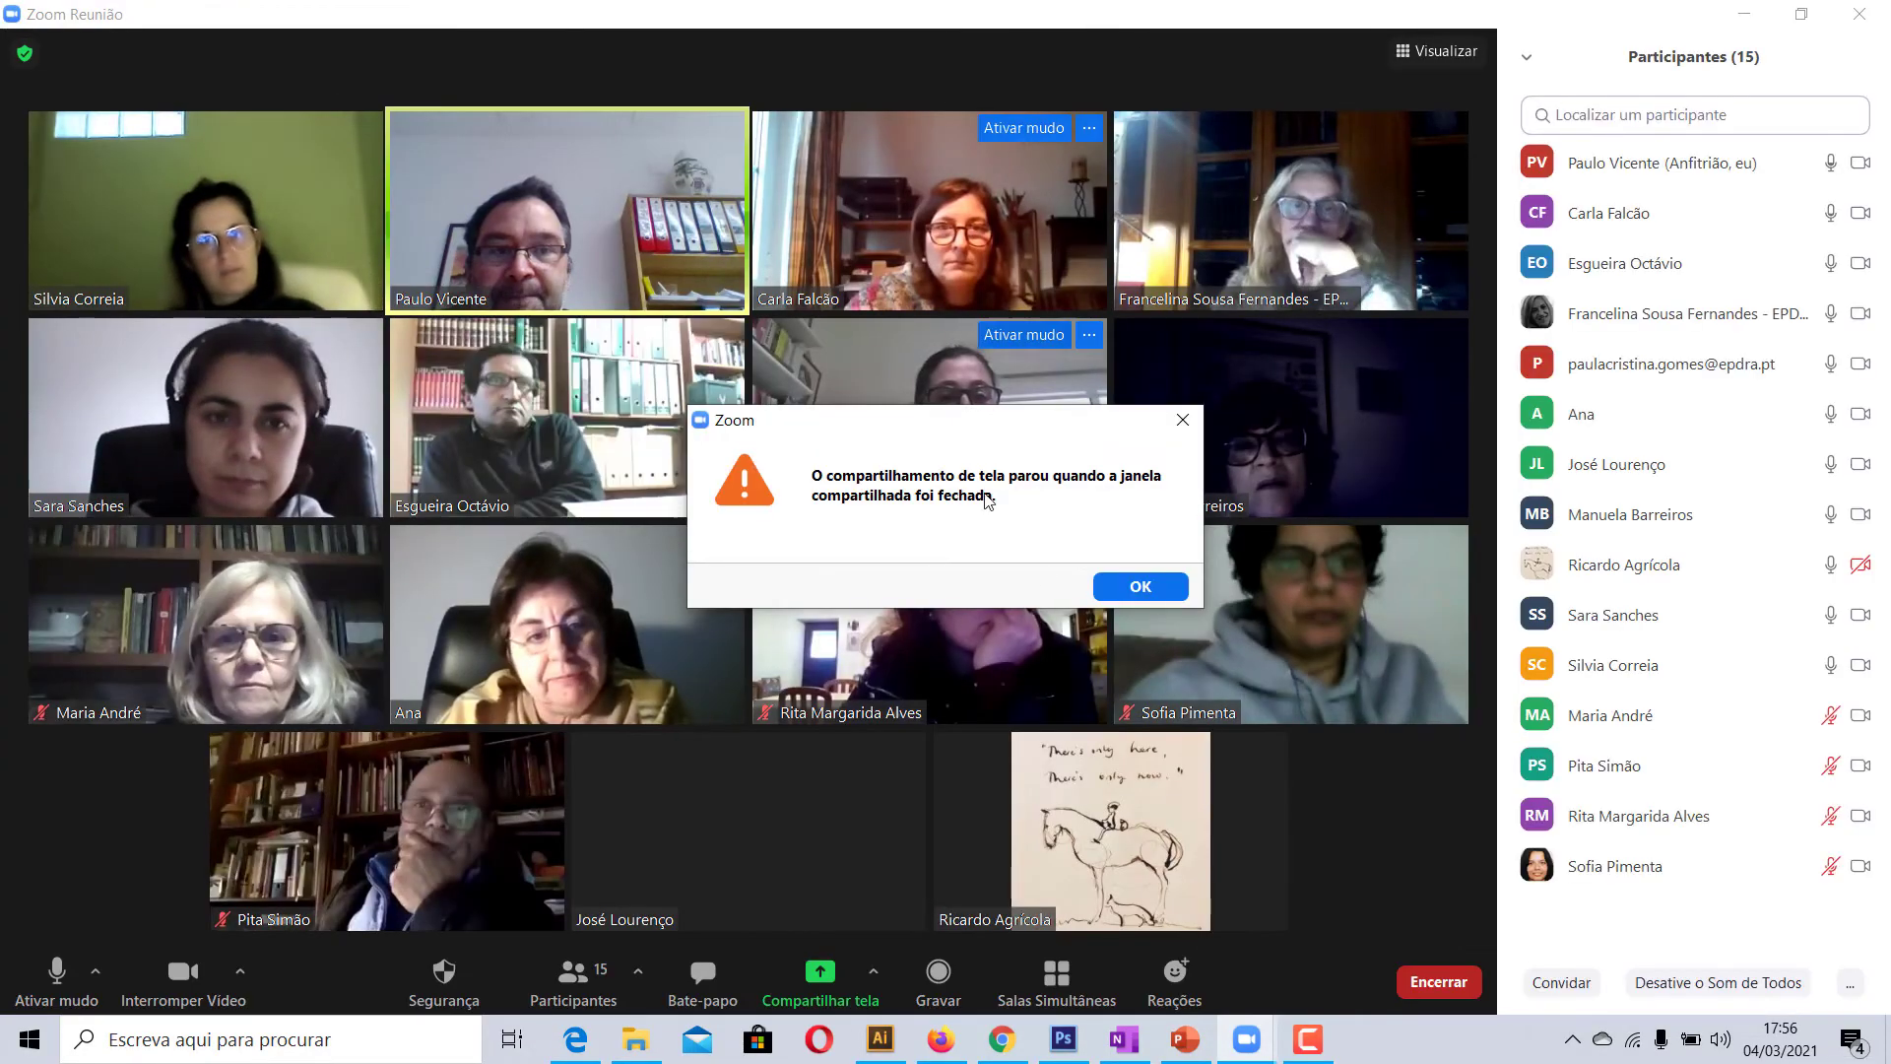
pyautogui.click(1135, 584)
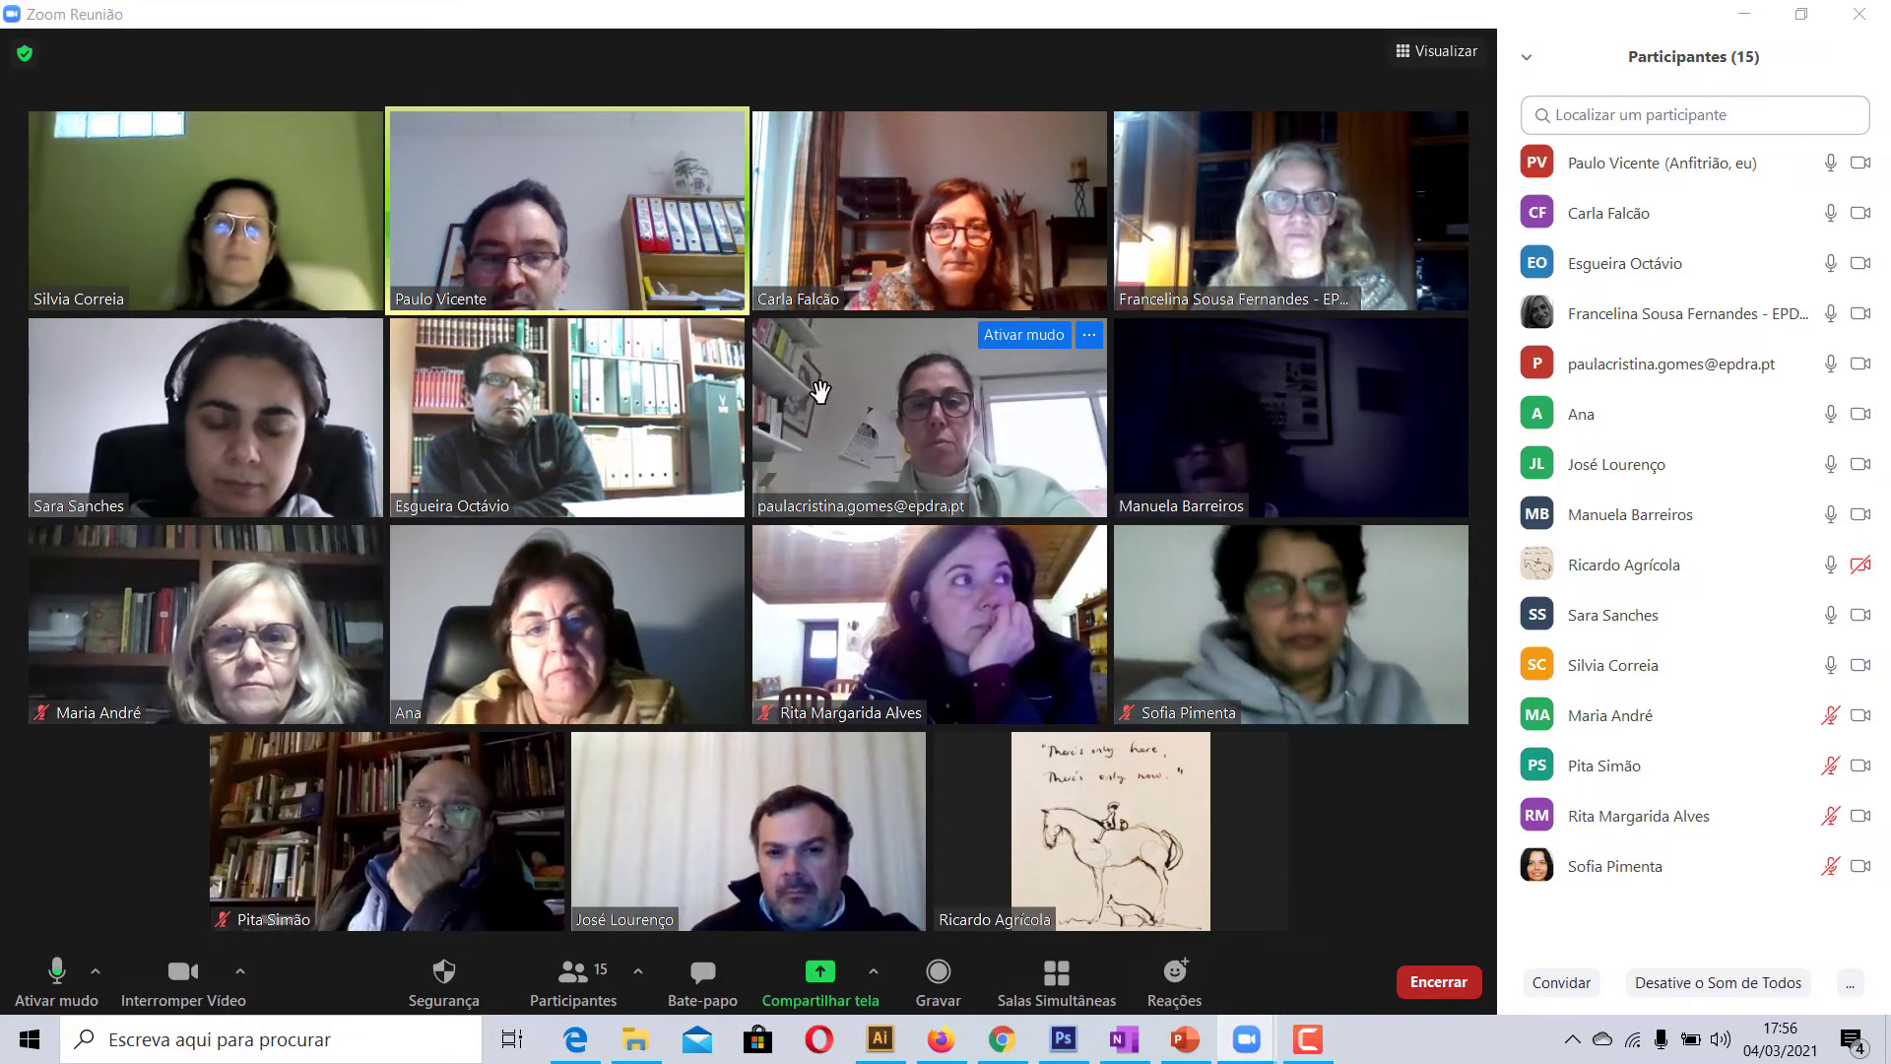
pyautogui.click(1056, 980)
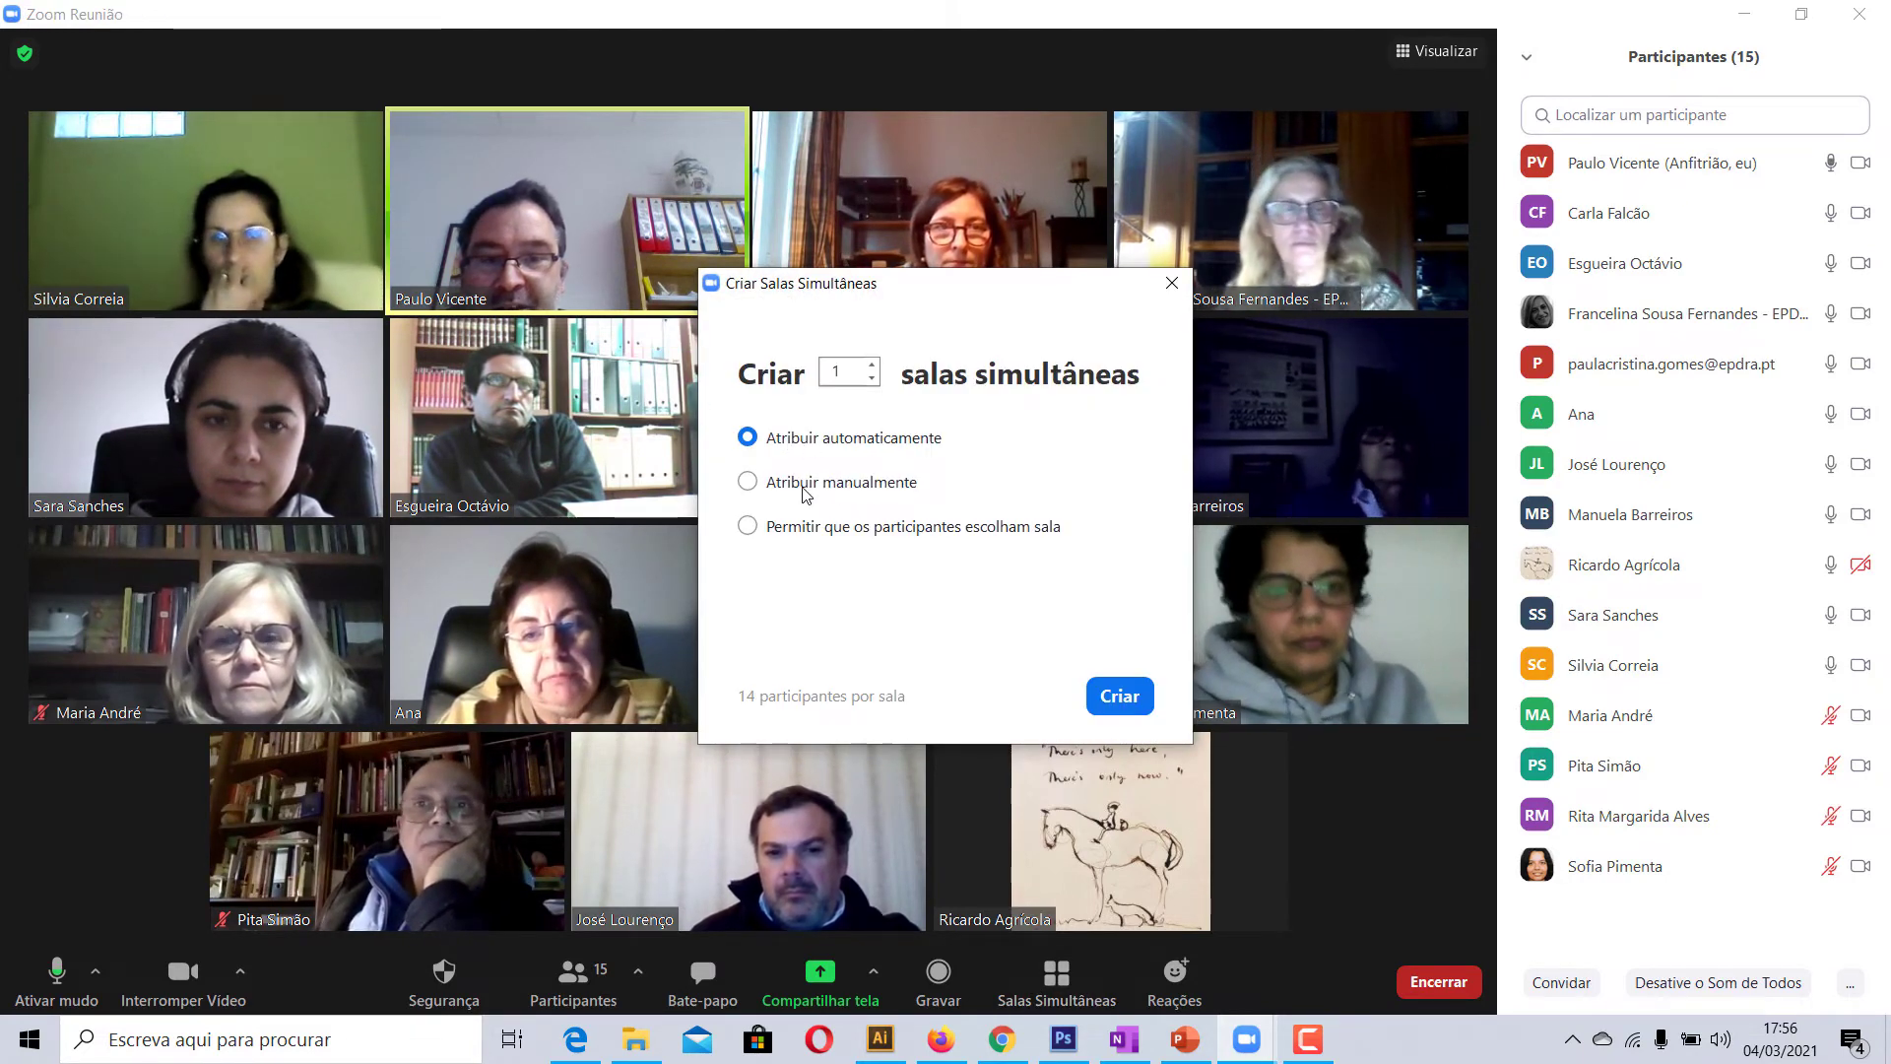
pyautogui.click(807, 484)
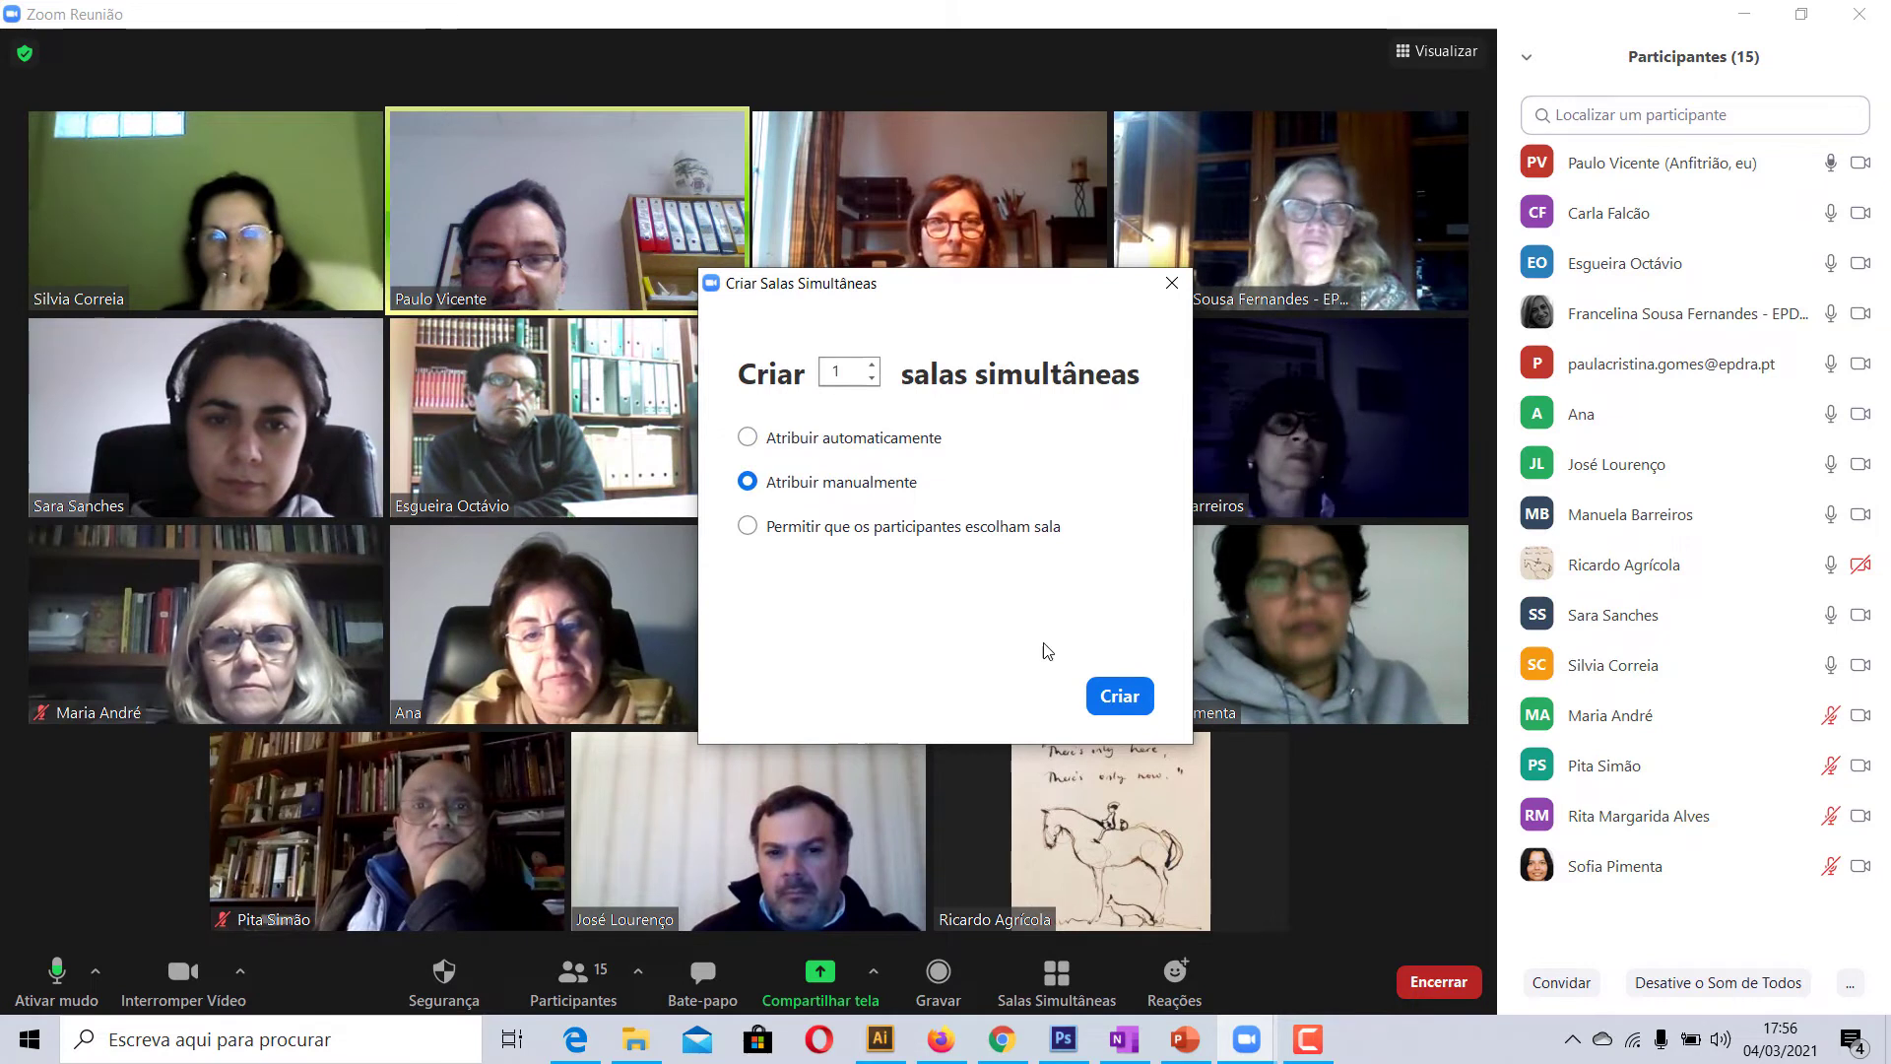
pyautogui.click(874, 367)
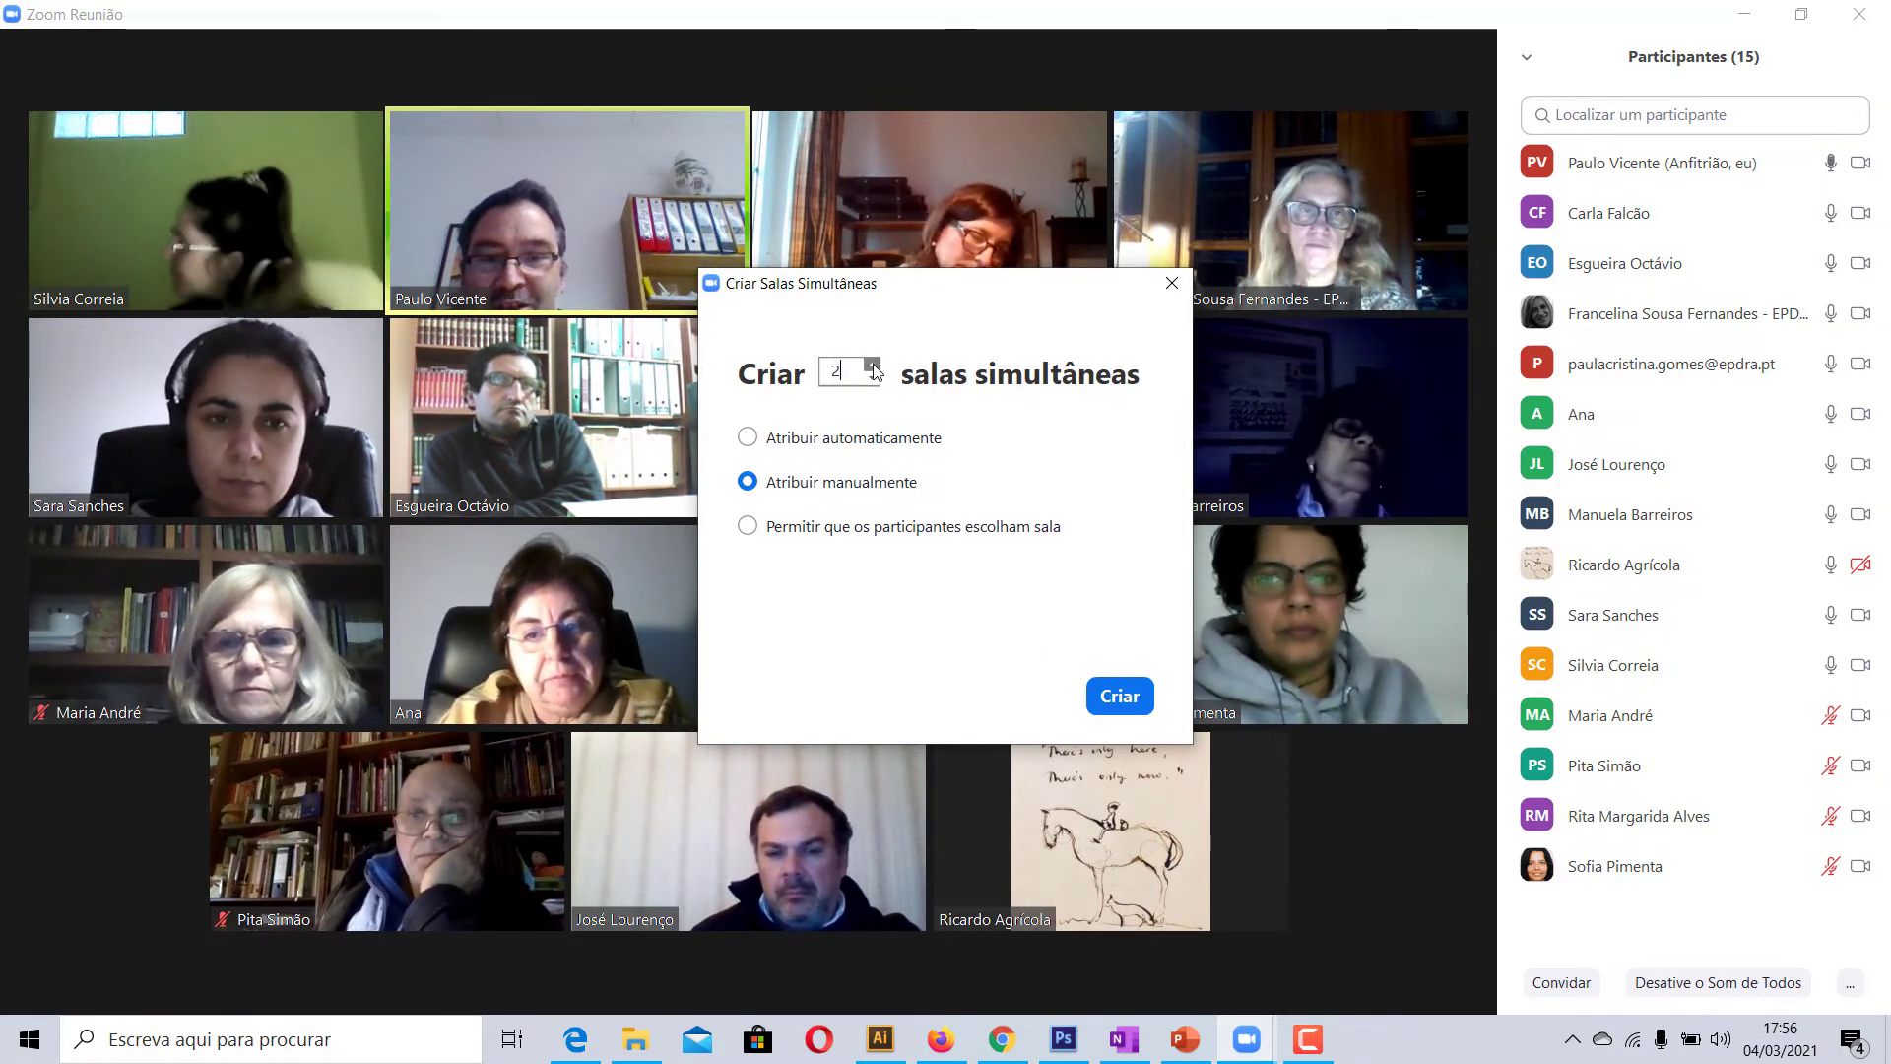
pyautogui.click(872, 365)
pyautogui.click(1120, 697)
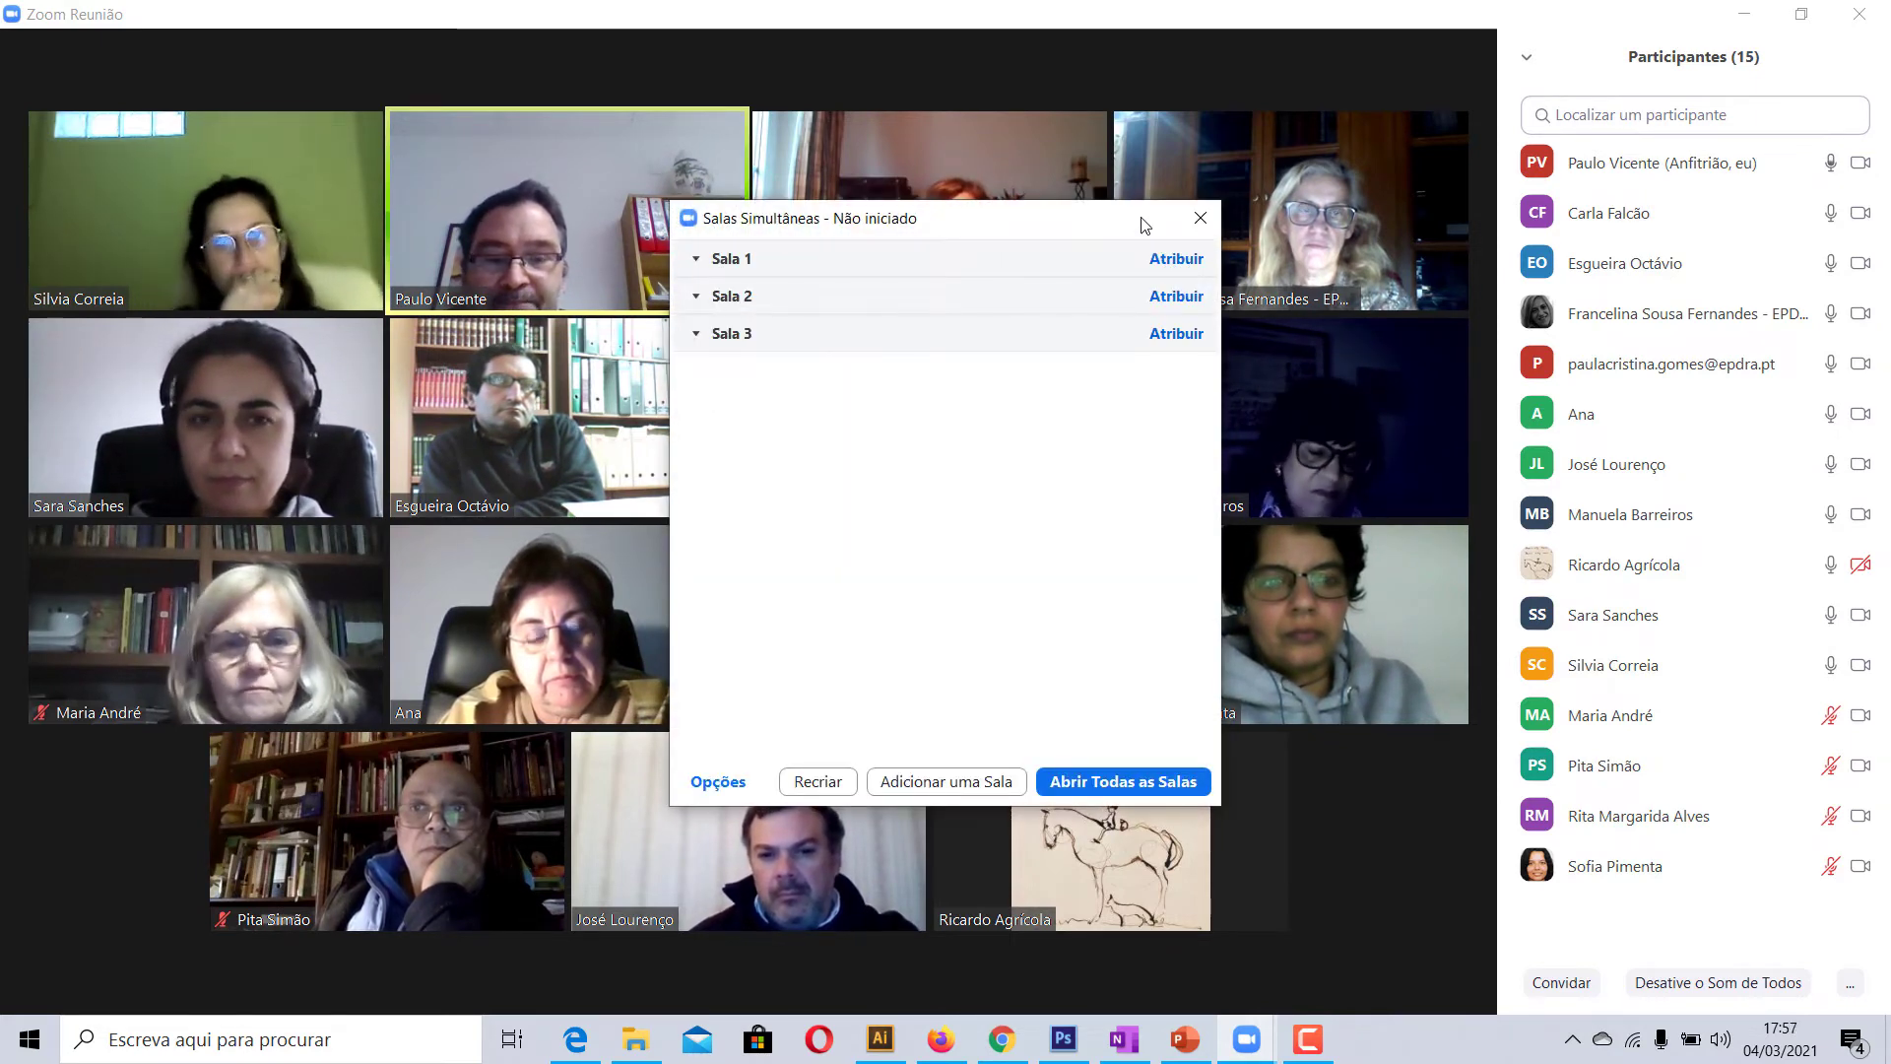
# - Shift the breakout rooms window aside and assign the first three listed participants to Sala 1
pyautogui.moveTo(1013, 222); pyautogui.dragTo(845, 202)
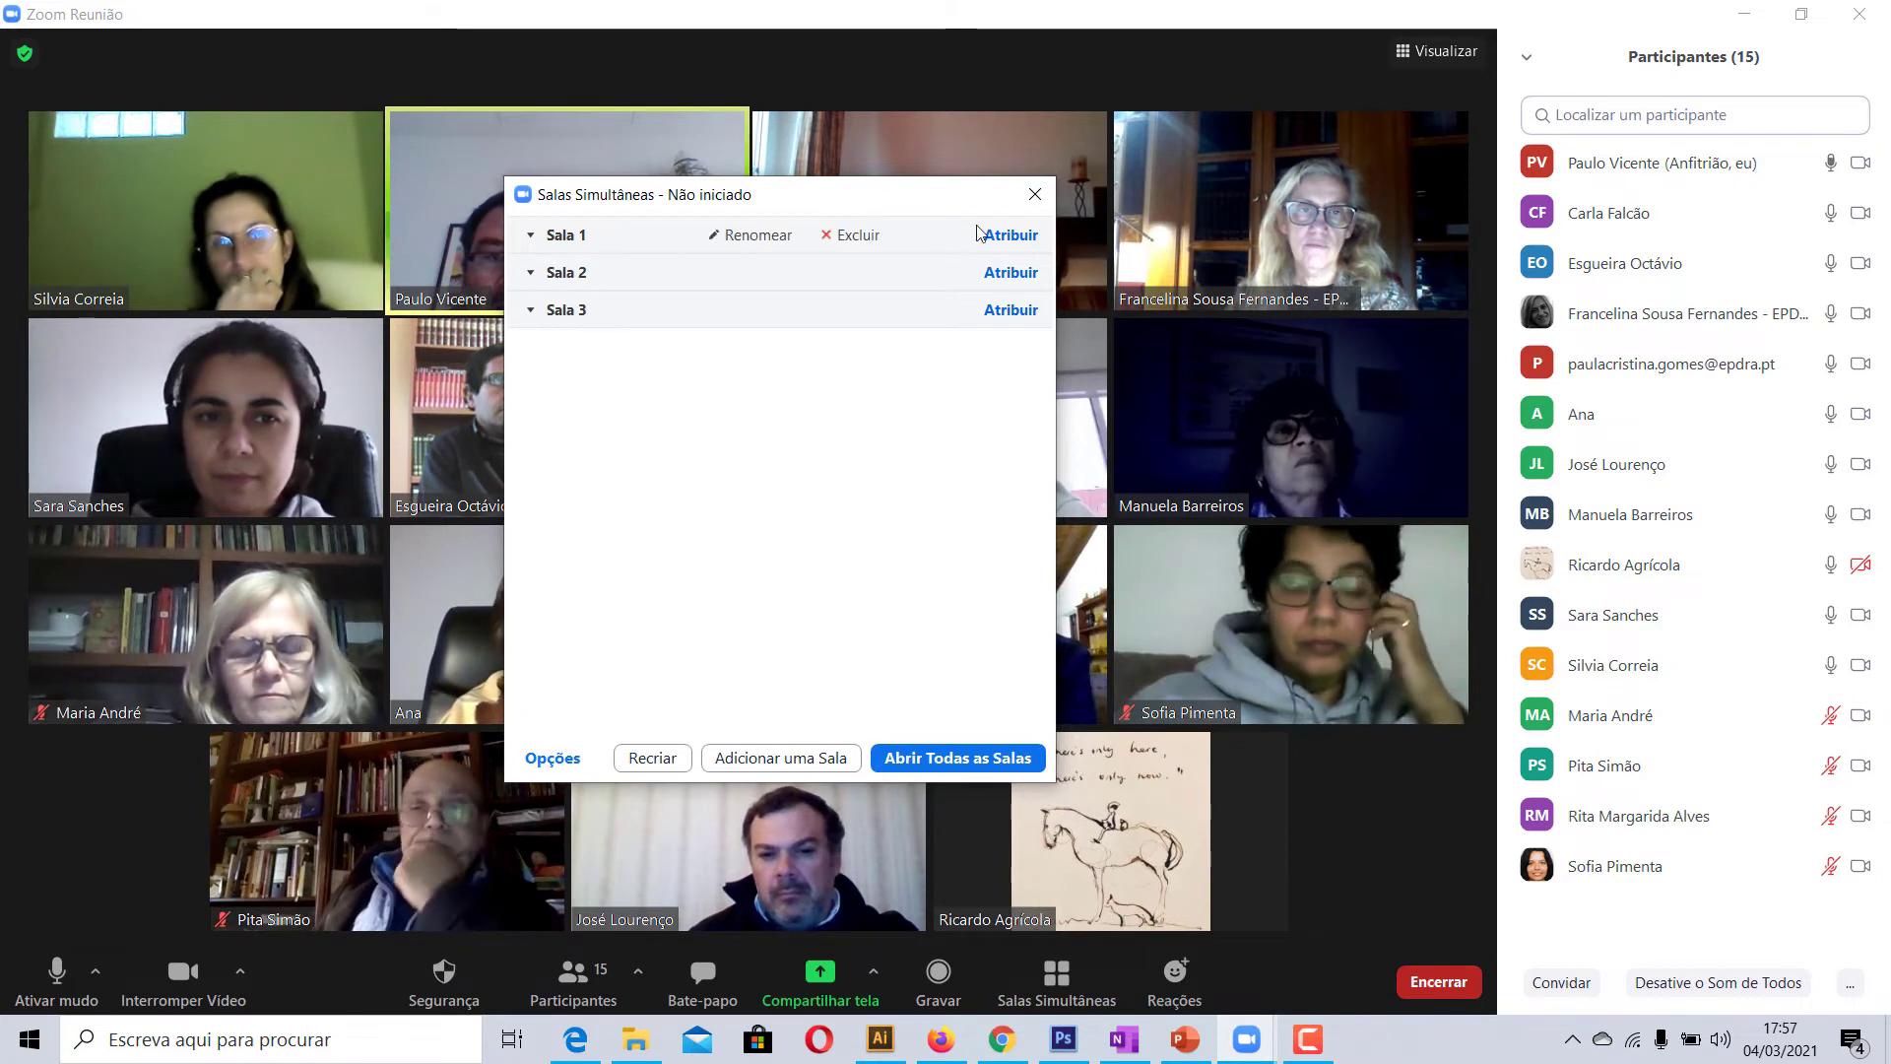
pyautogui.click(1011, 235)
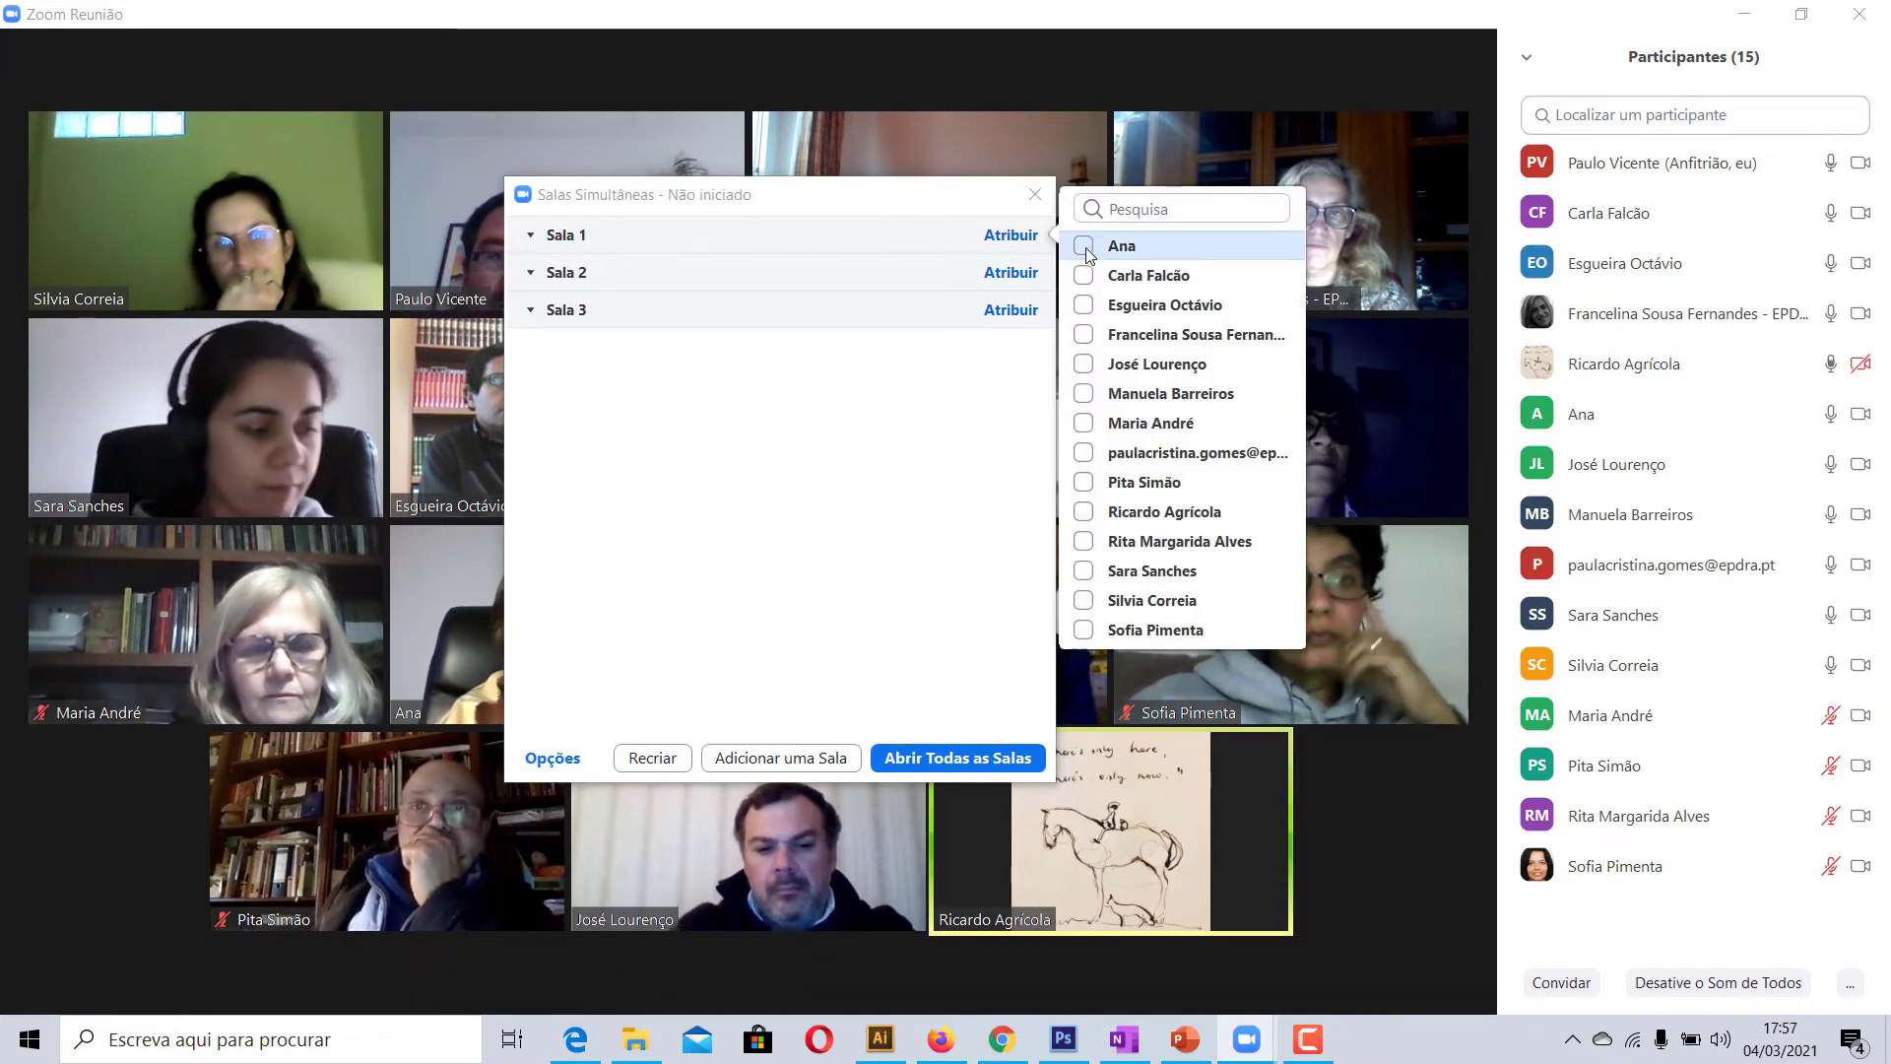
pyautogui.click(1083, 247)
pyautogui.click(1084, 276)
pyautogui.click(1084, 305)
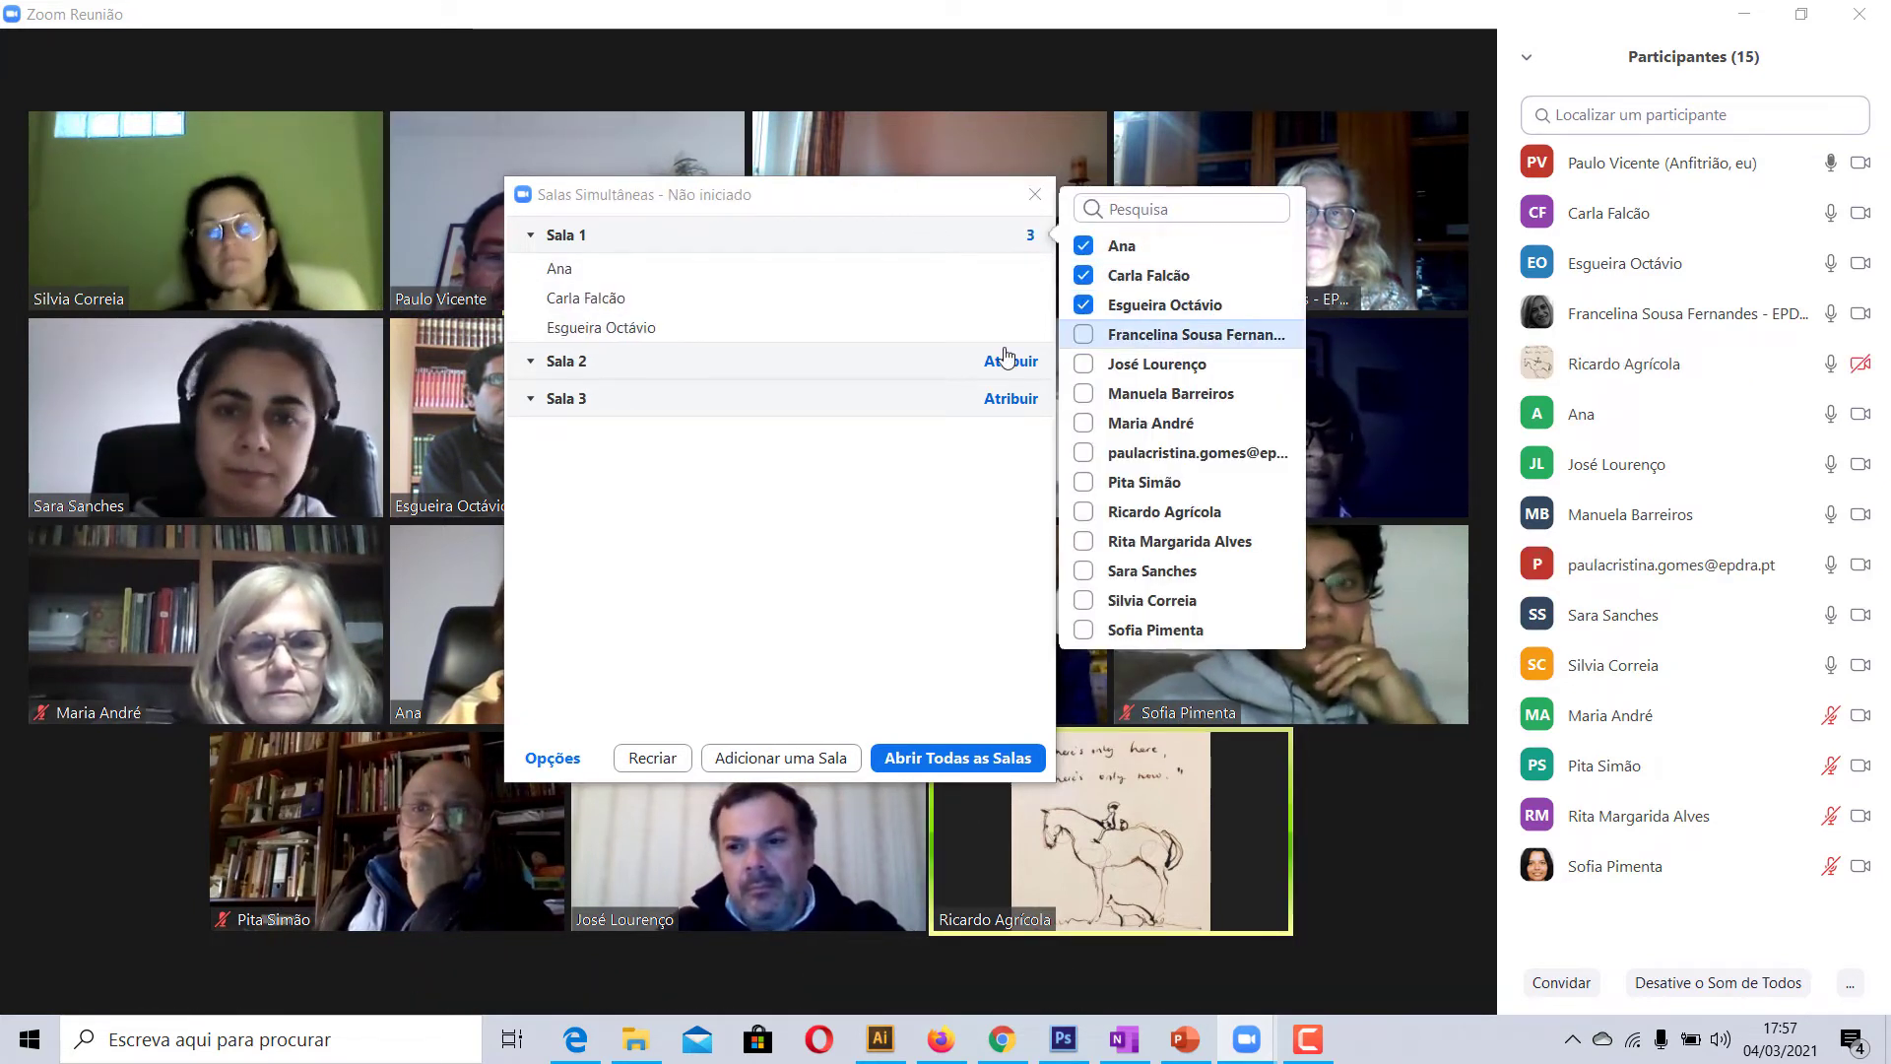
# - Assign the first three participants still unassigned to Sala 2
pyautogui.click(1011, 360)
pyautogui.click(1083, 246)
pyautogui.click(1084, 275)
pyautogui.click(1085, 306)
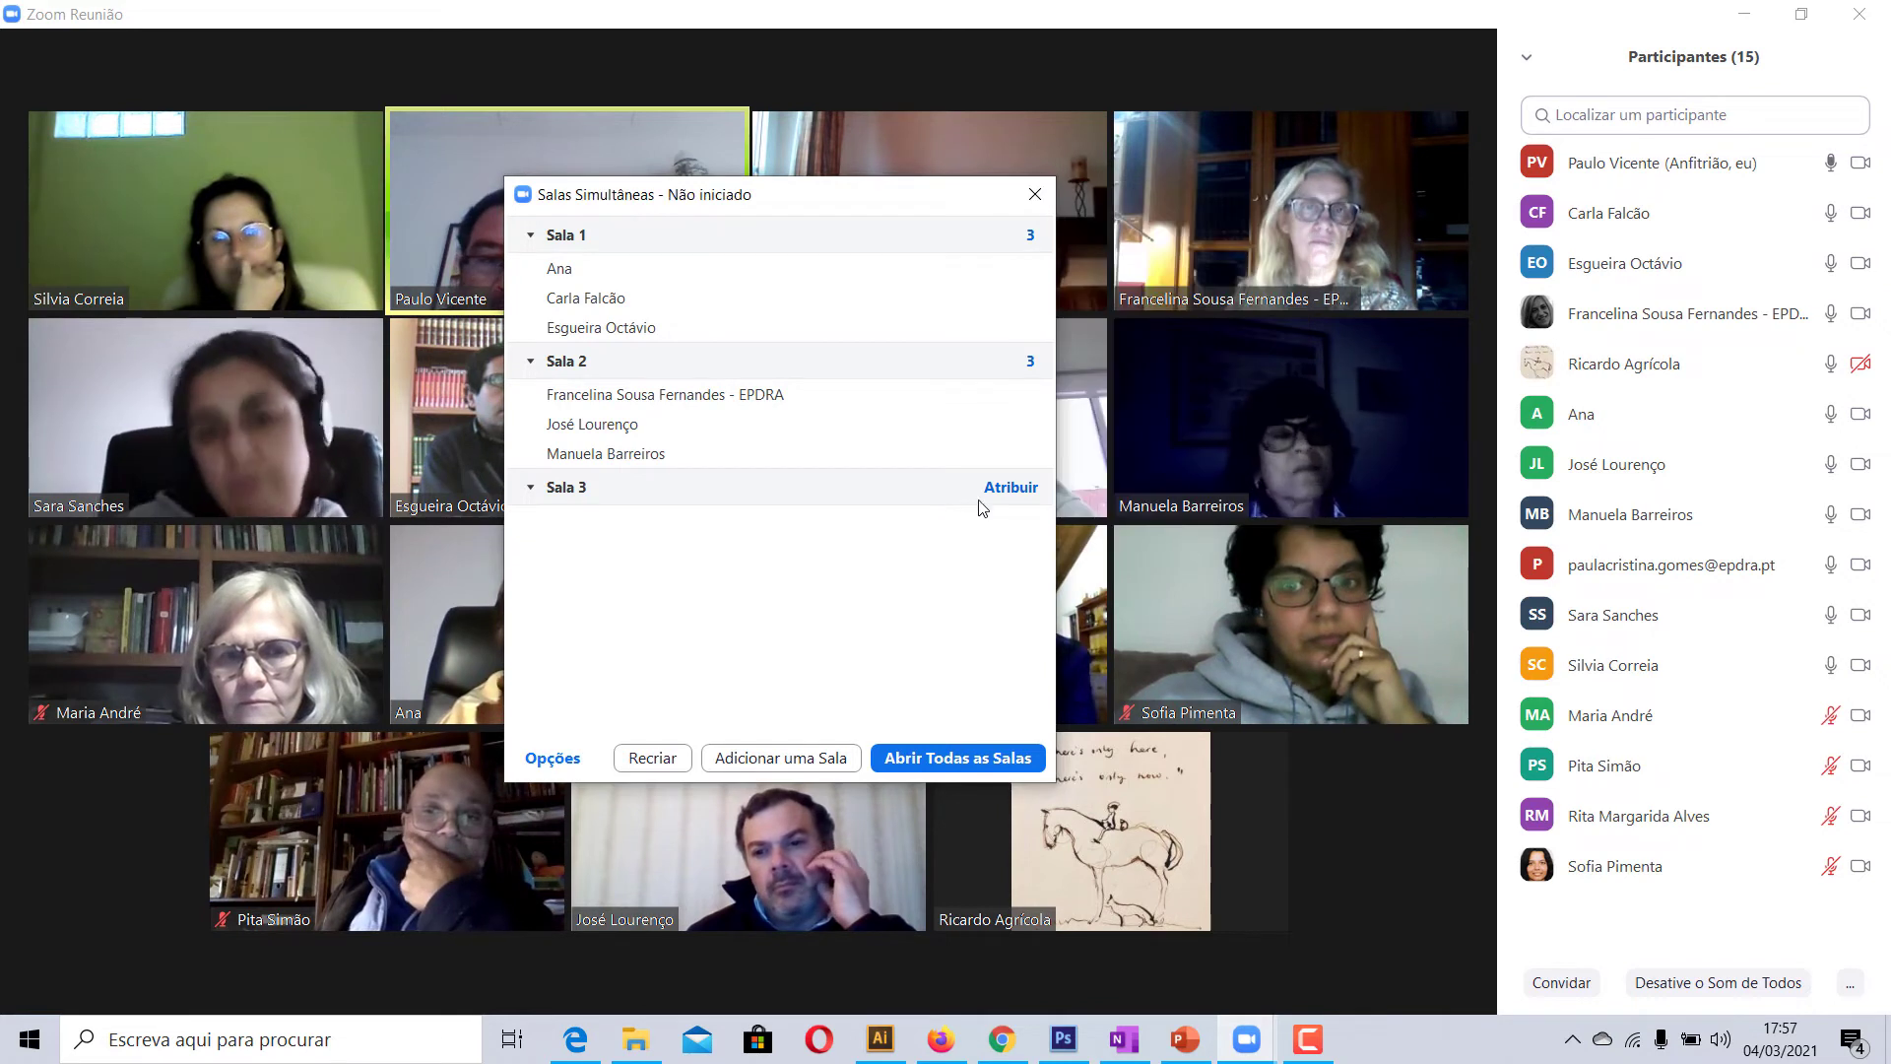
# - Assign the next four unassigned participants to Sala 3 and check the breakout room options without changing them
pyautogui.click(1011, 487)
pyautogui.click(1084, 403)
pyautogui.click(1082, 433)
pyautogui.click(1082, 463)
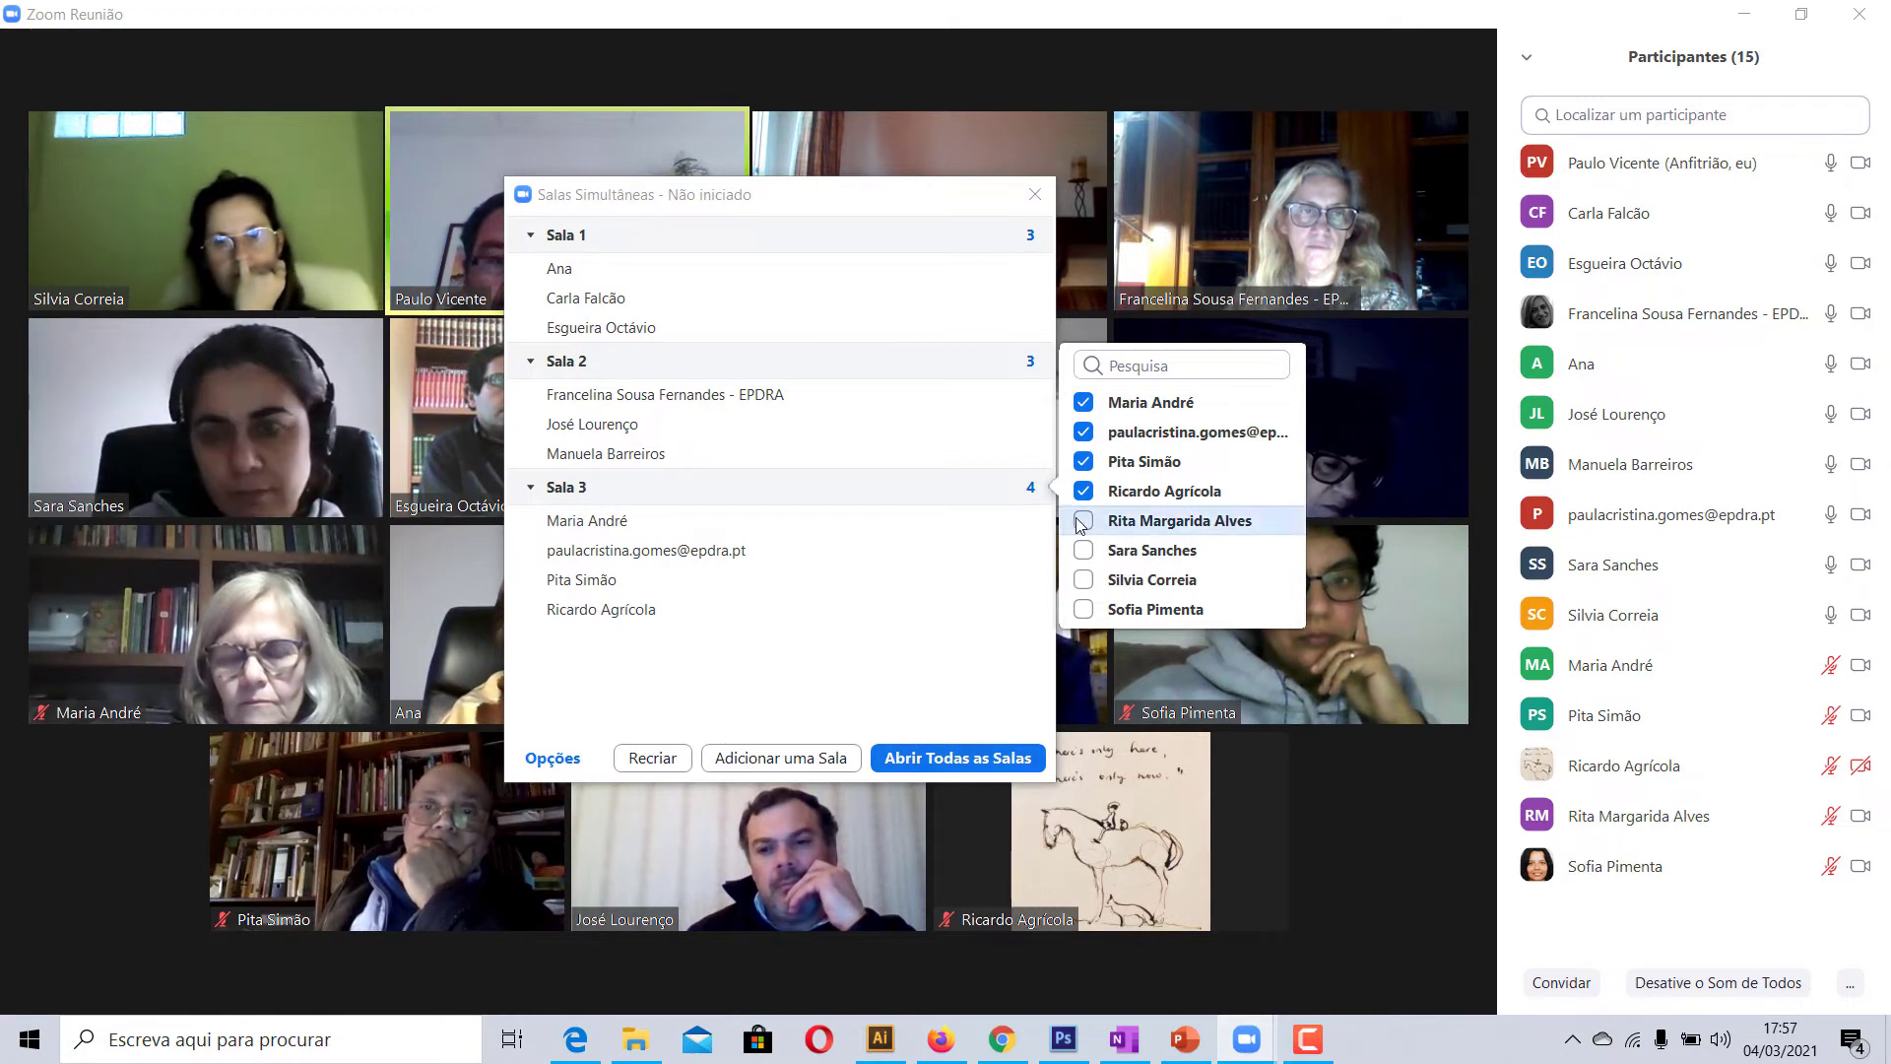
pyautogui.click(553, 757)
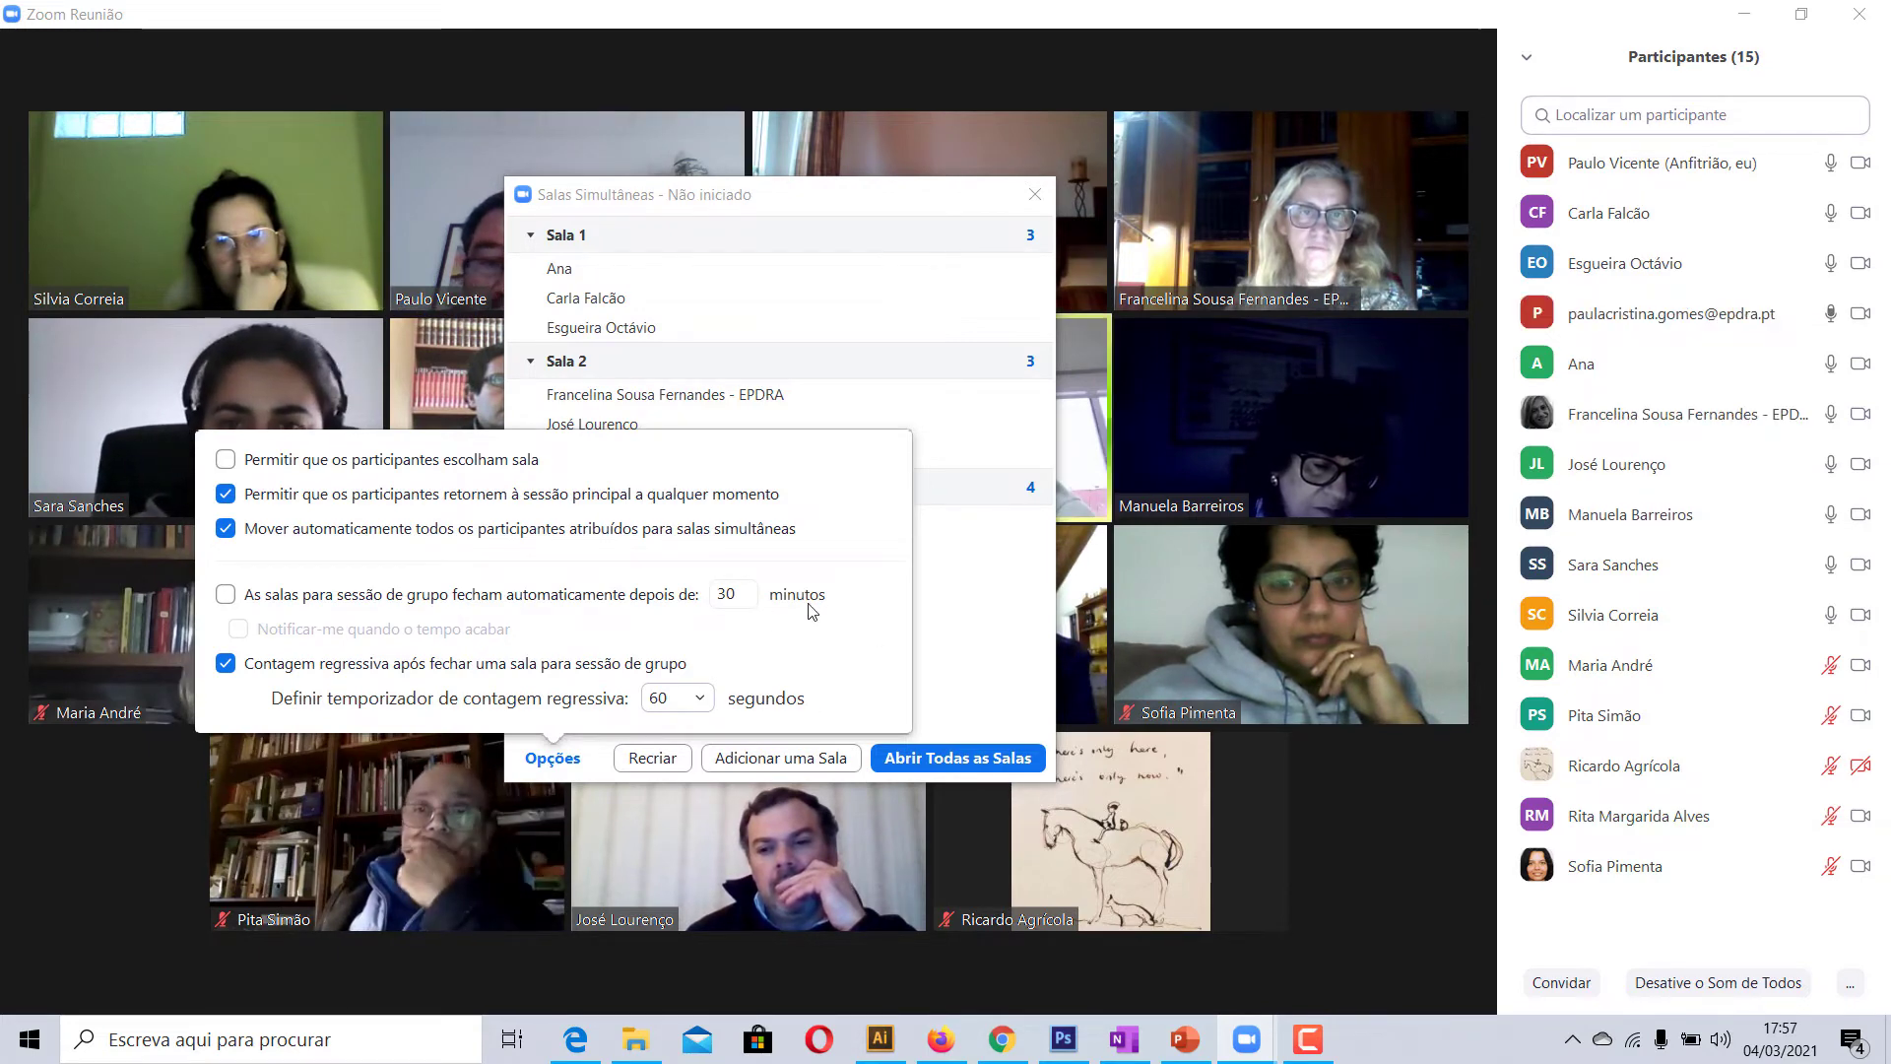
pyautogui.click(980, 606)
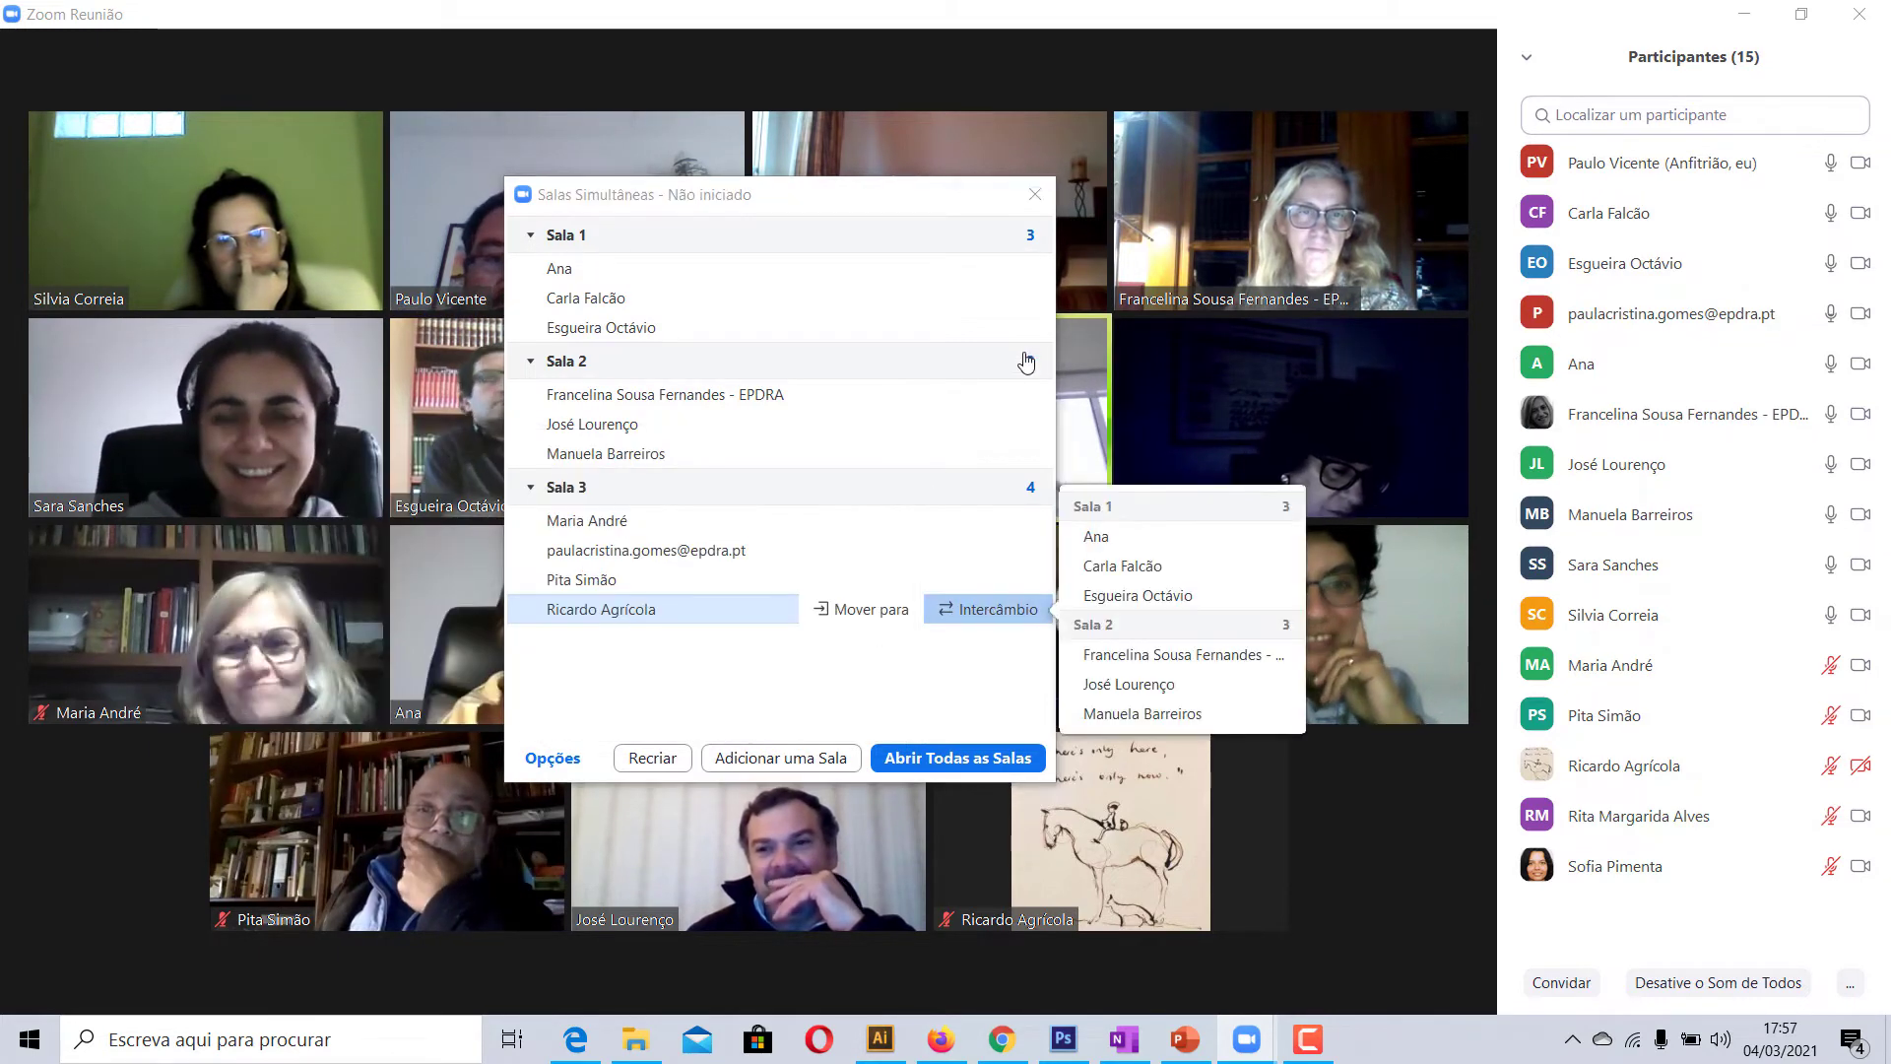
# - Distribute the last four unassigned participants alternately between Sala 1 and Sala 2, two in each room
pyautogui.click(1035, 234)
pyautogui.click(1089, 301)
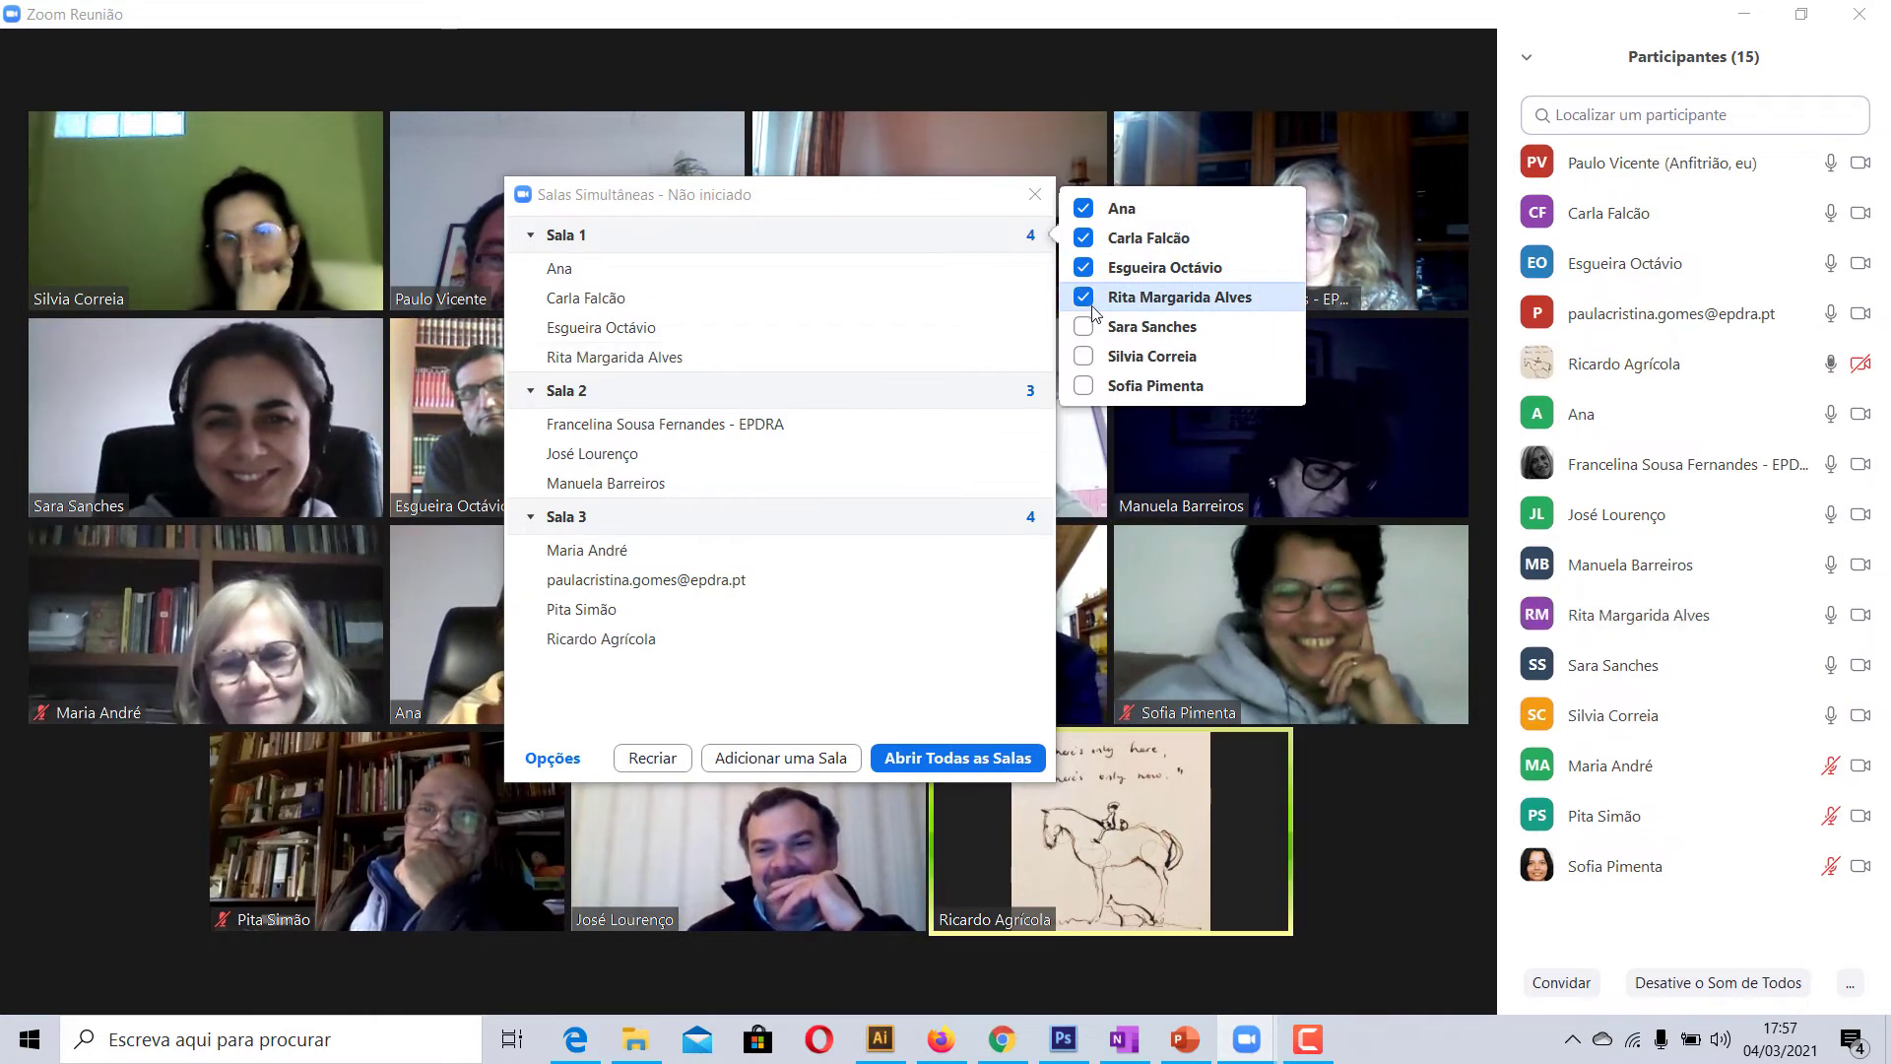
pyautogui.click(1030, 392)
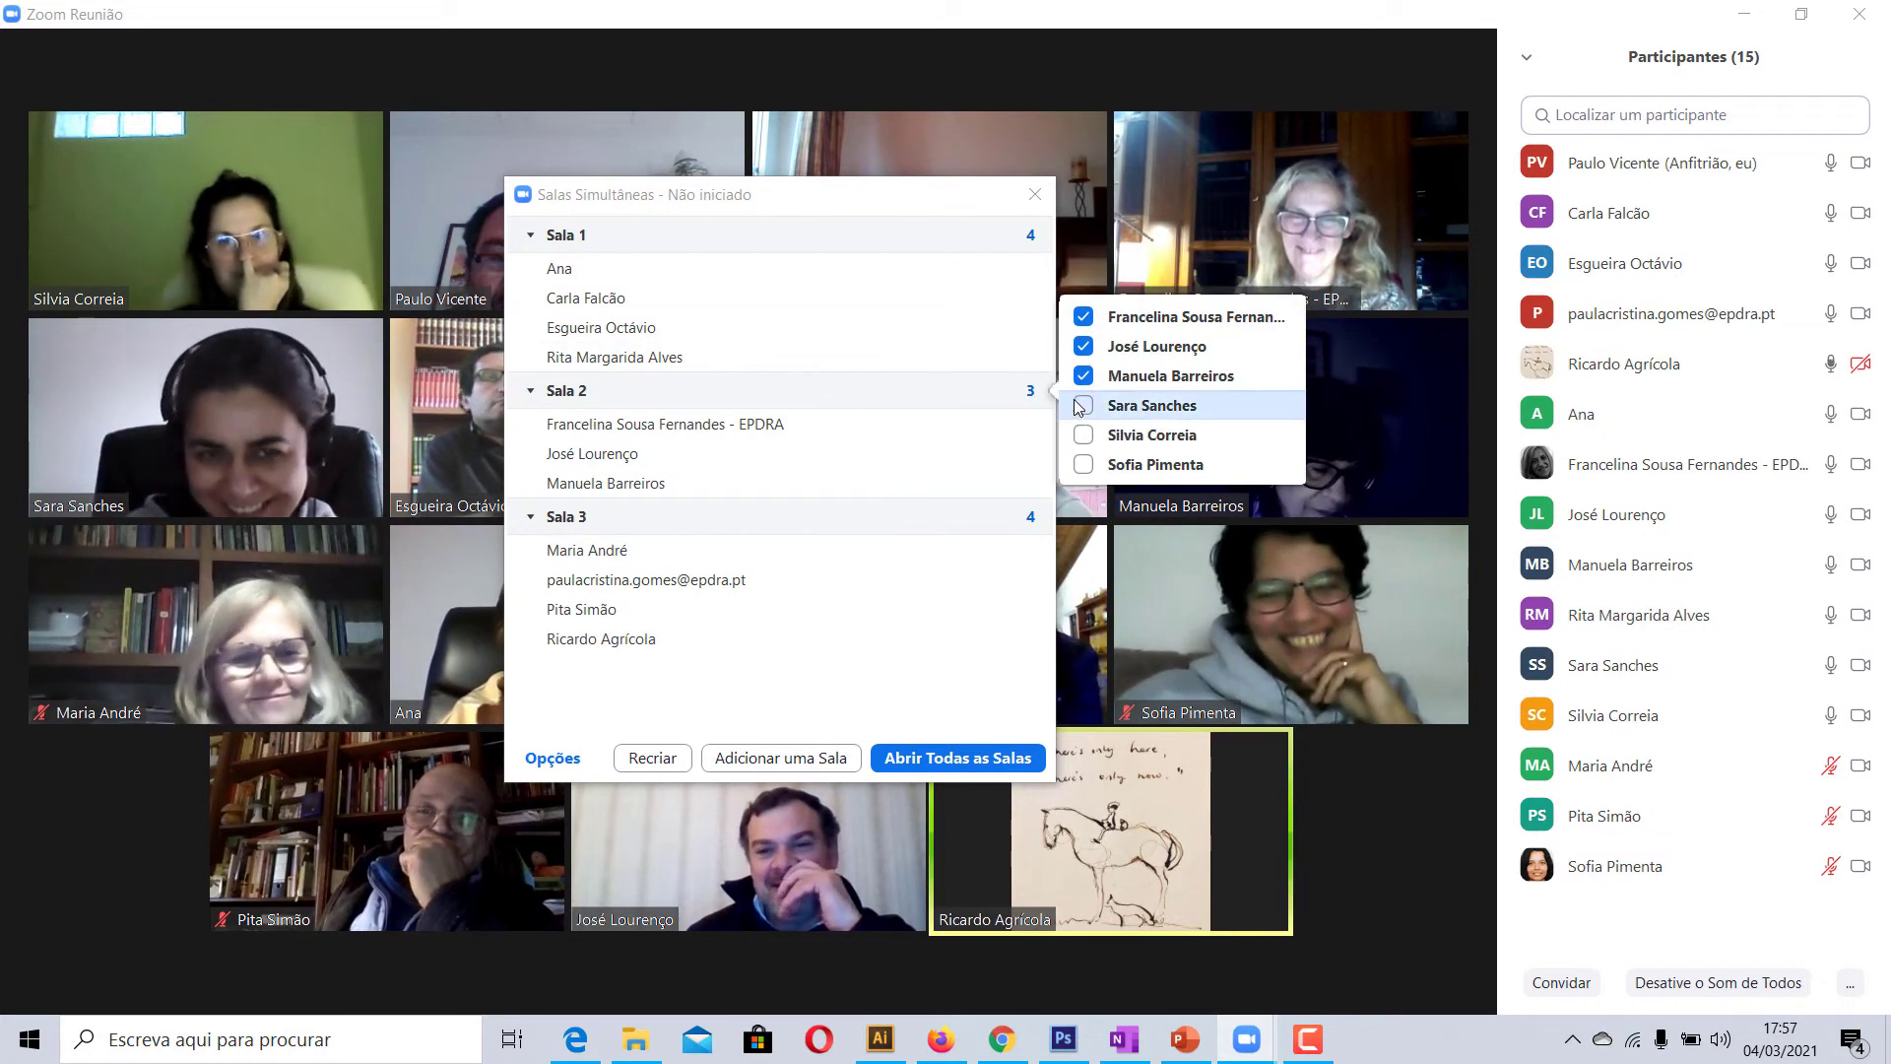
pyautogui.click(1085, 405)
pyautogui.click(1034, 234)
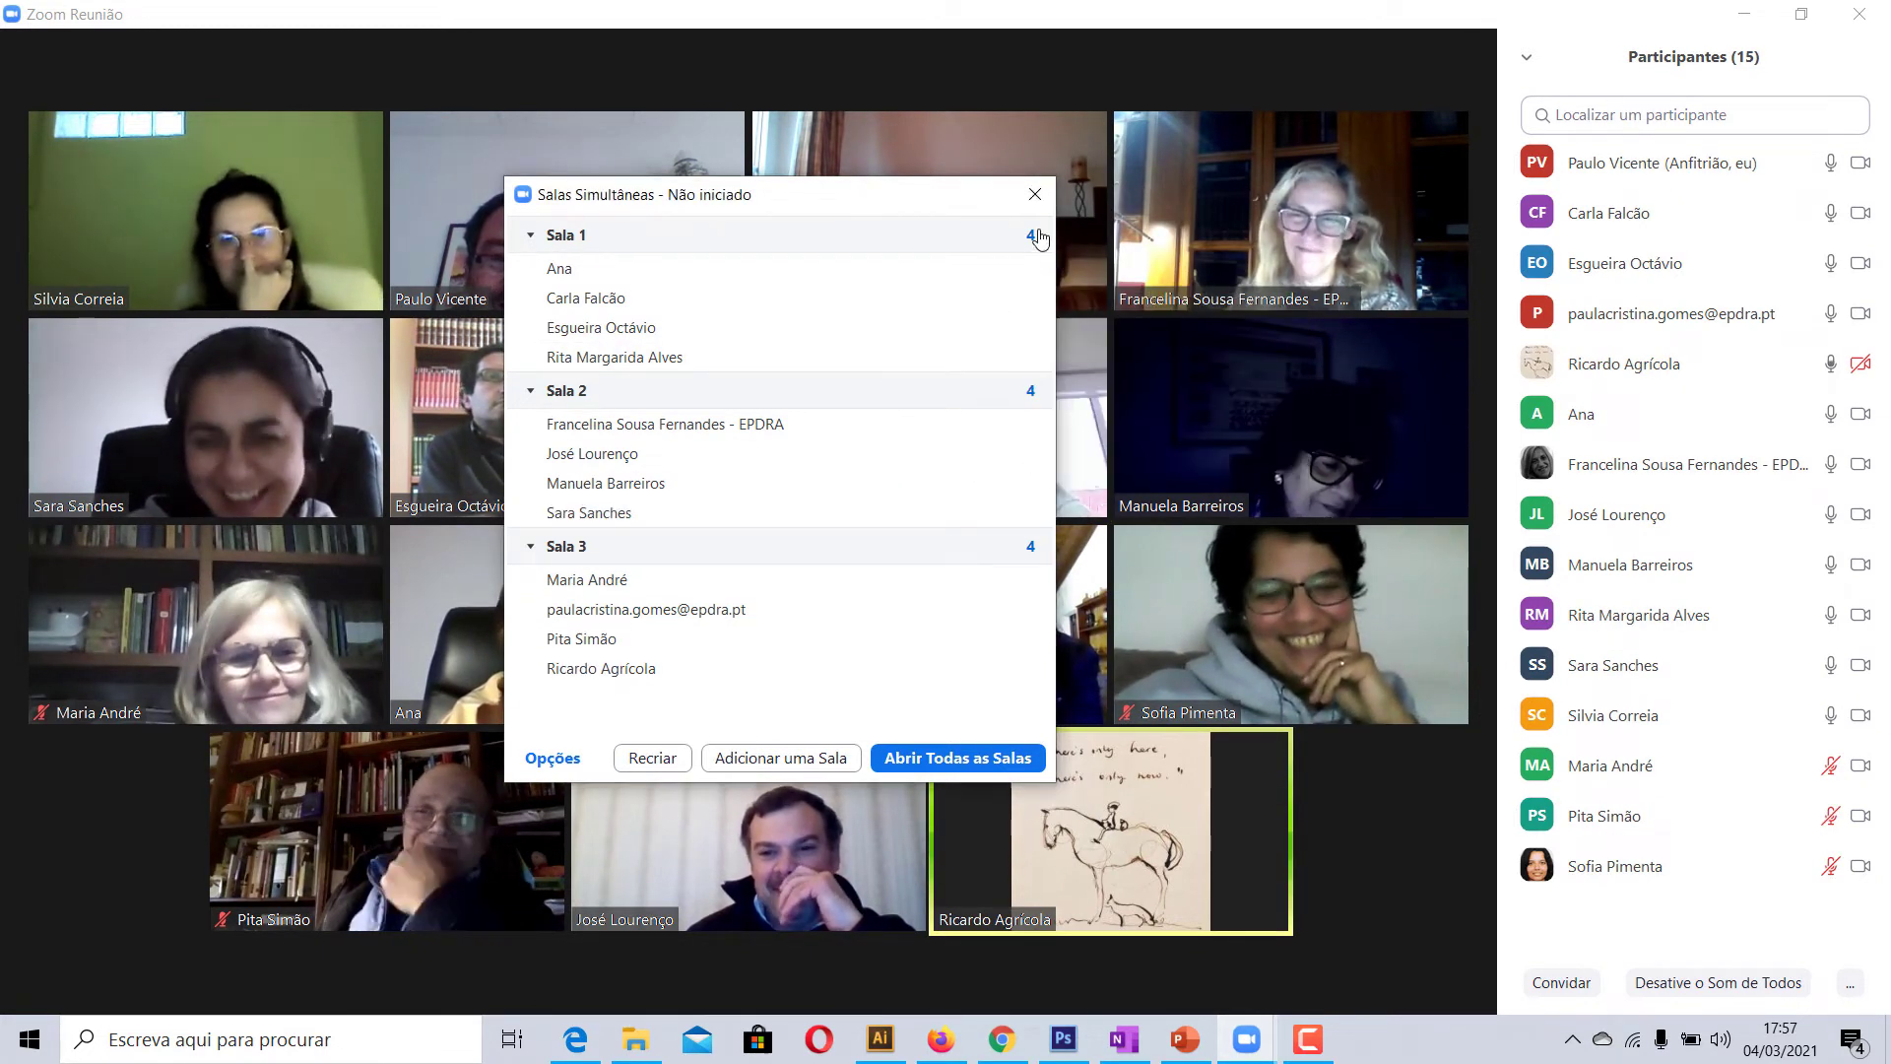
pyautogui.click(1034, 234)
pyautogui.click(1084, 326)
pyautogui.click(1030, 420)
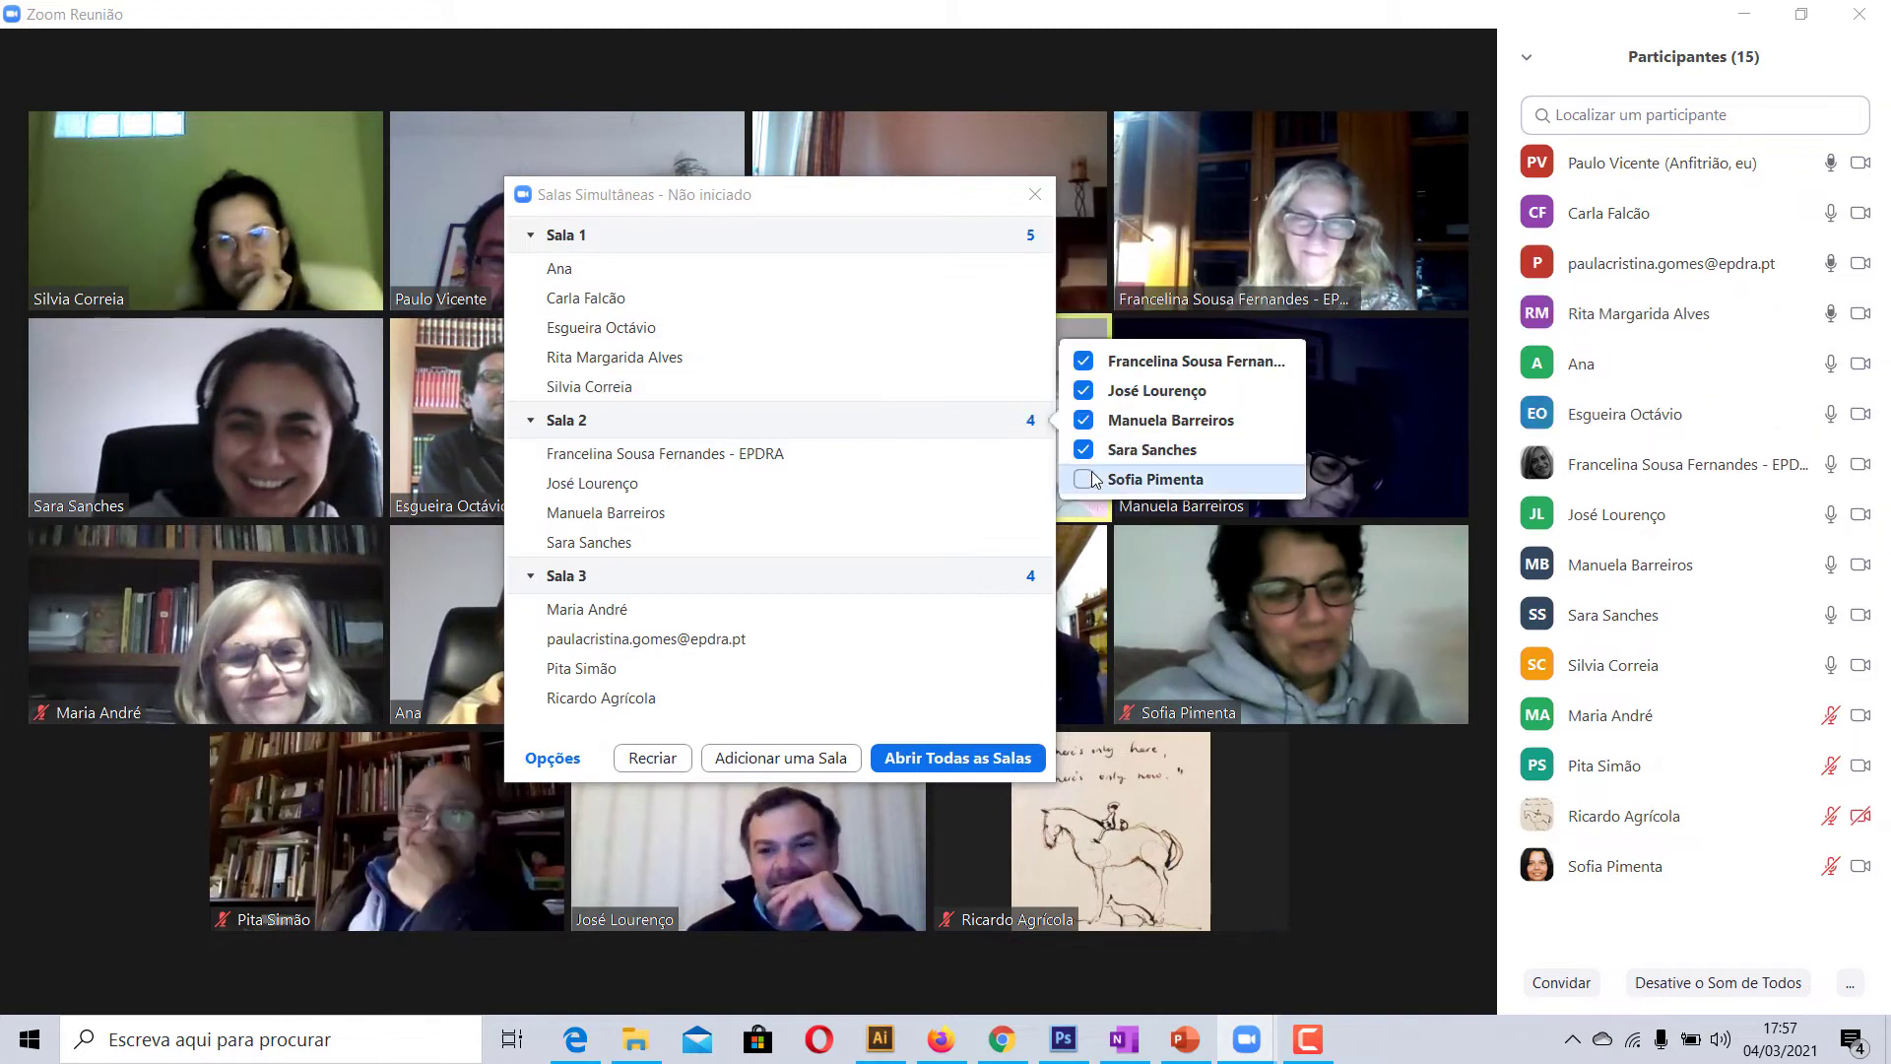
pyautogui.click(1084, 479)
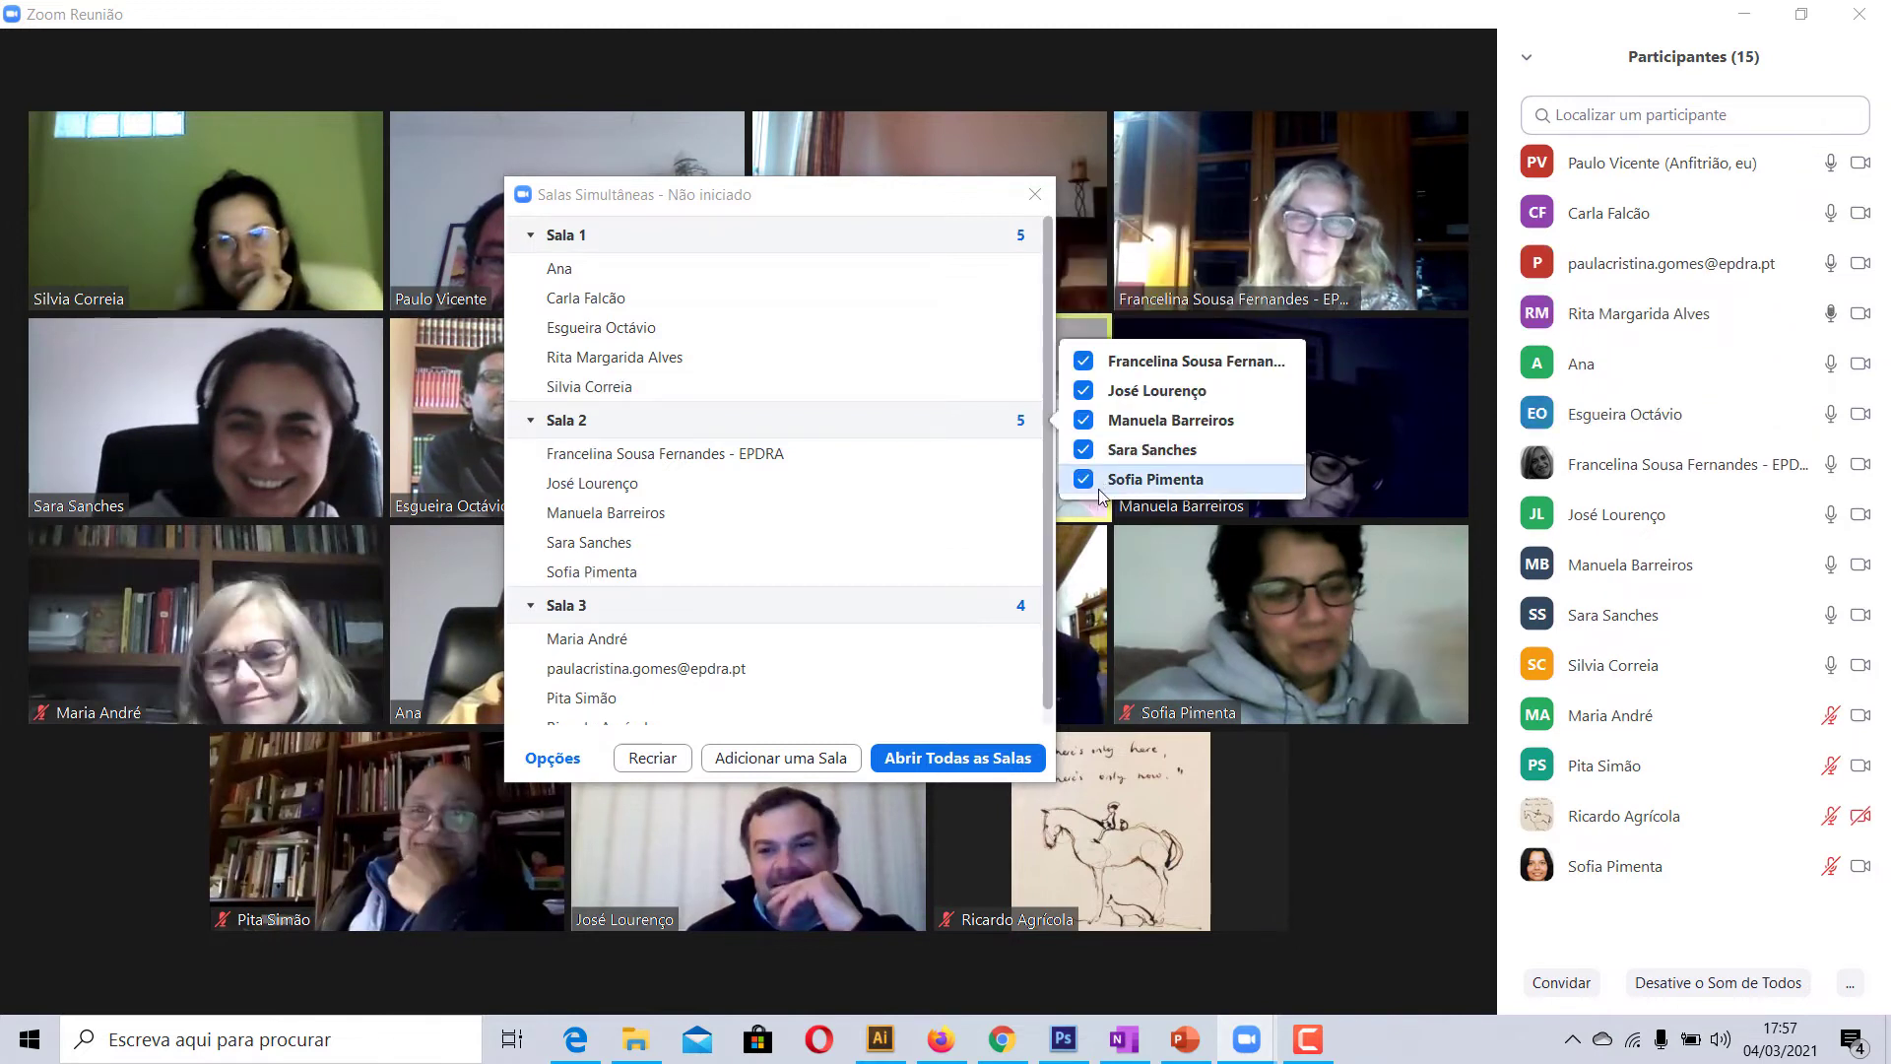
# - Open all breakout rooms for the assigned participants and join Sala 1 as host
pyautogui.click(947, 761)
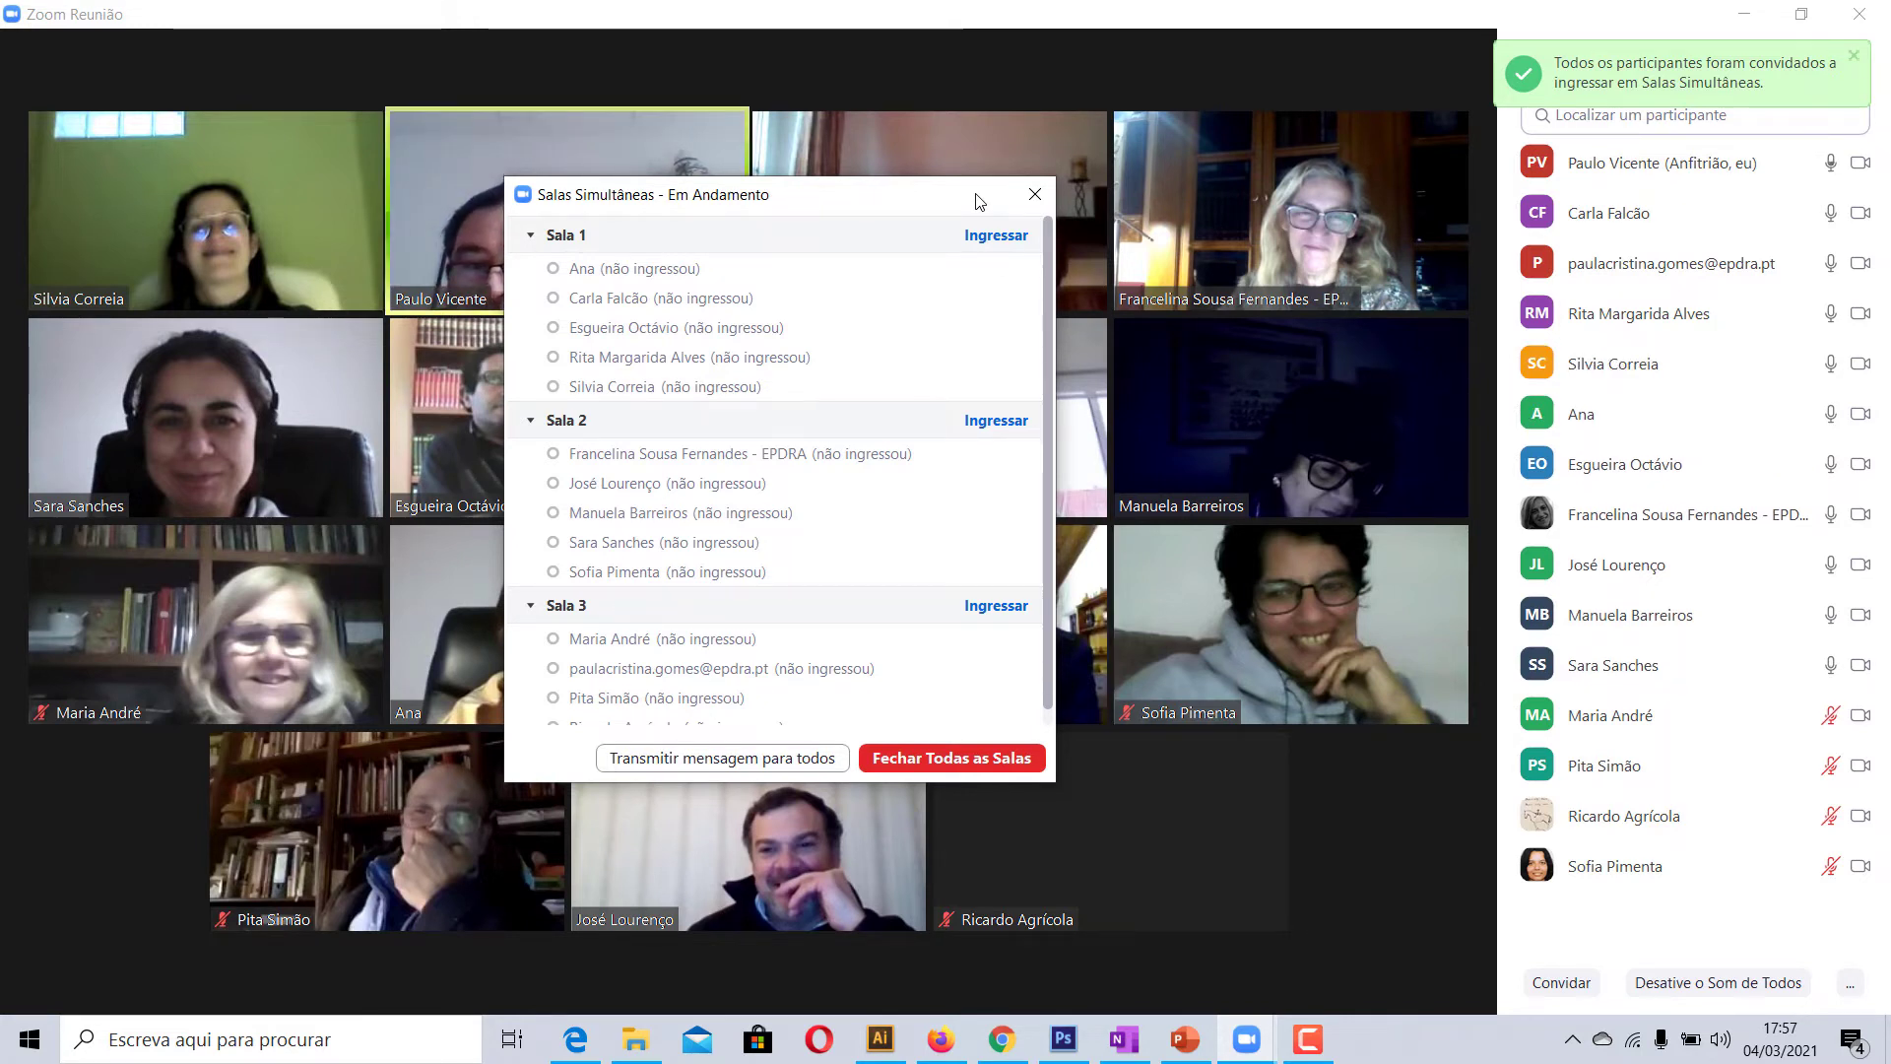
pyautogui.moveTo(805, 328)
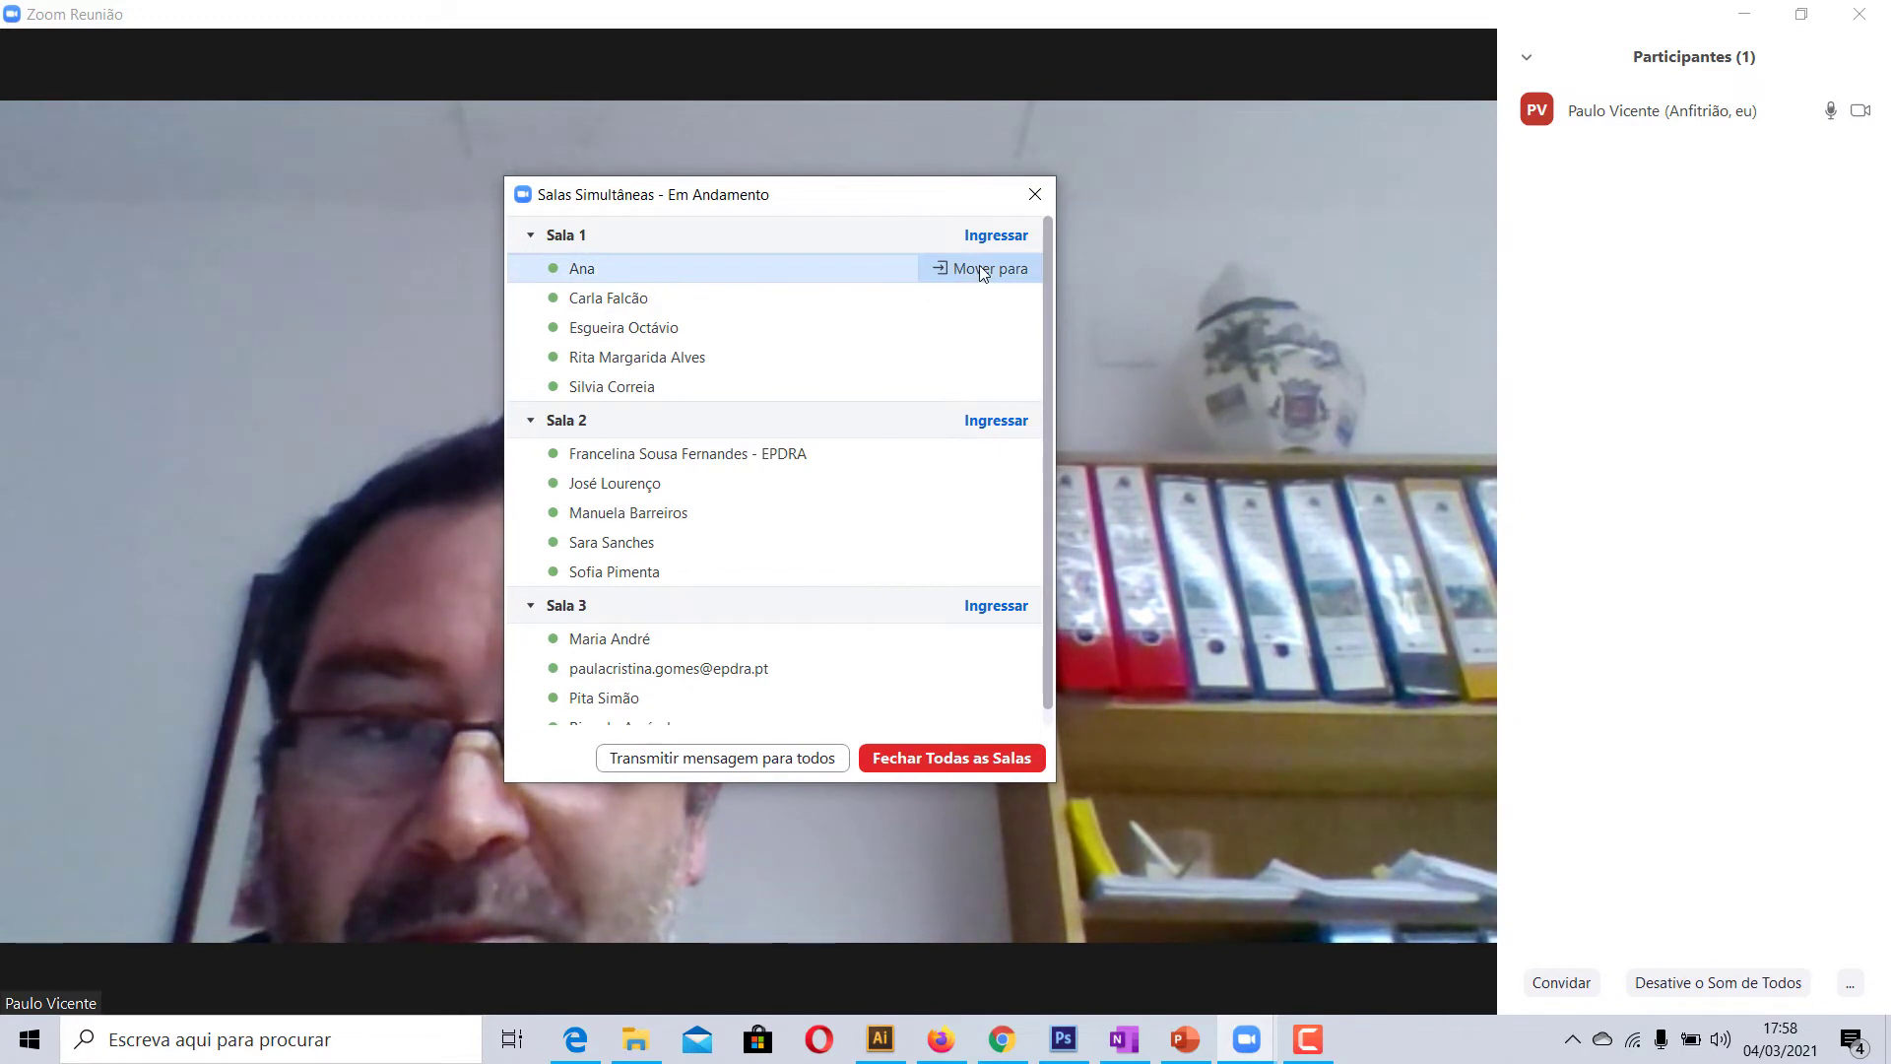
pyautogui.click(992, 237)
pyautogui.click(1098, 253)
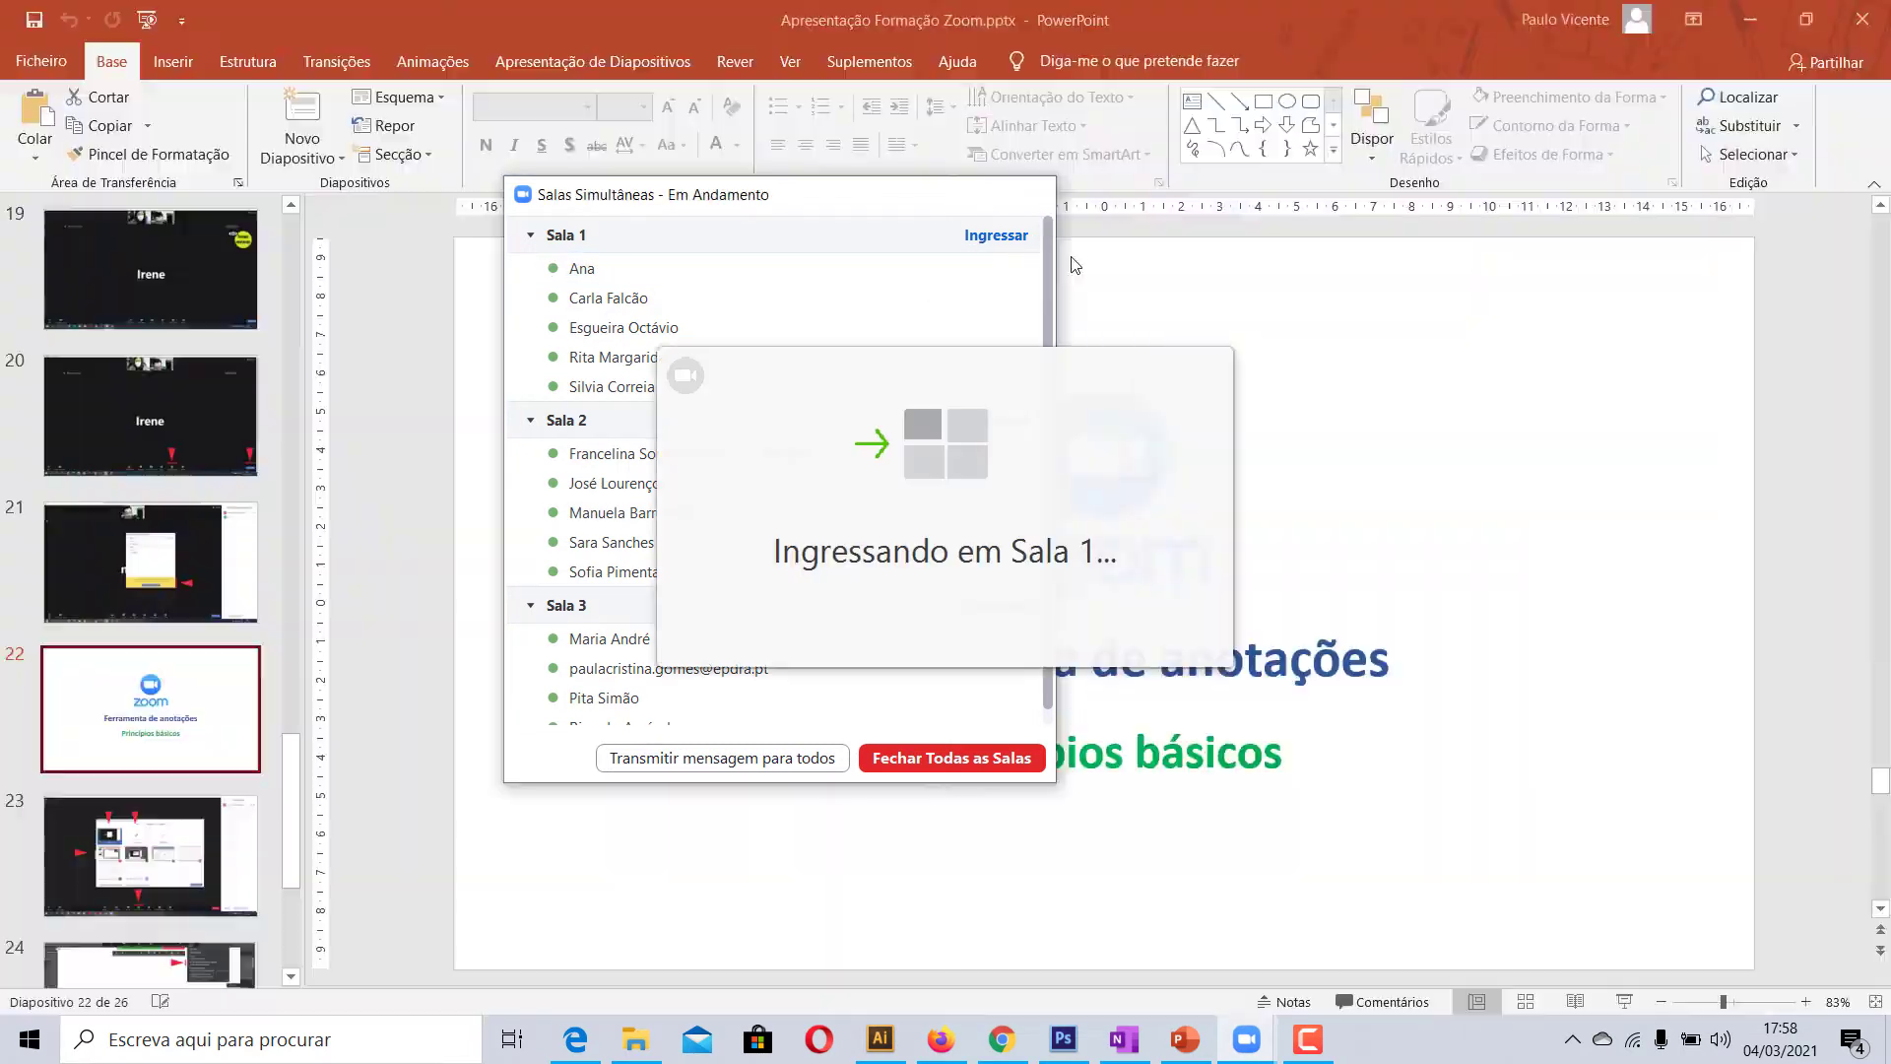
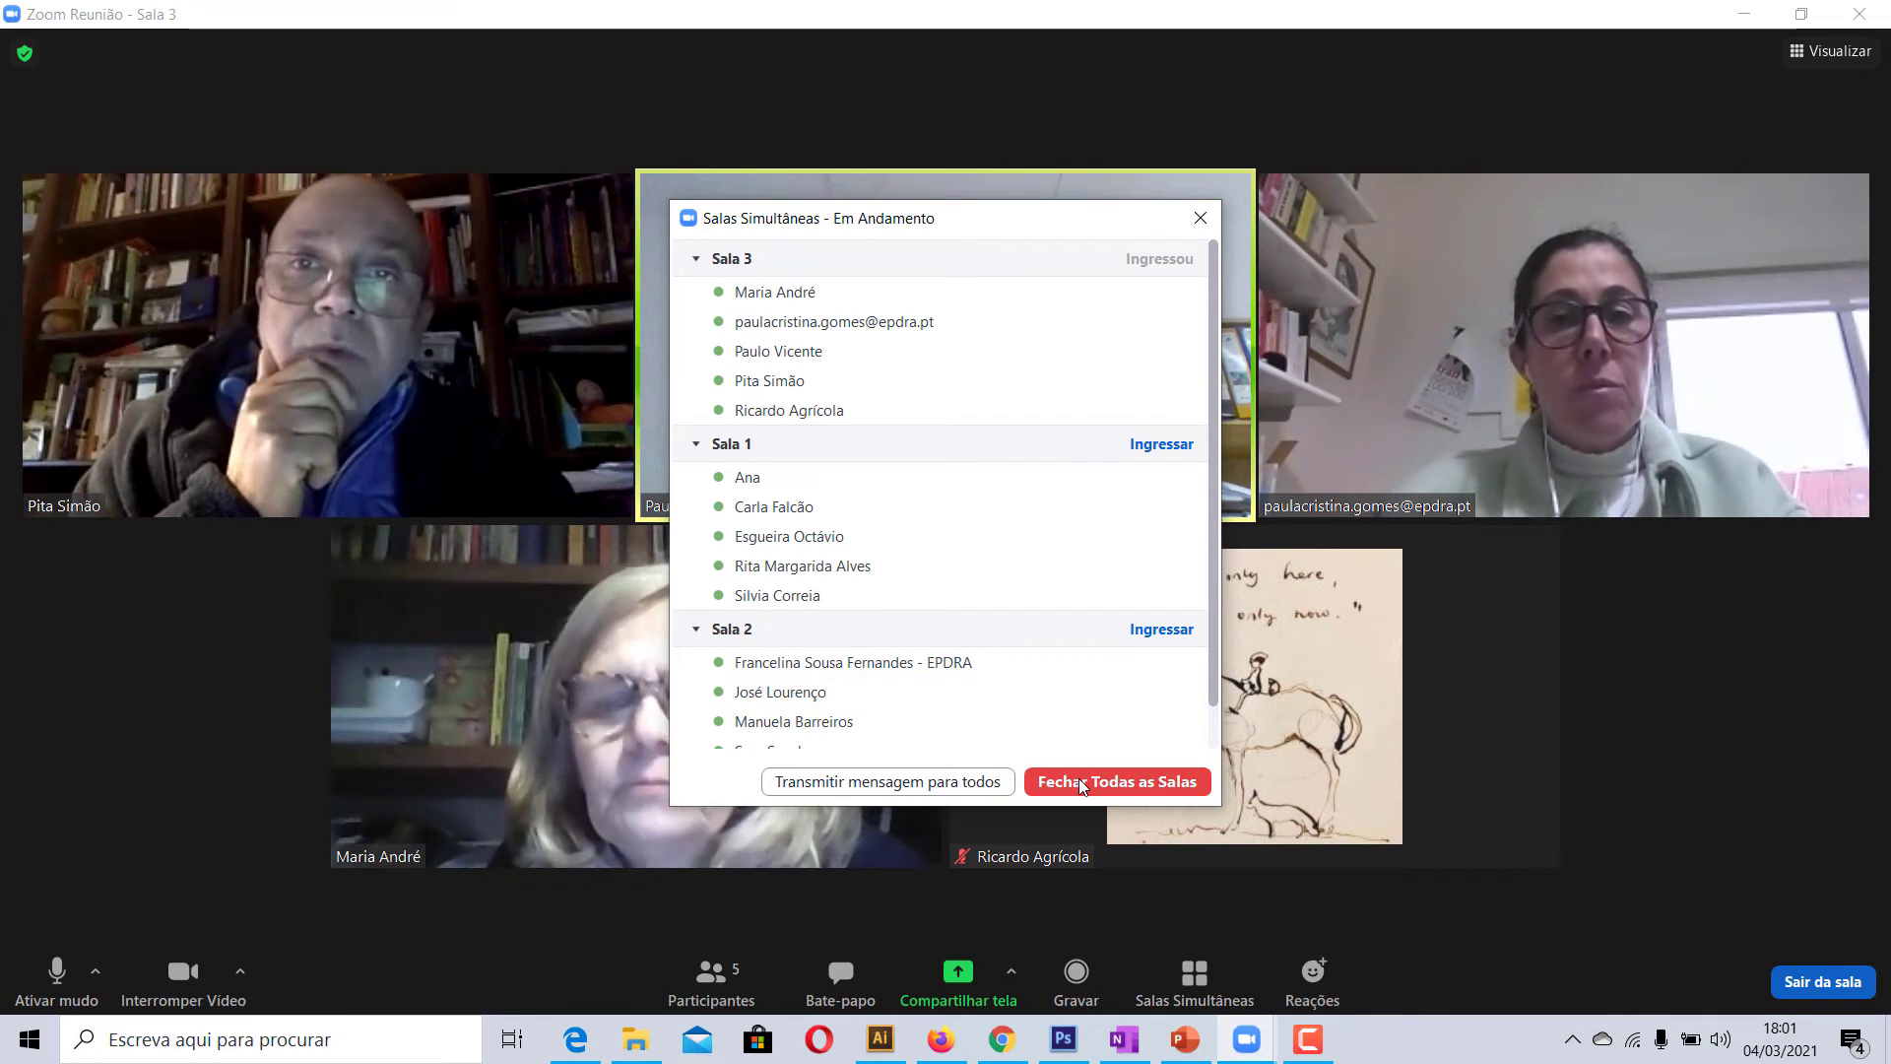
# - Close all breakout rooms, return immediately to the main session and maximize the meeting window
pyautogui.click(1078, 778)
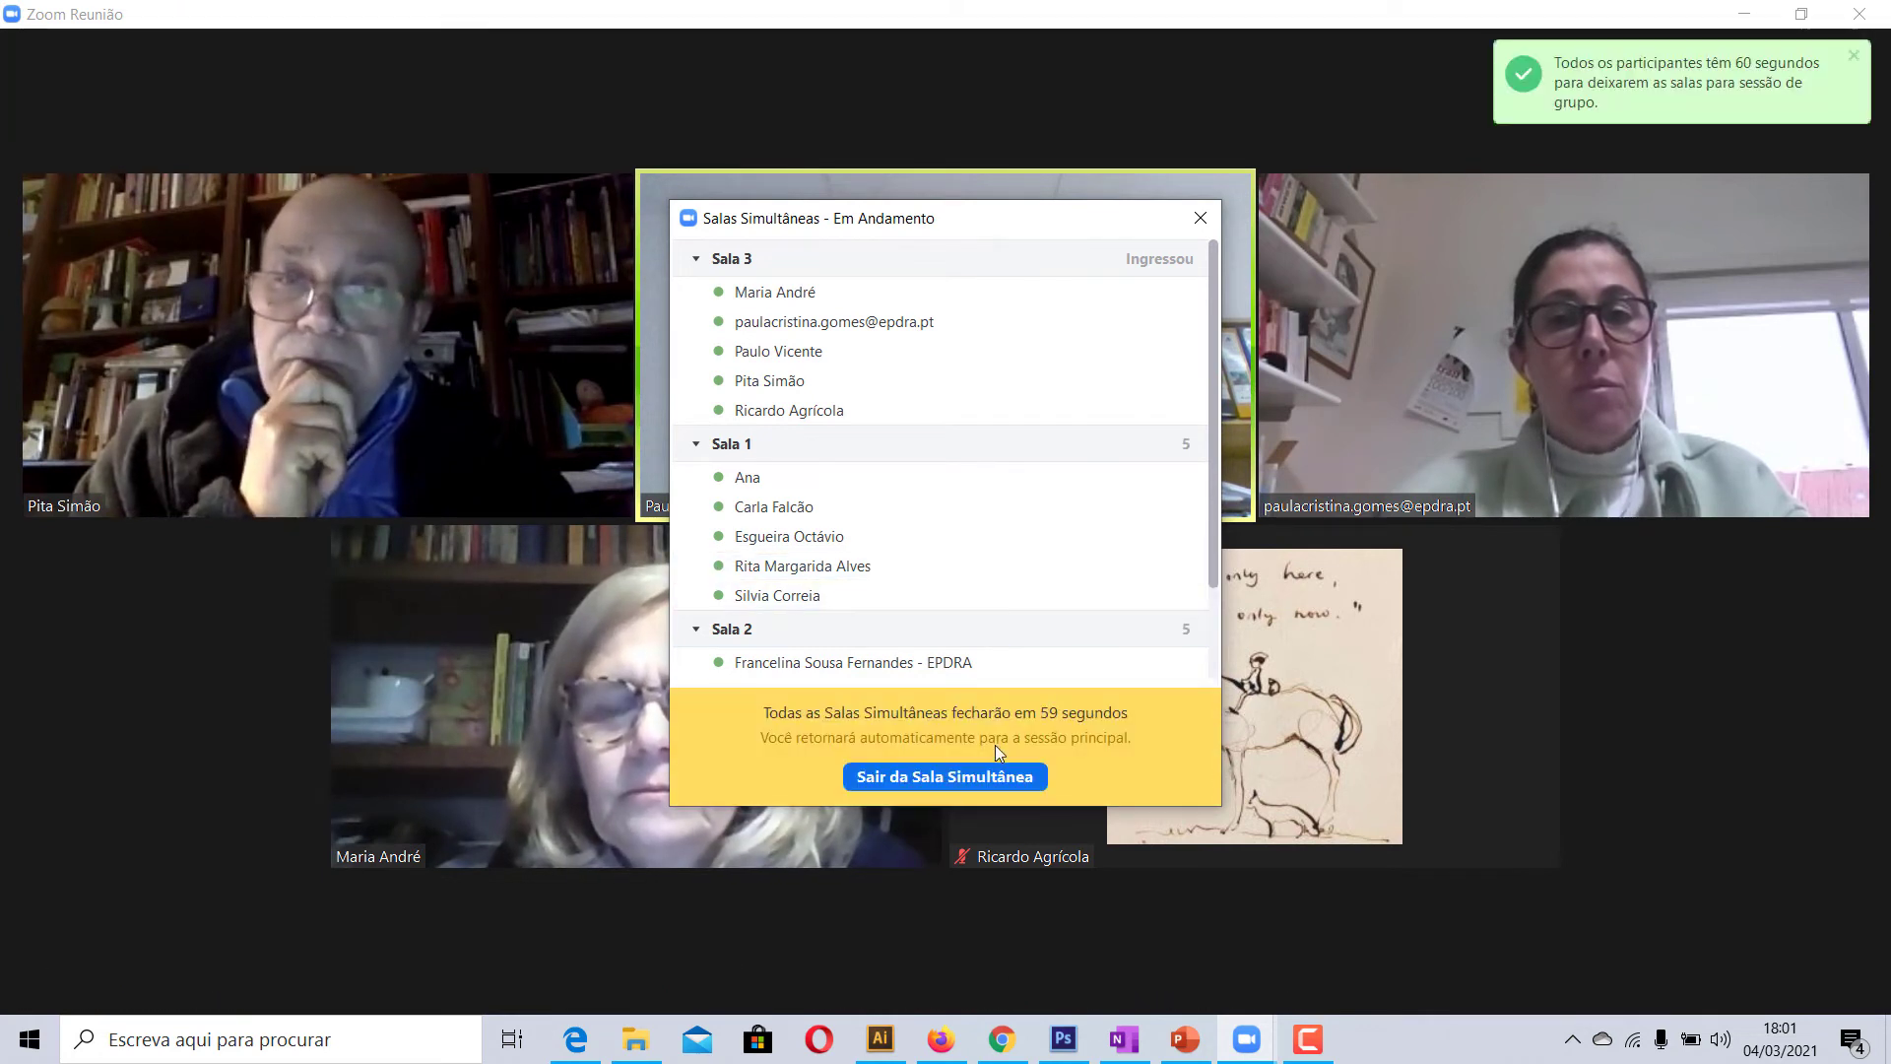
pyautogui.click(925, 776)
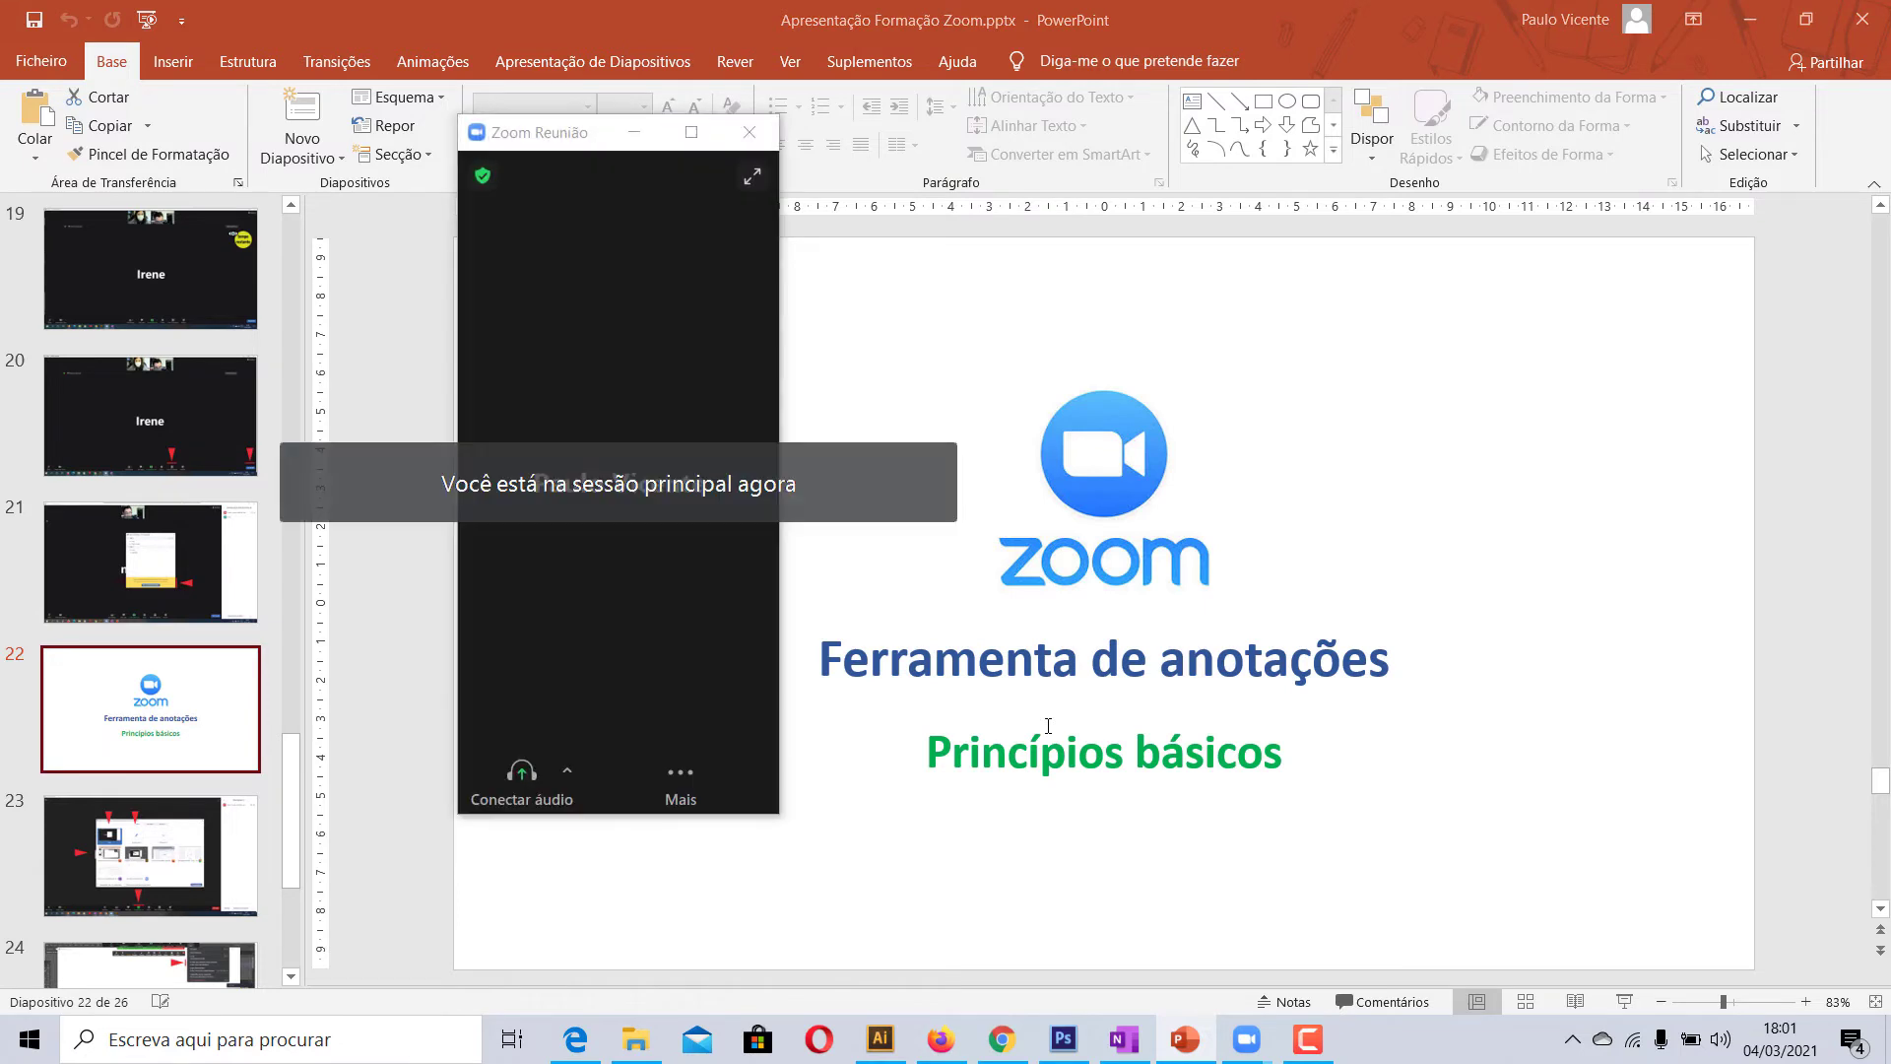
pyautogui.click(693, 132)
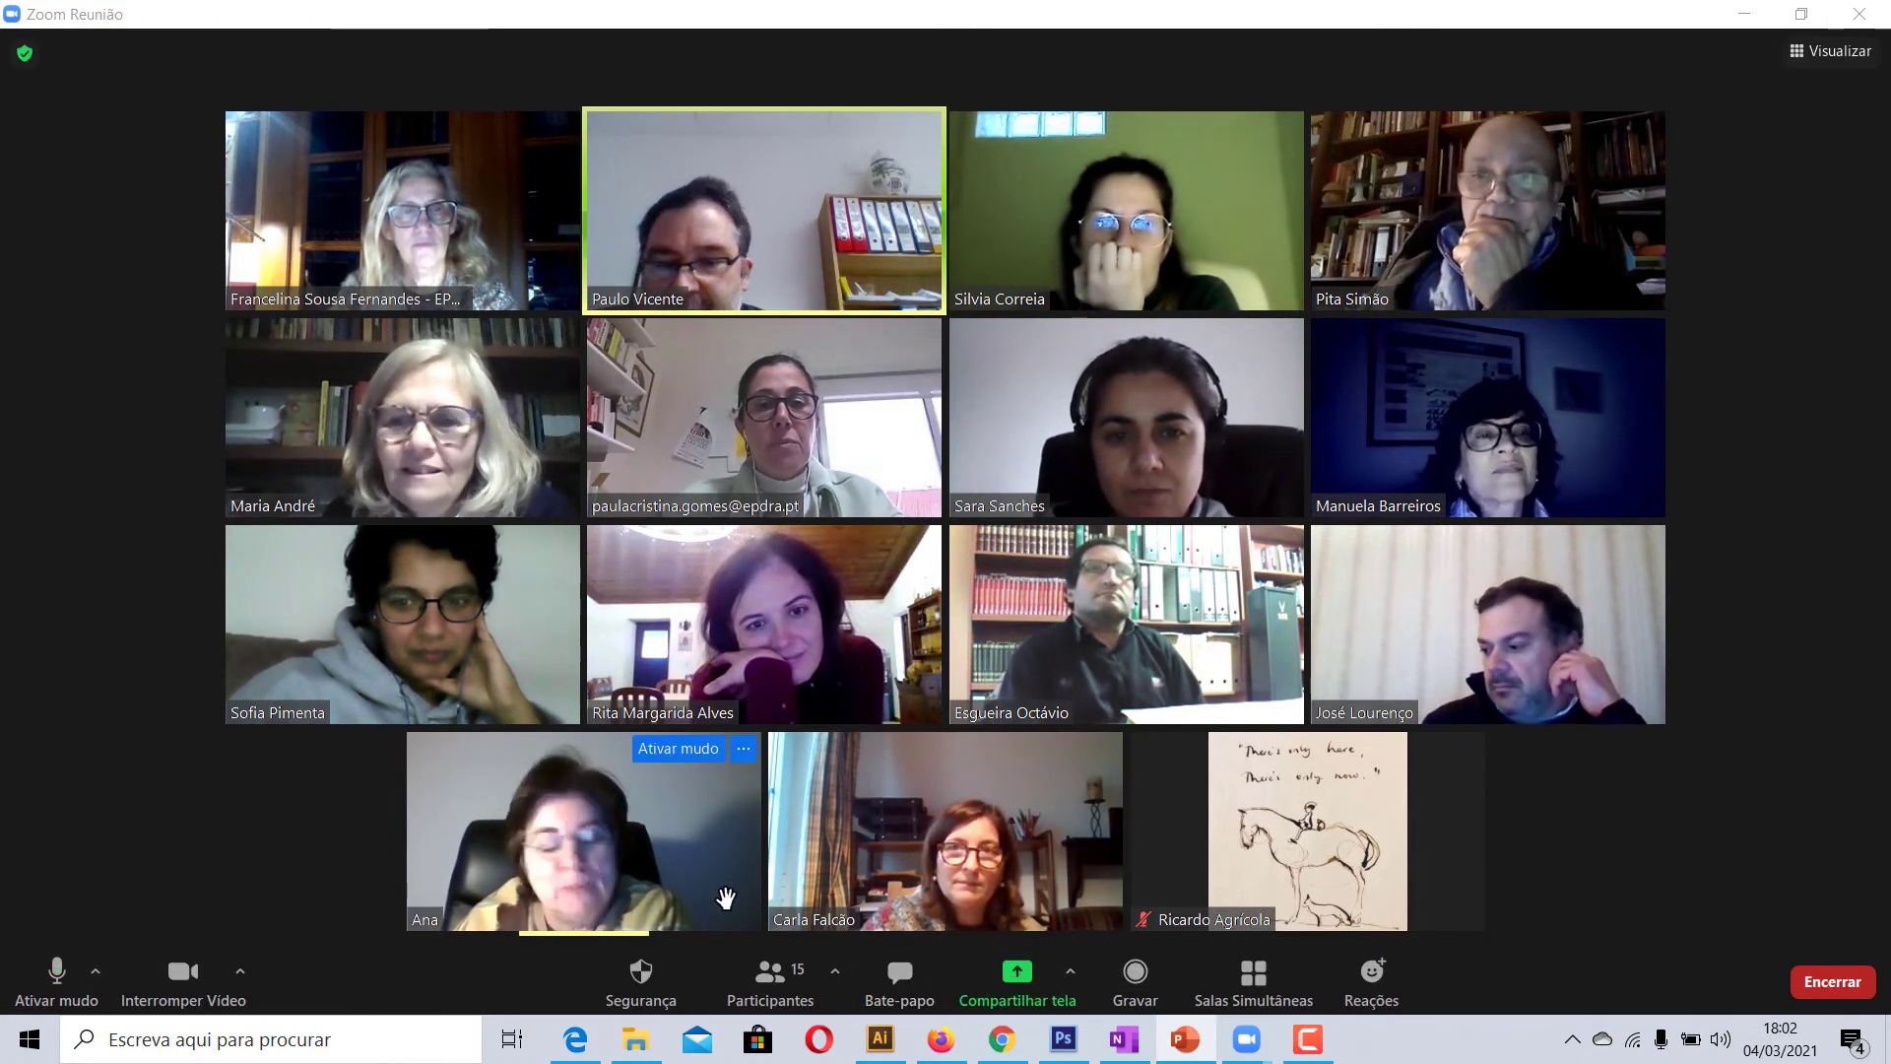
# - Share the "Apresentação Formação Zoom" presentation window with the meeting and start its slide show from the current slide
pyautogui.click(1005, 970)
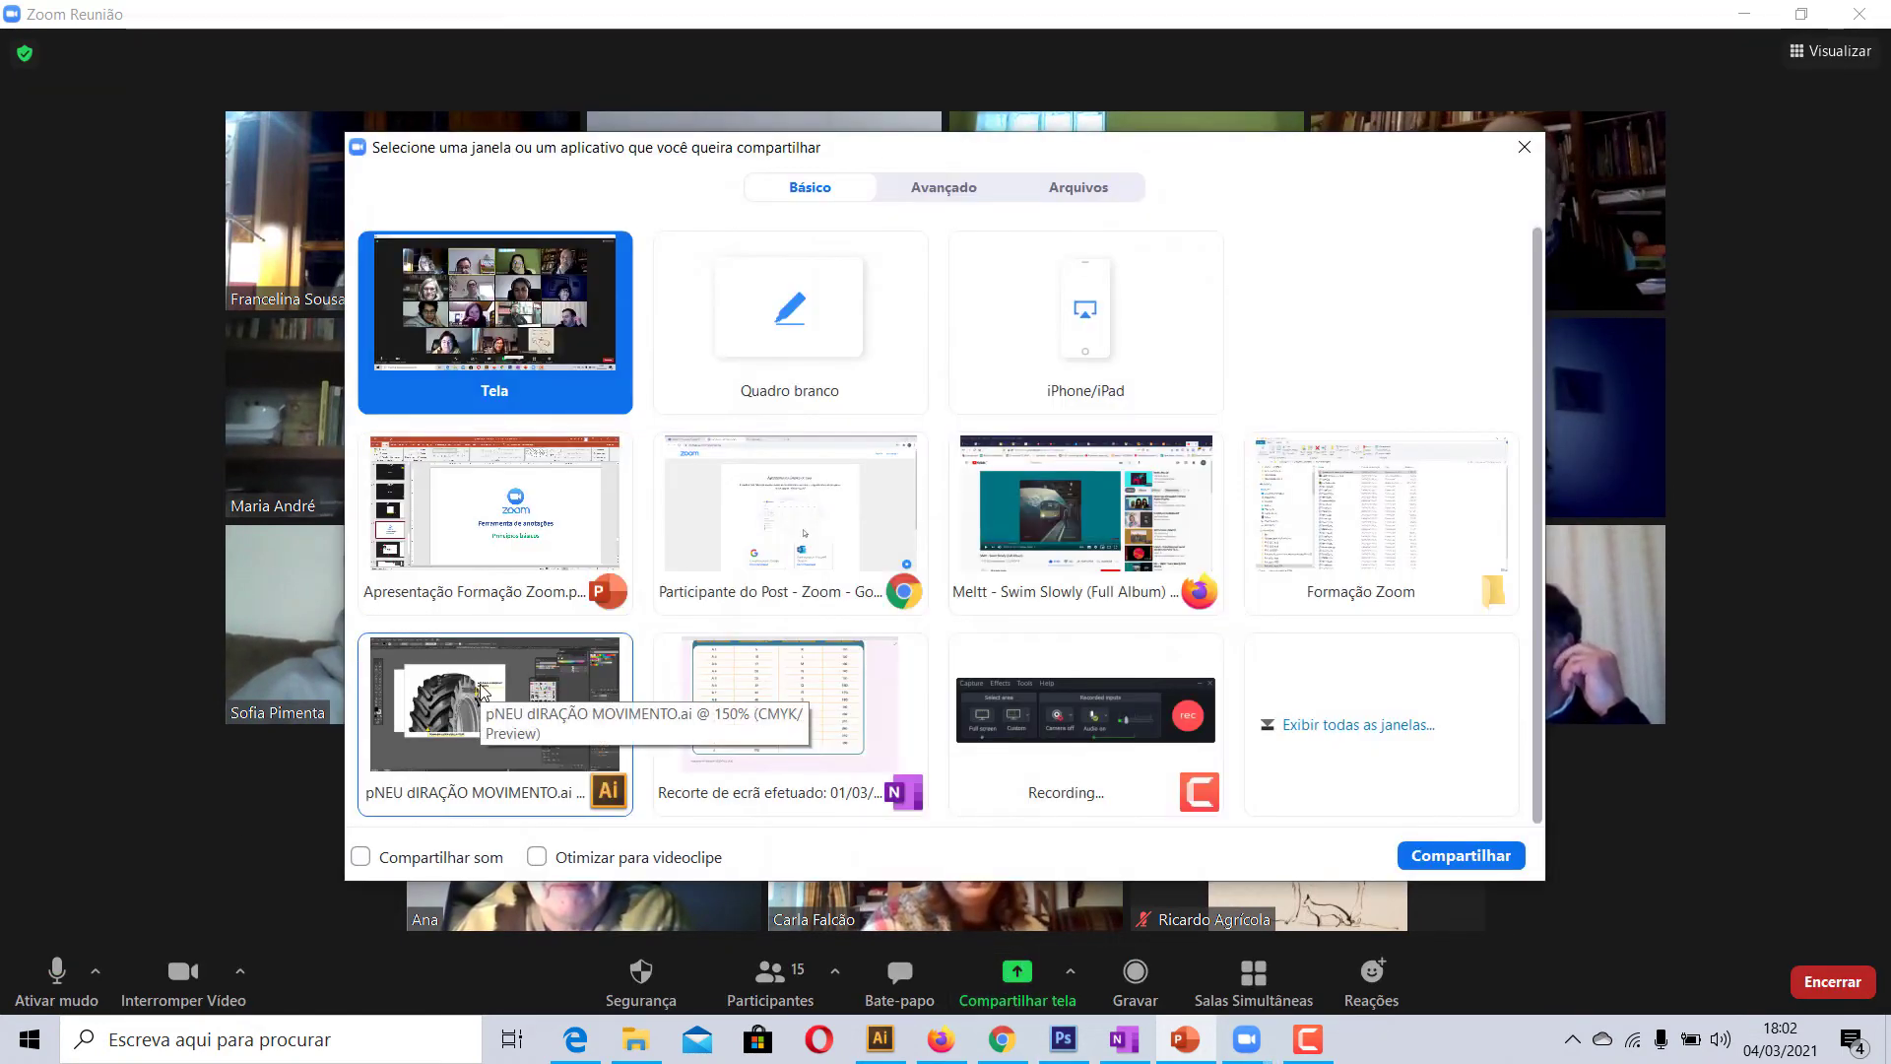
pyautogui.click(442, 501)
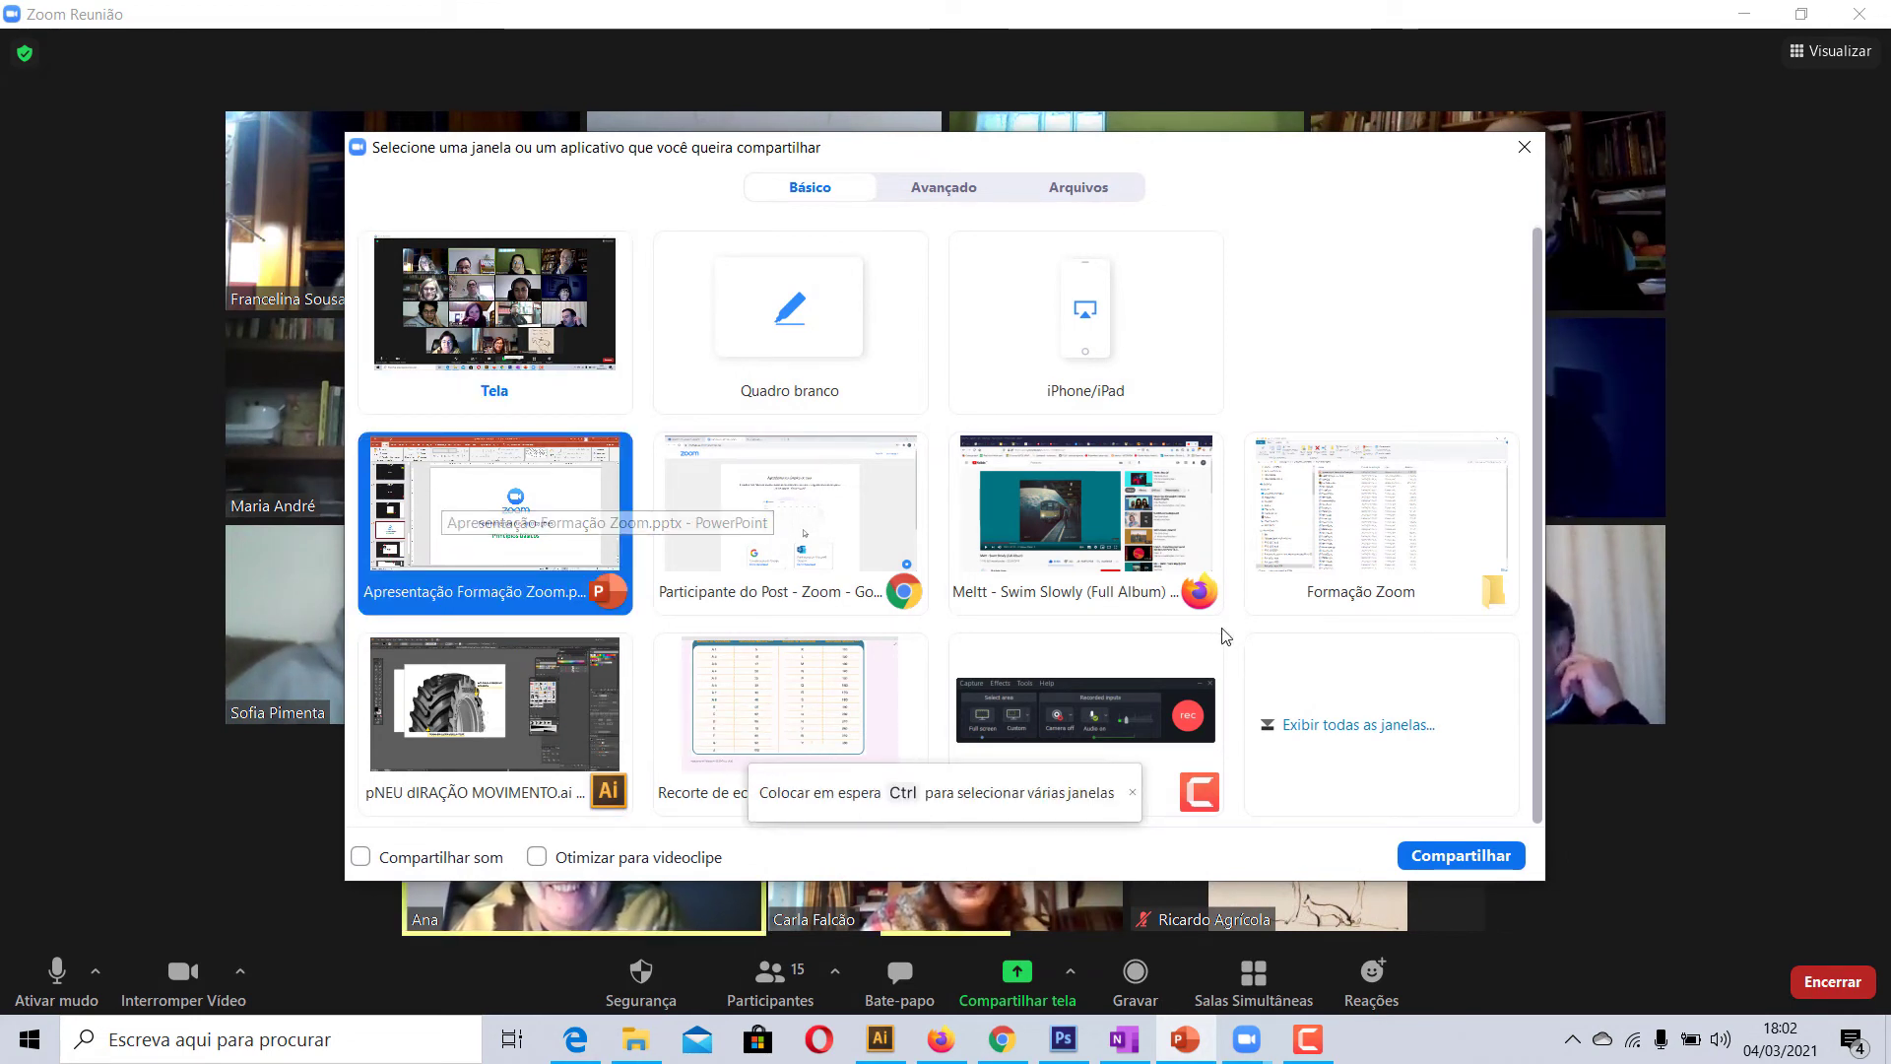
pyautogui.click(1461, 855)
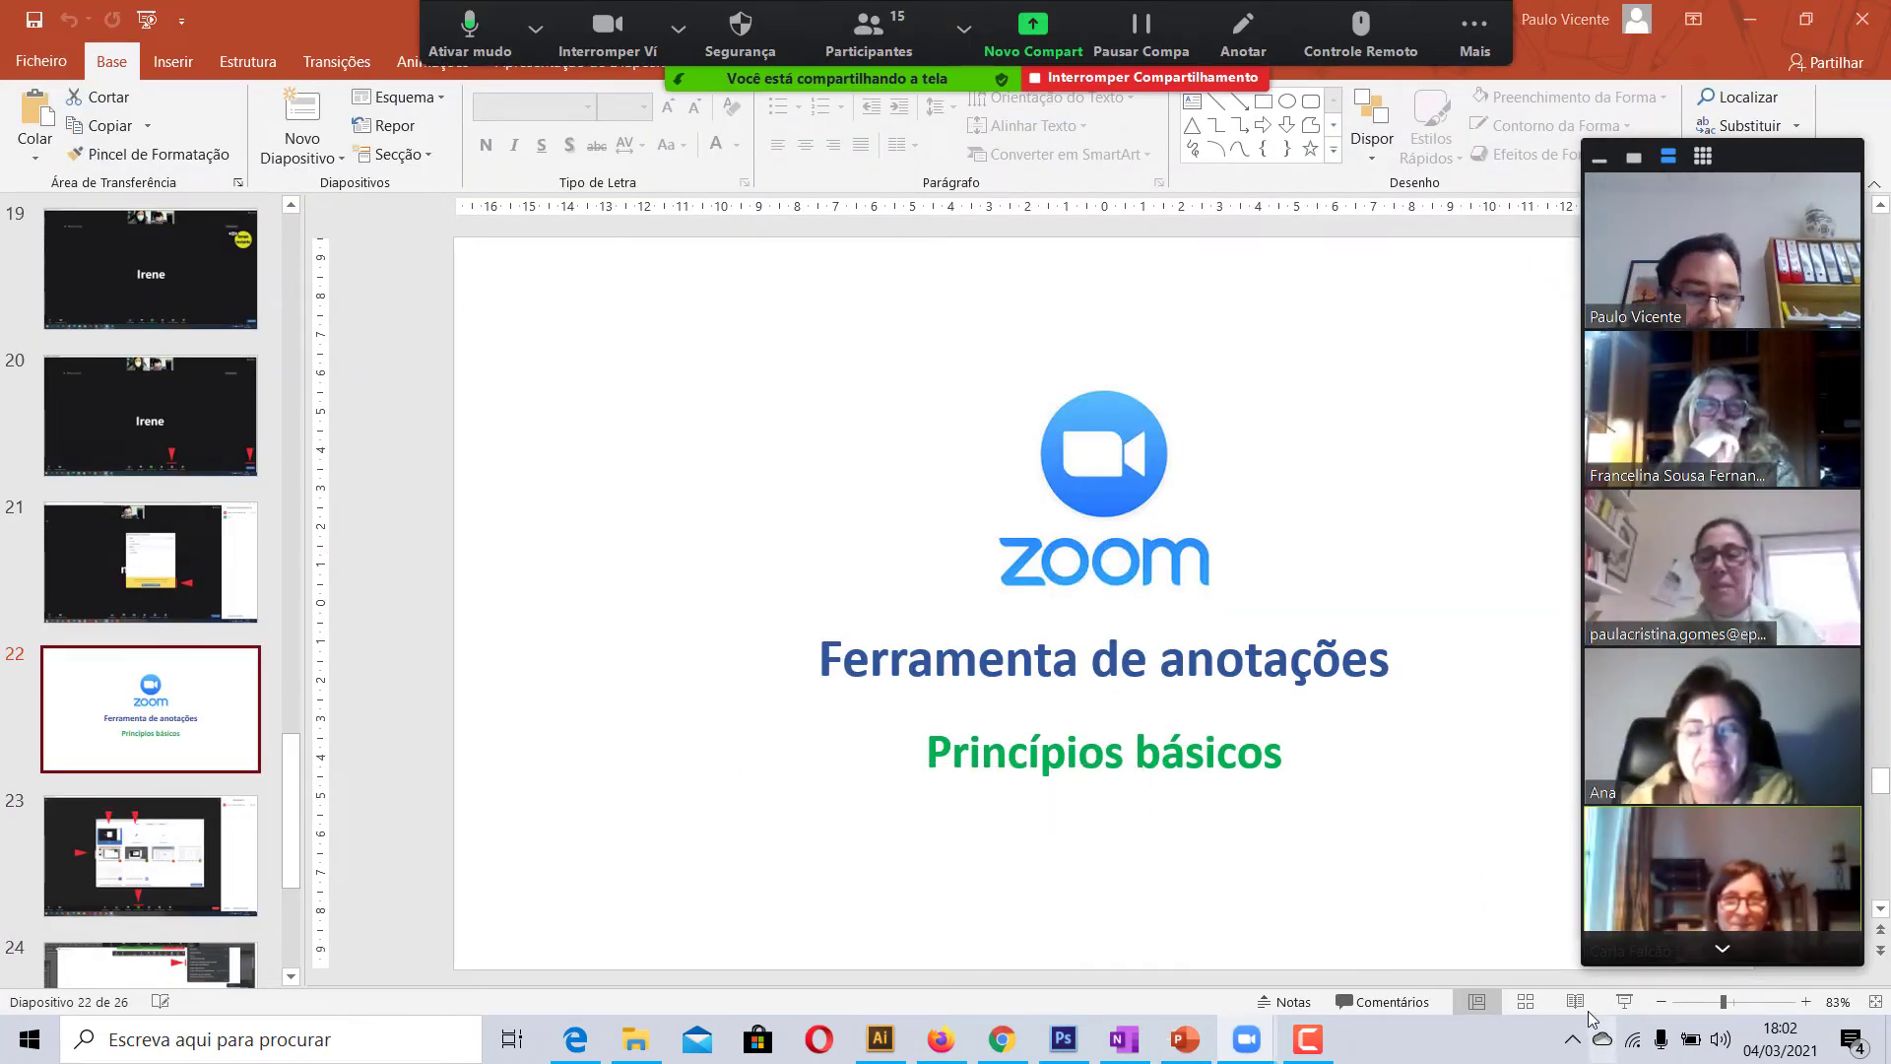
pyautogui.click(1625, 1001)
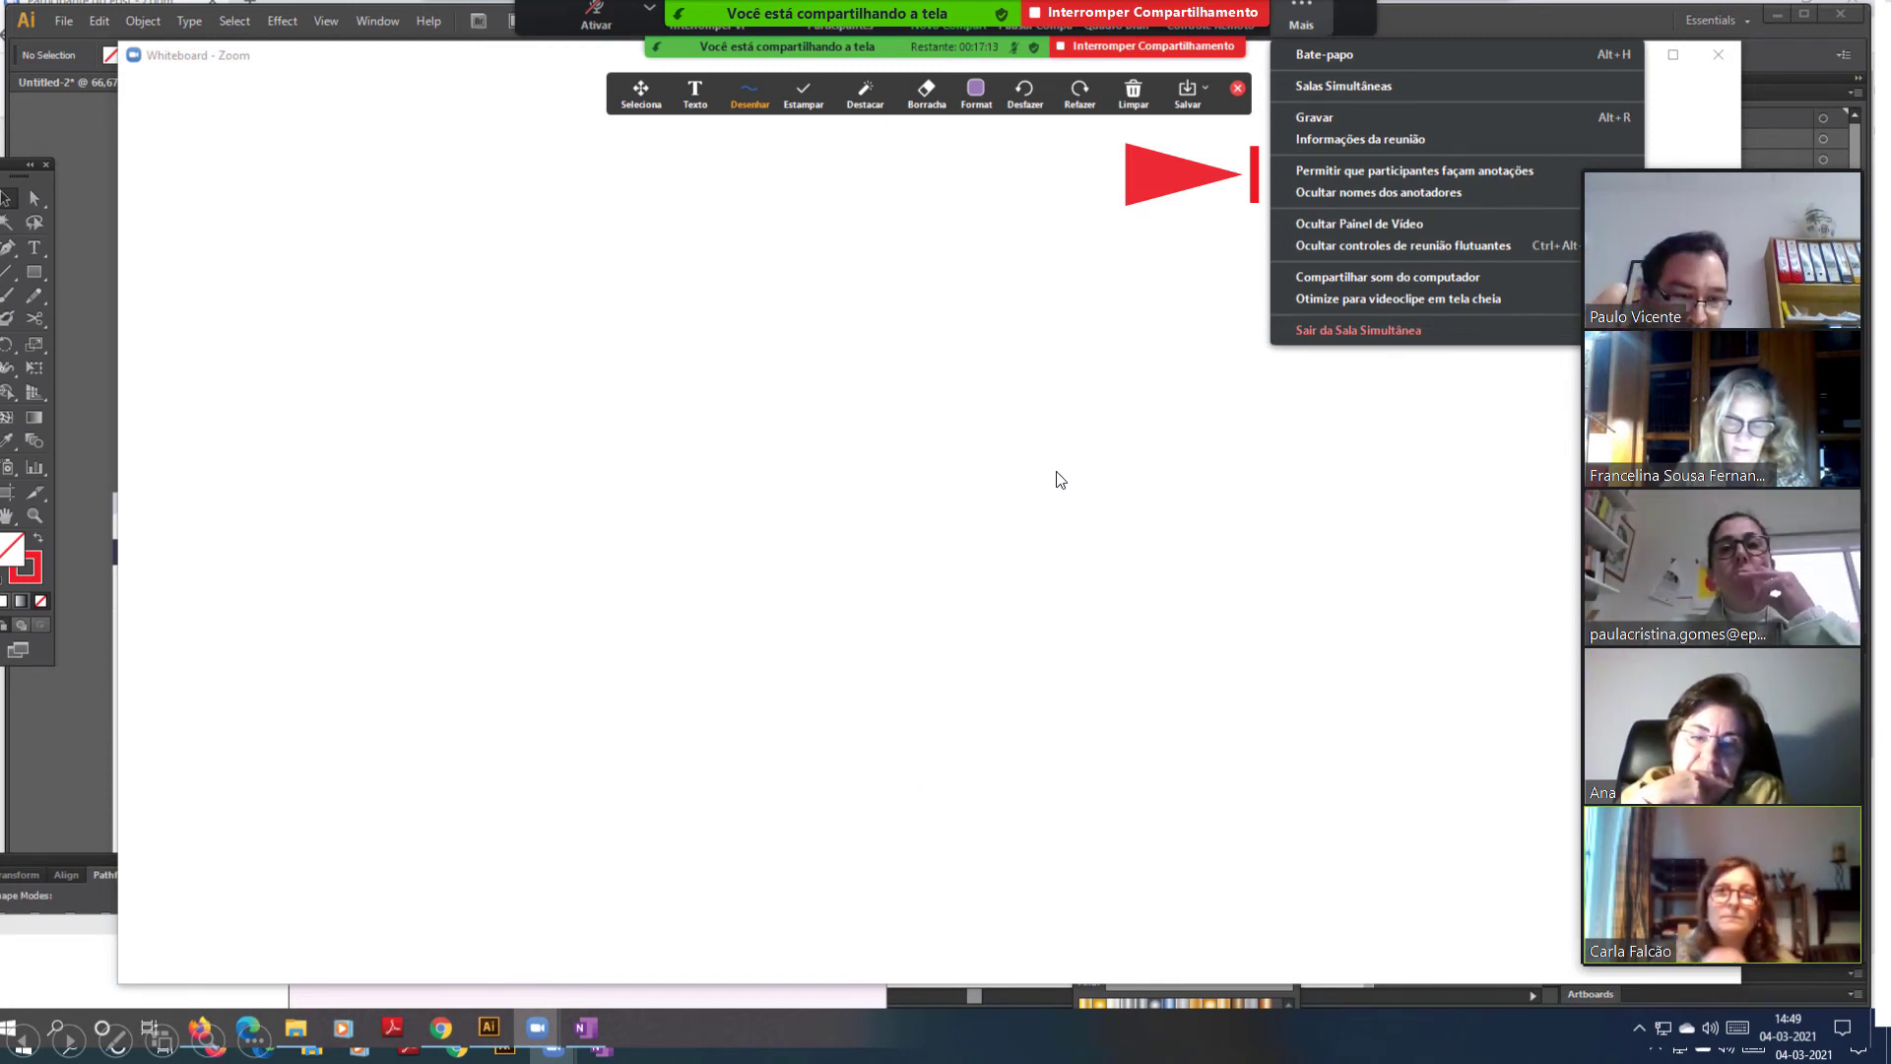
# - Advance to the slide picturing the annotation toolbar and move the participant video strip to the slide's lower edge, clear of the picture
pyautogui.moveTo(595, 7)
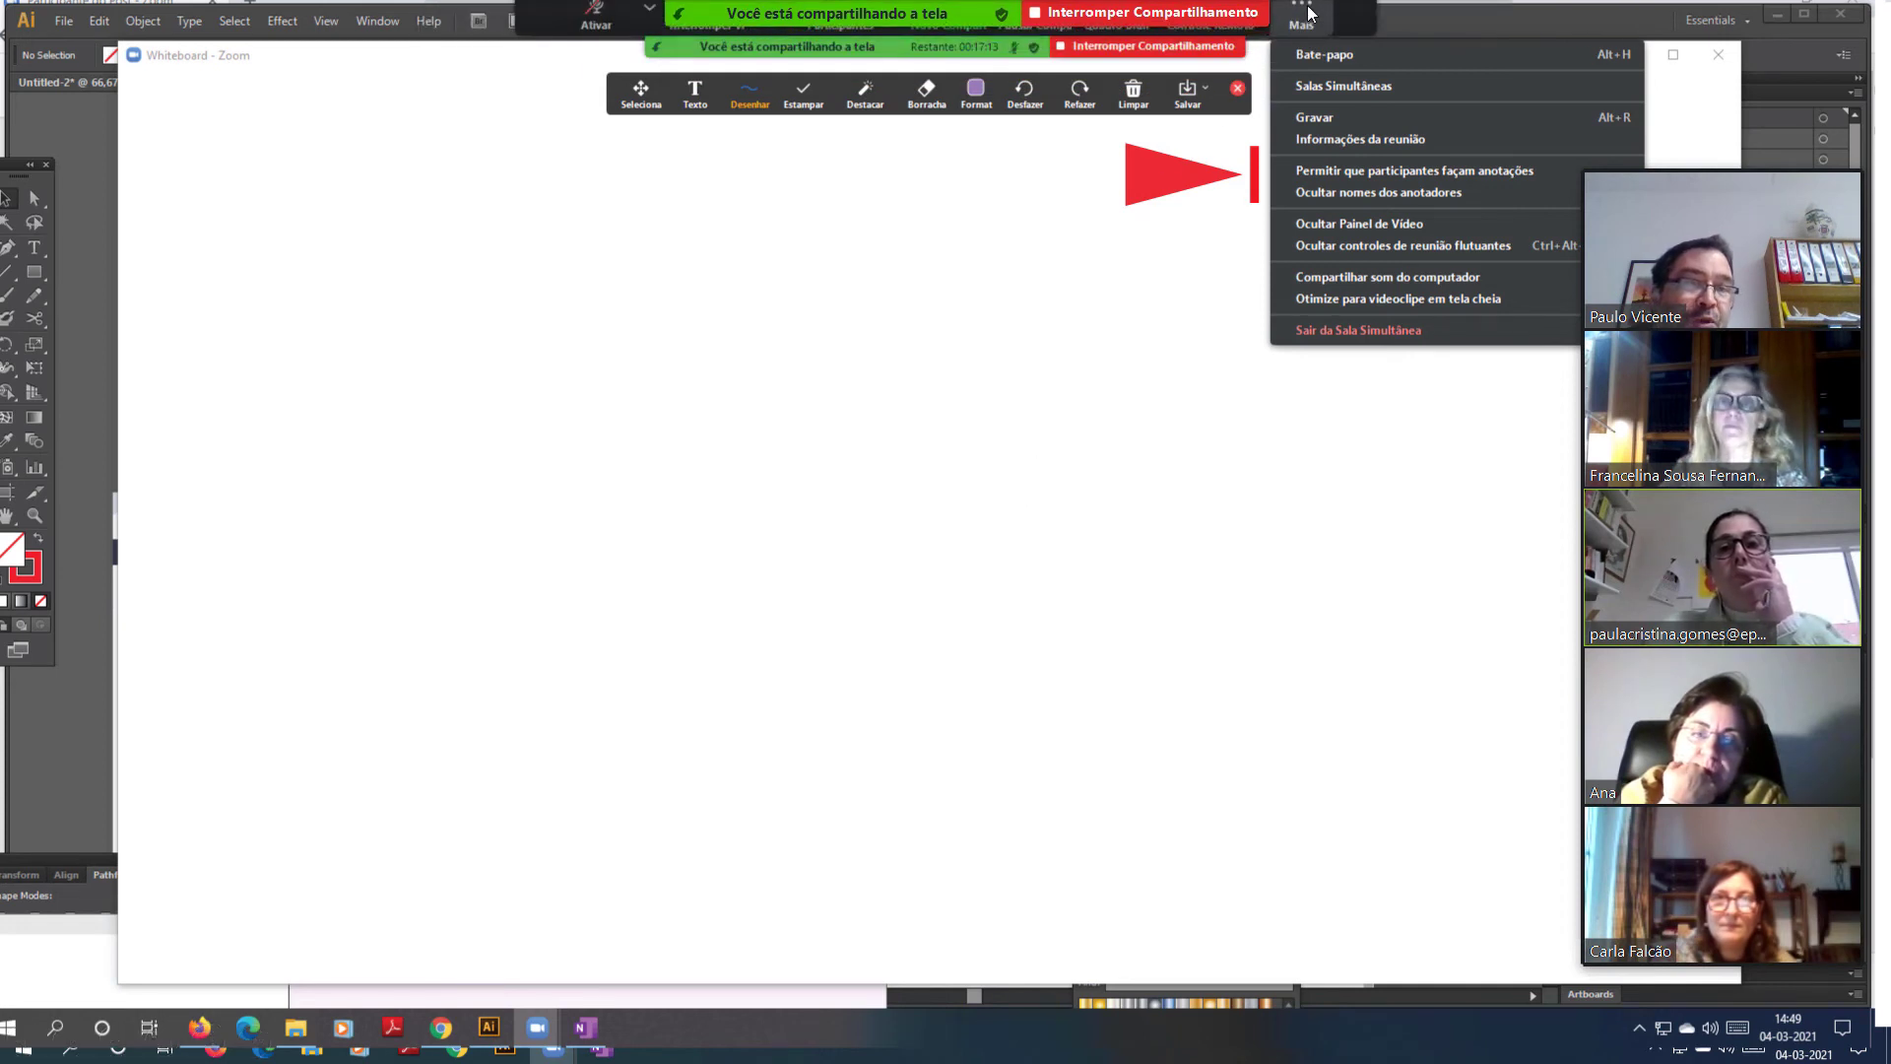
pyautogui.moveTo(1310, 13)
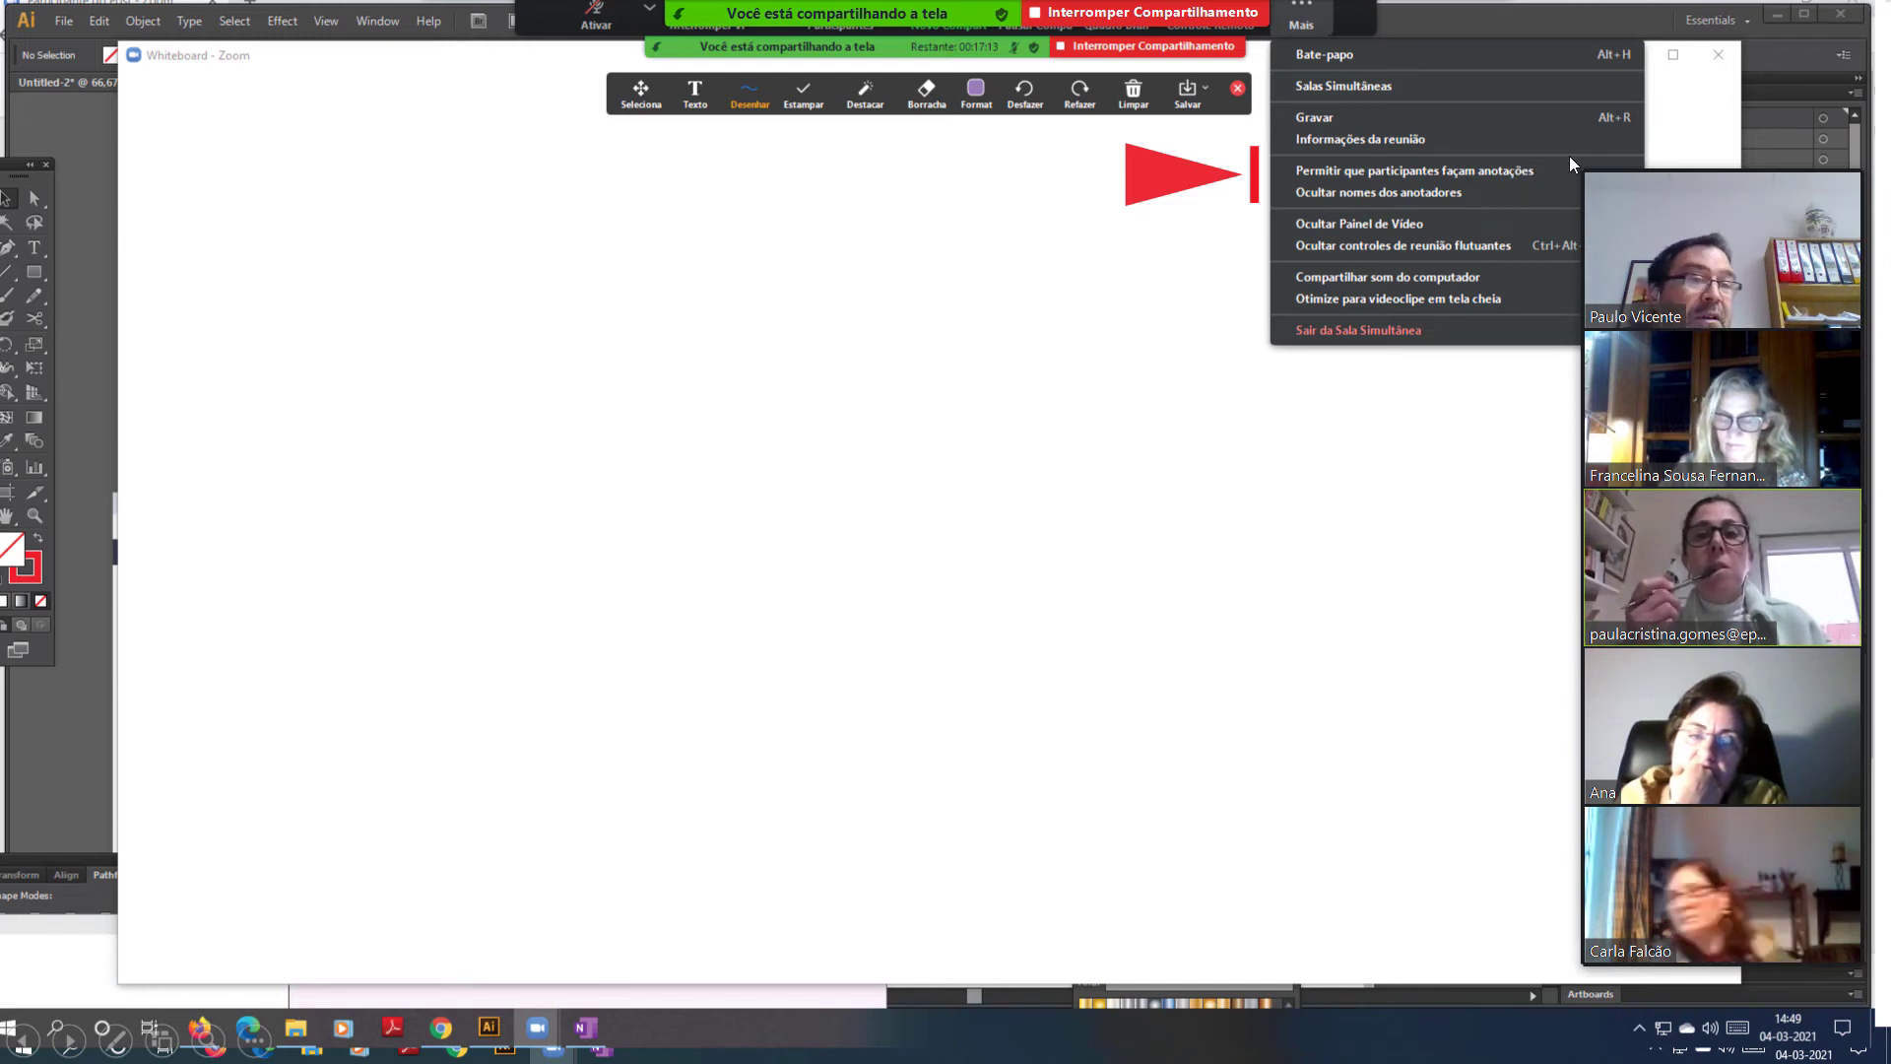
pyautogui.moveTo(1665, 176)
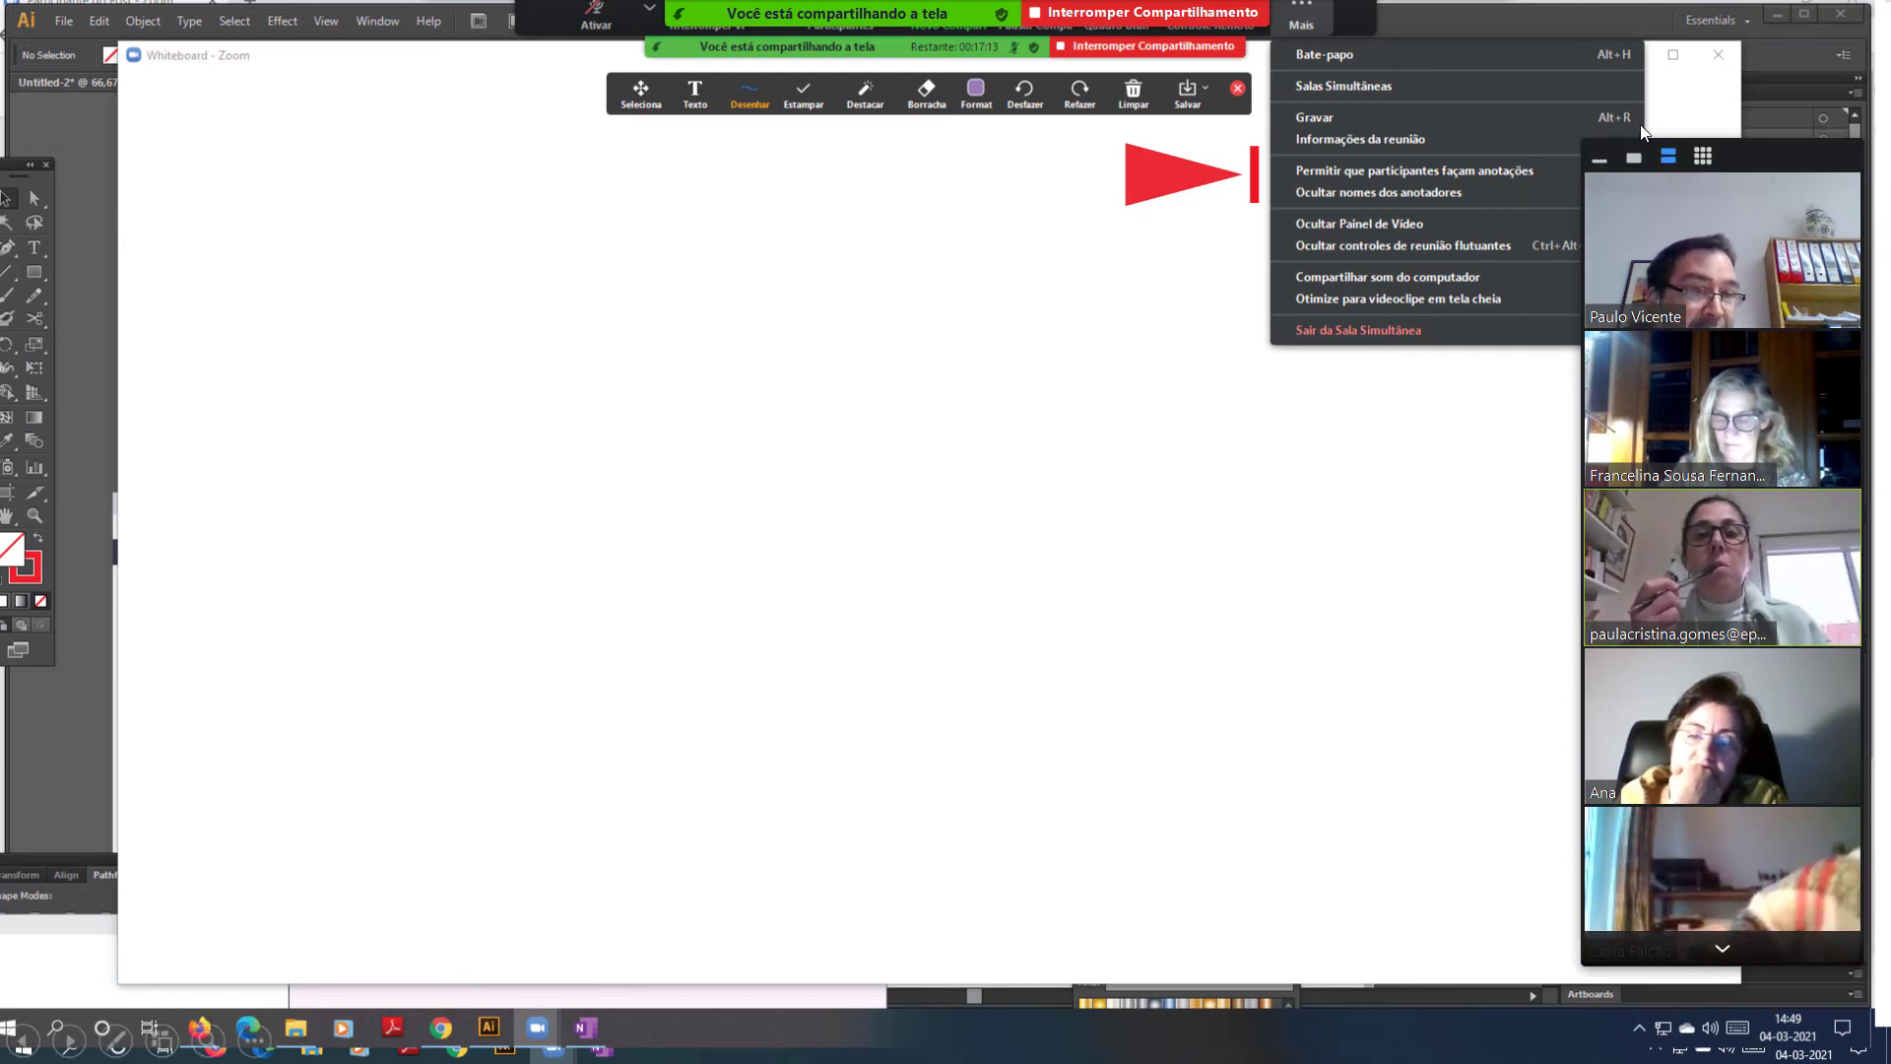
pyautogui.moveTo(1794, 161); pyautogui.dragTo(1776, 219)
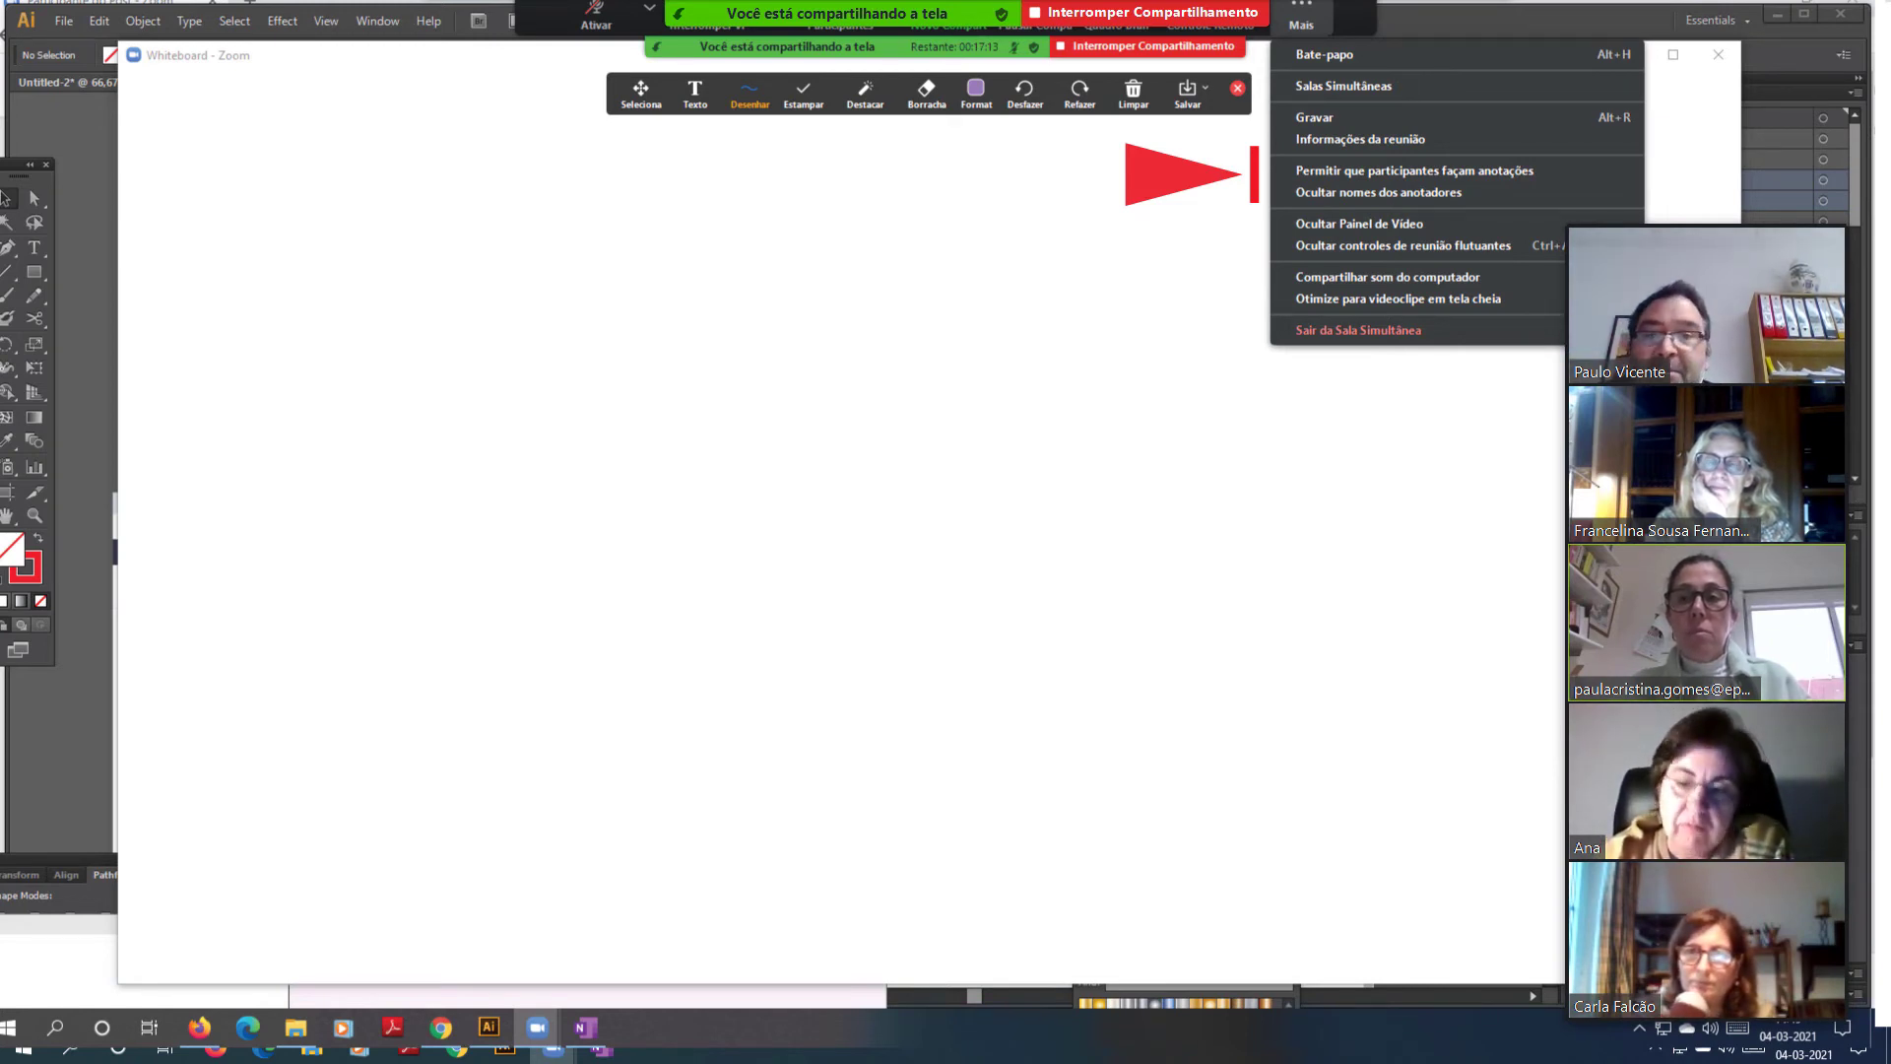
pyautogui.click(1409, 784)
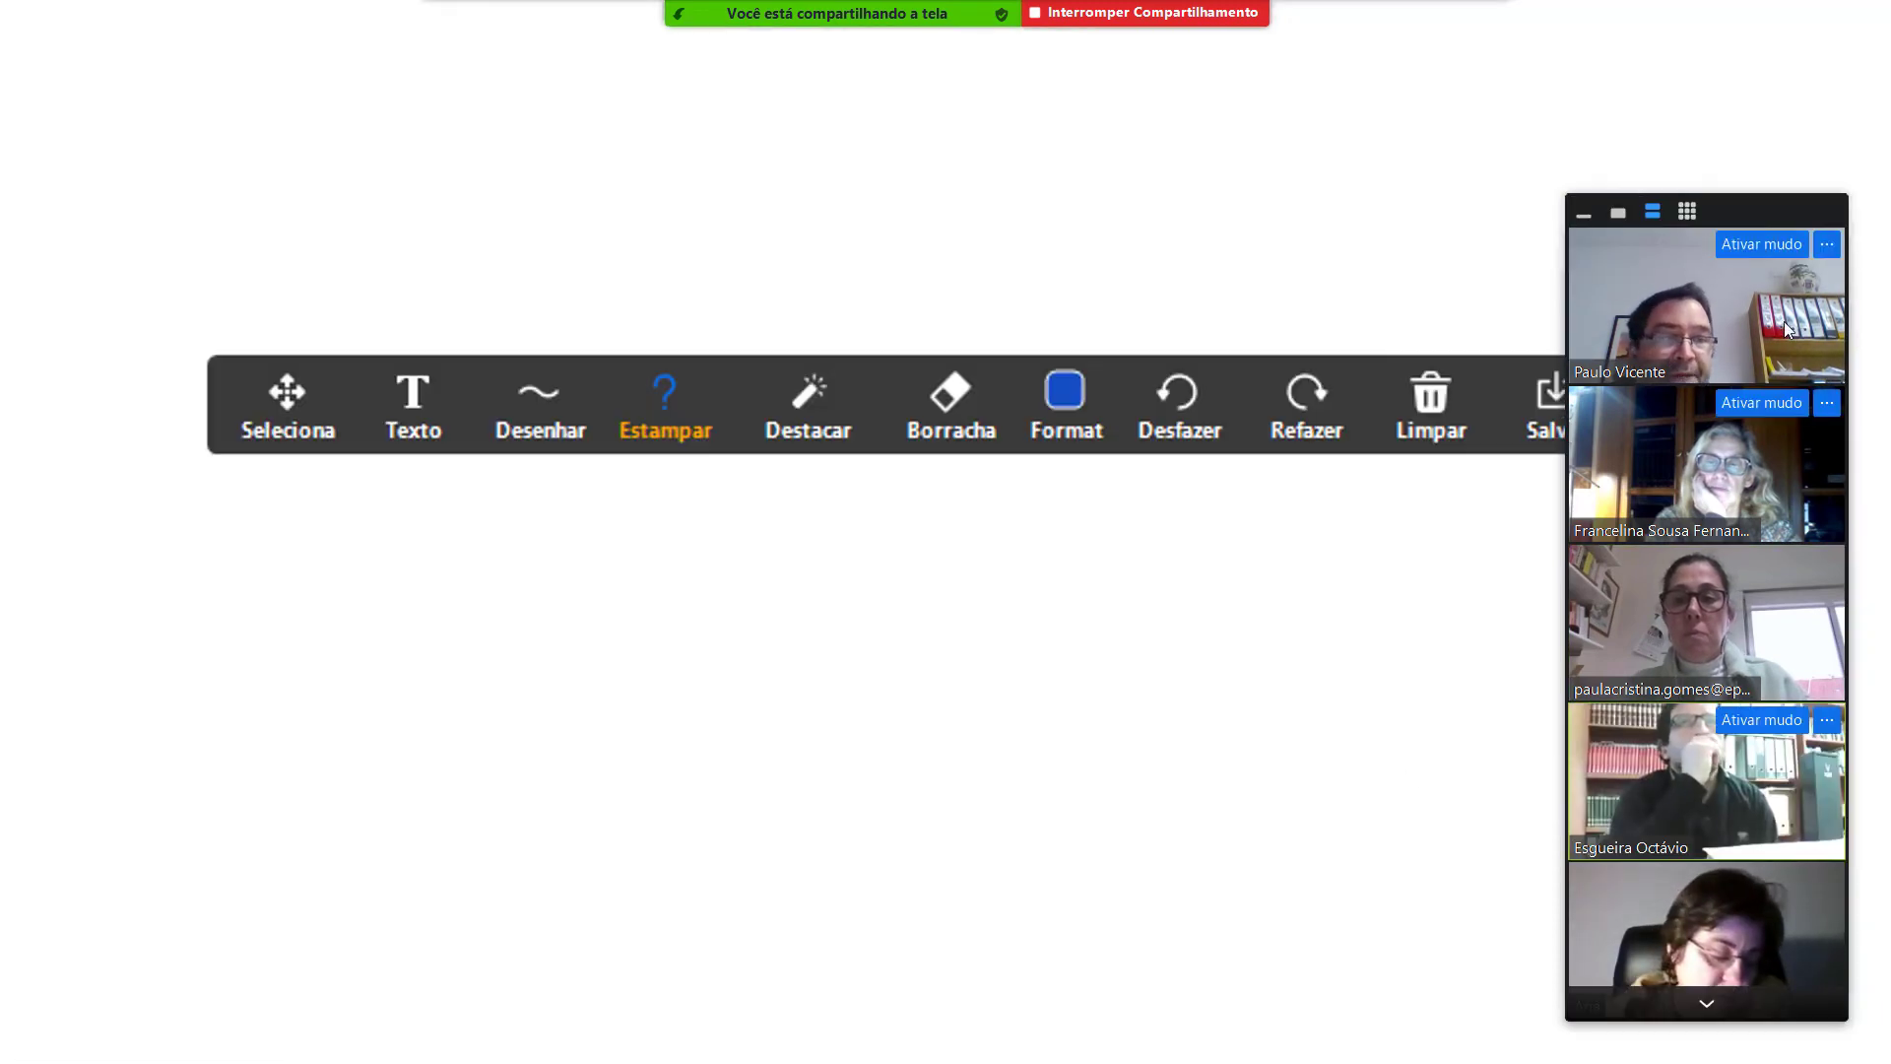
pyautogui.moveTo(1763, 202); pyautogui.dragTo(1616, 537)
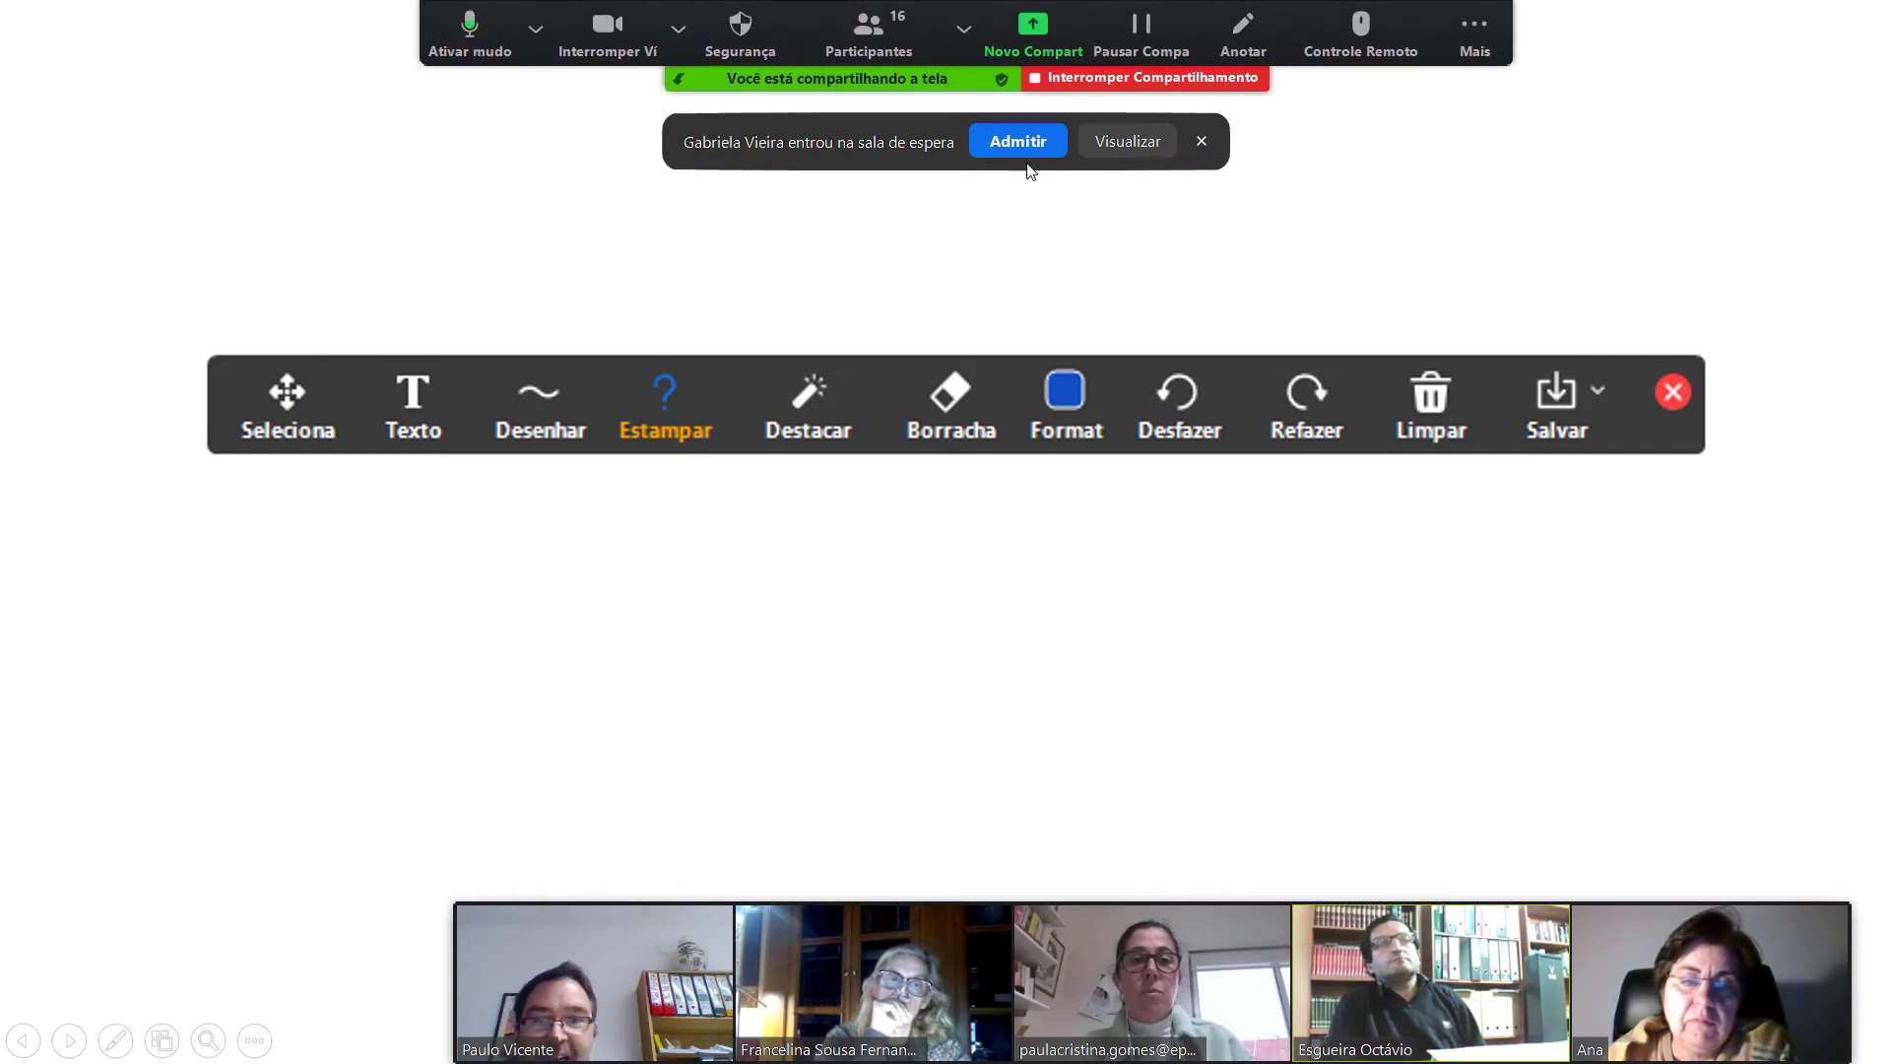
# - Admit both participants from the waiting room and move the video strip to the right edge of the Common Rail example slide
pyautogui.click(1022, 144)
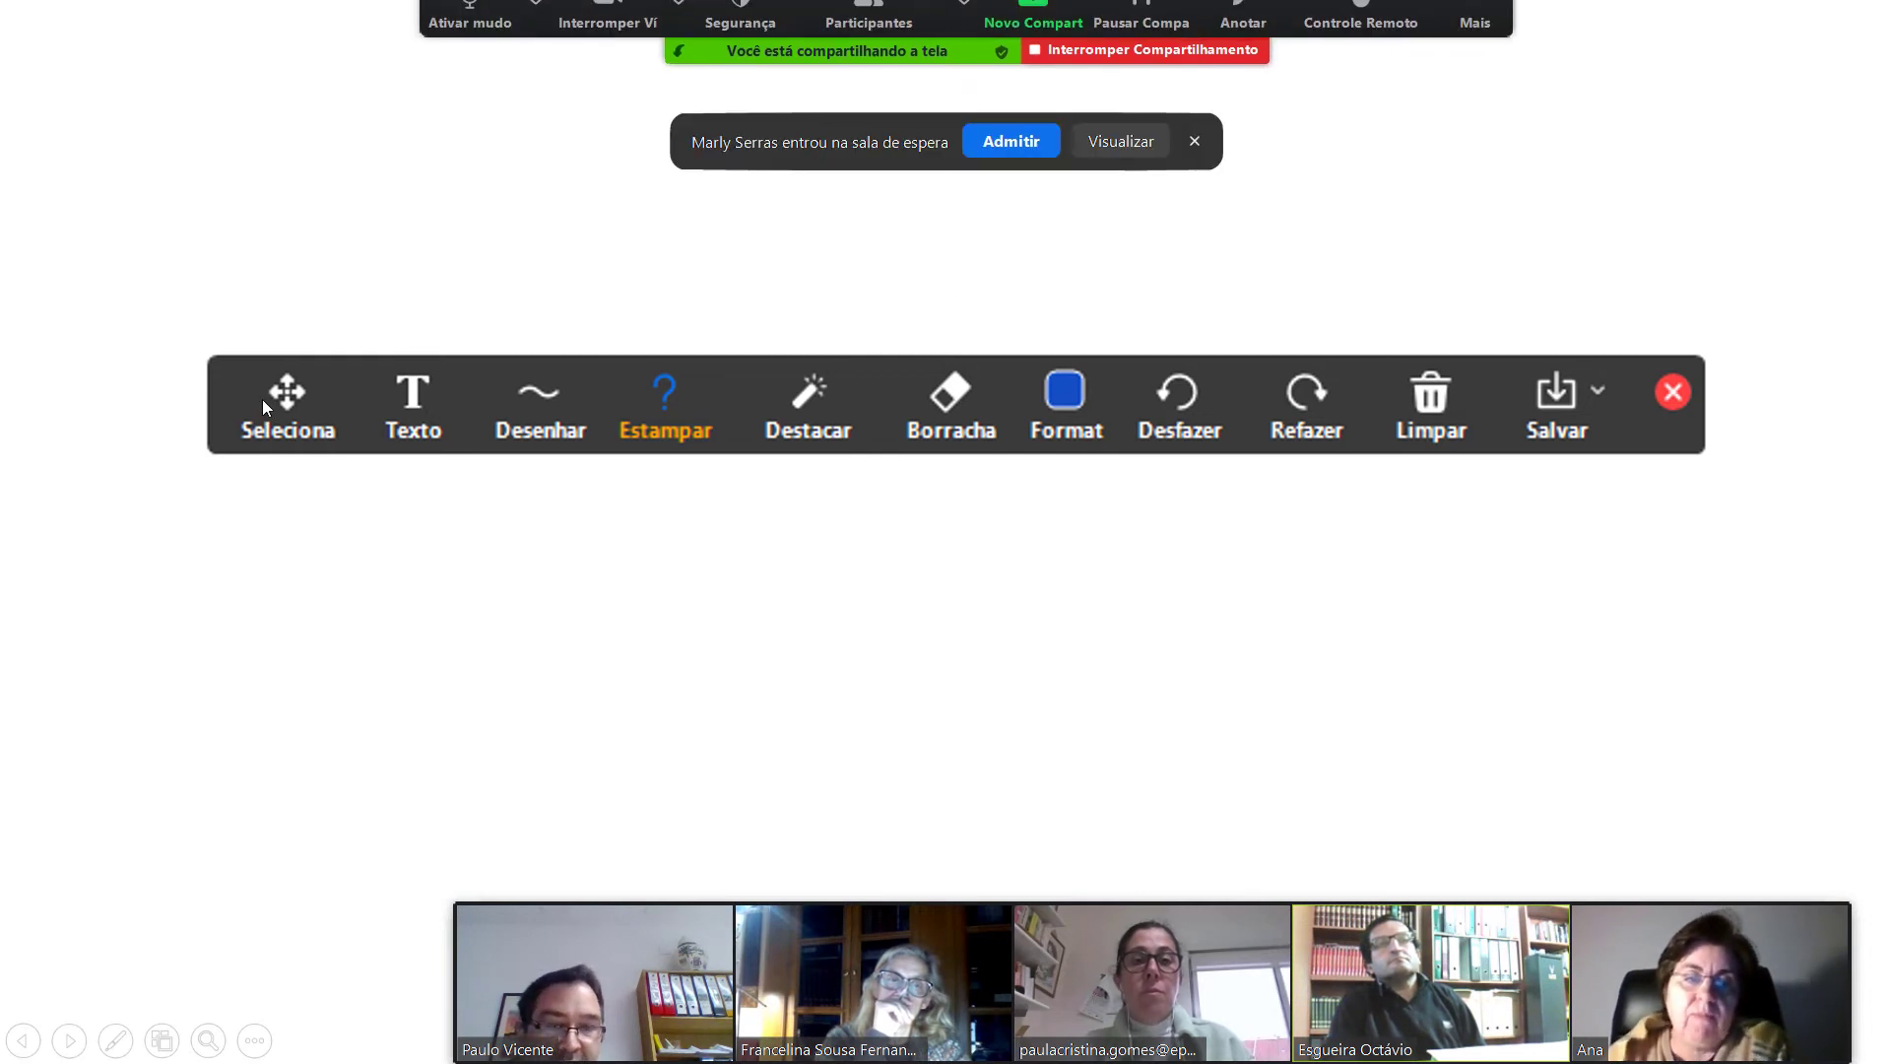
pyautogui.click(1002, 136)
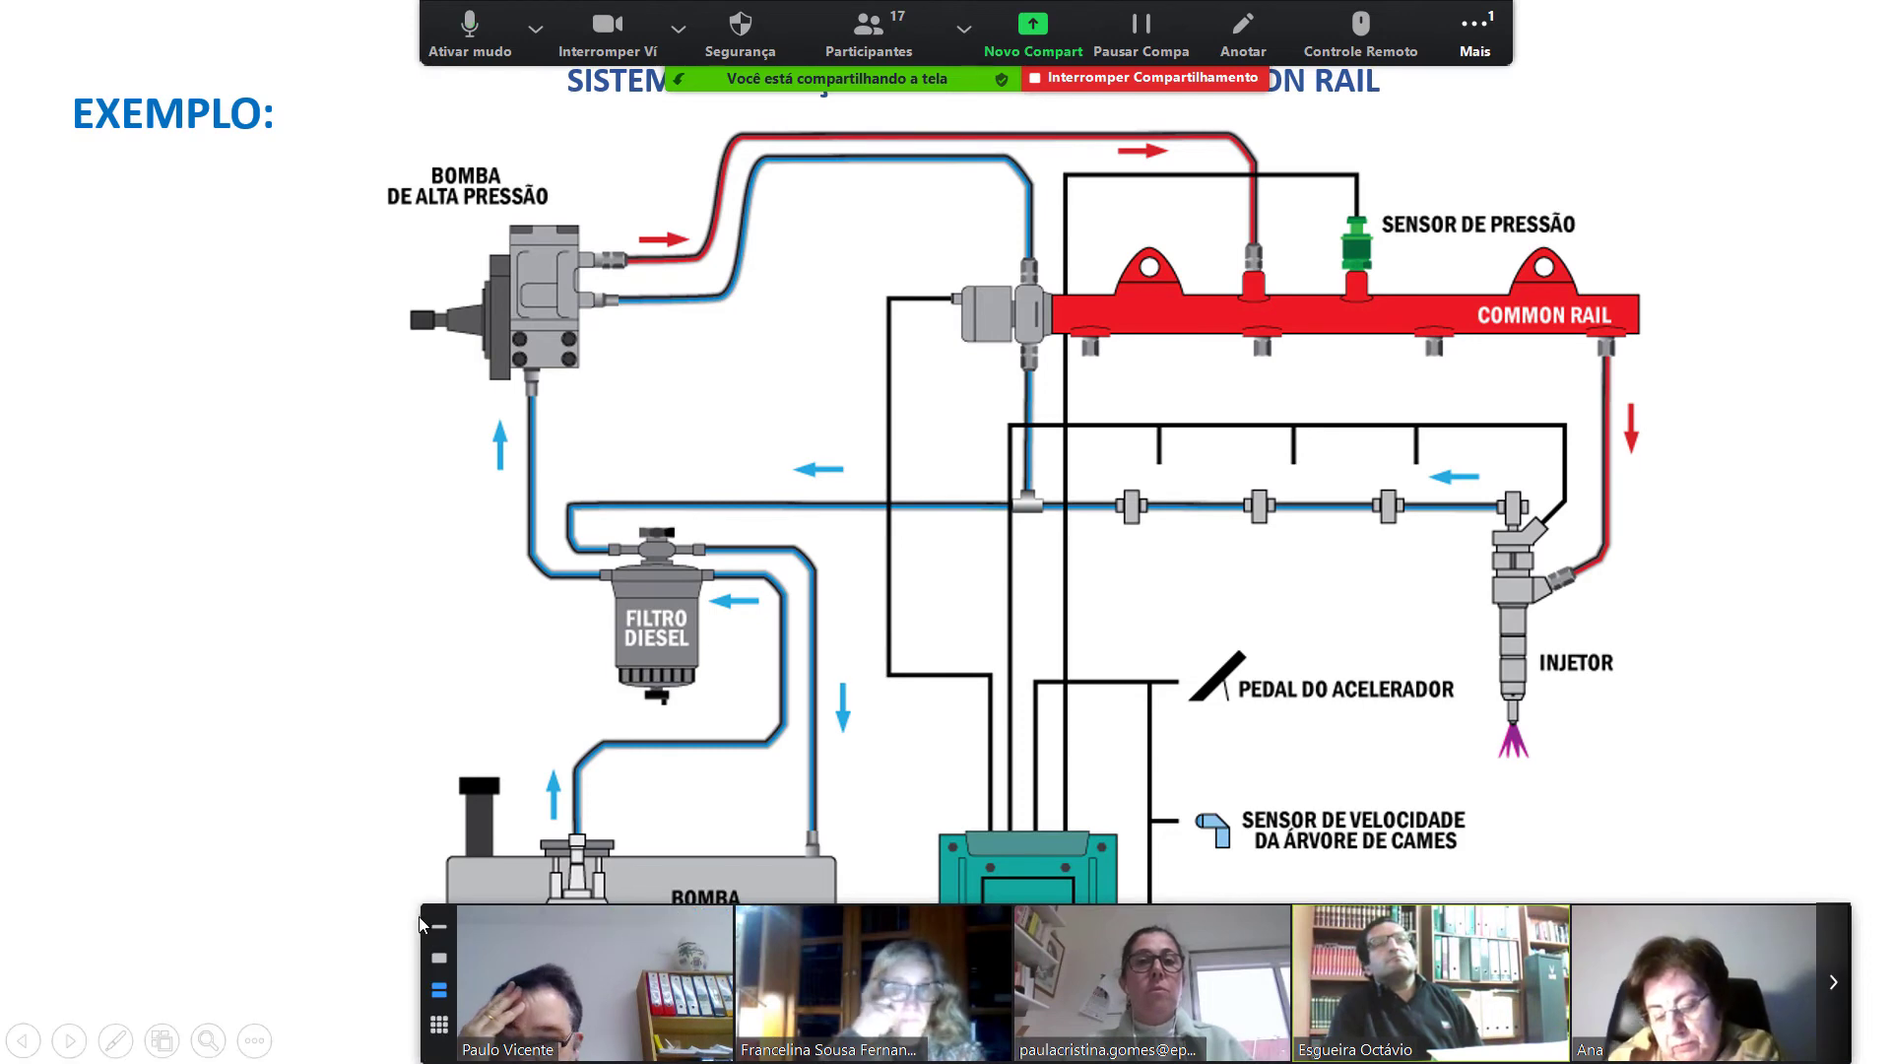
pyautogui.moveTo(497, 877); pyautogui.dragTo(1638, 119)
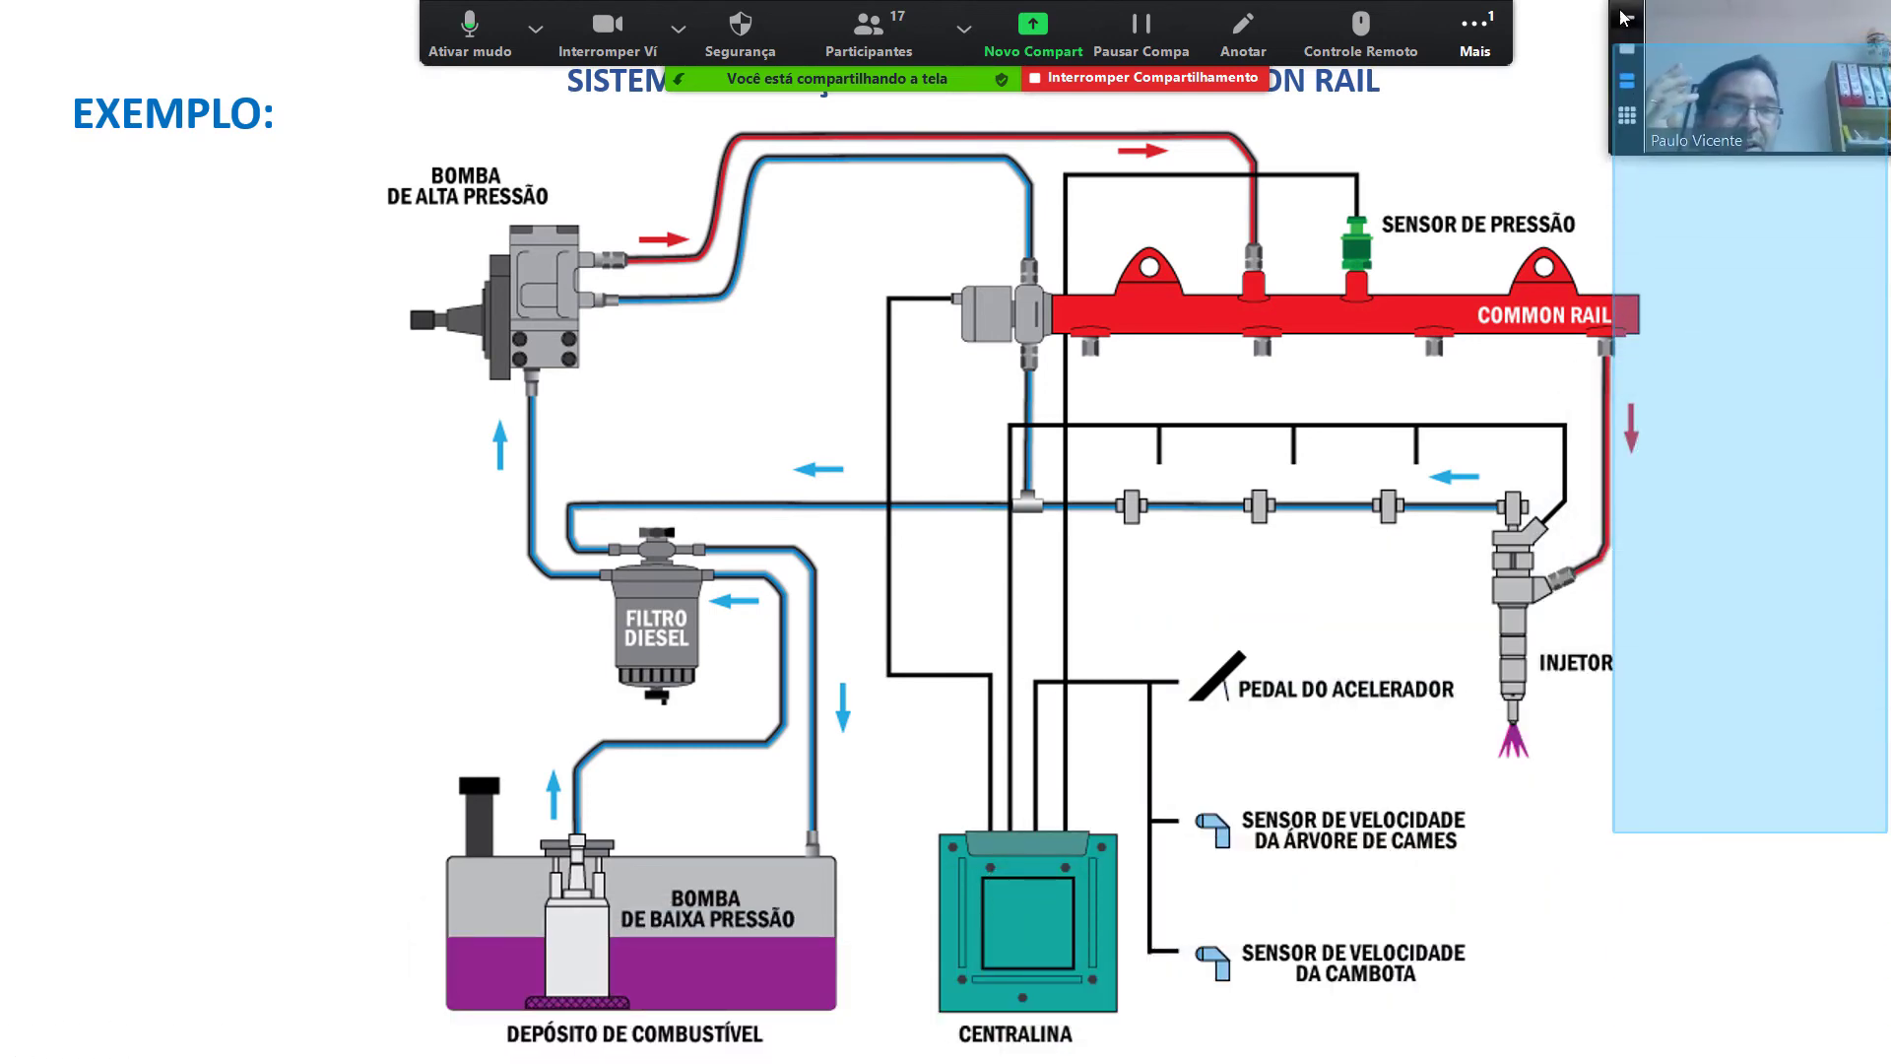
pyautogui.click(965, 29)
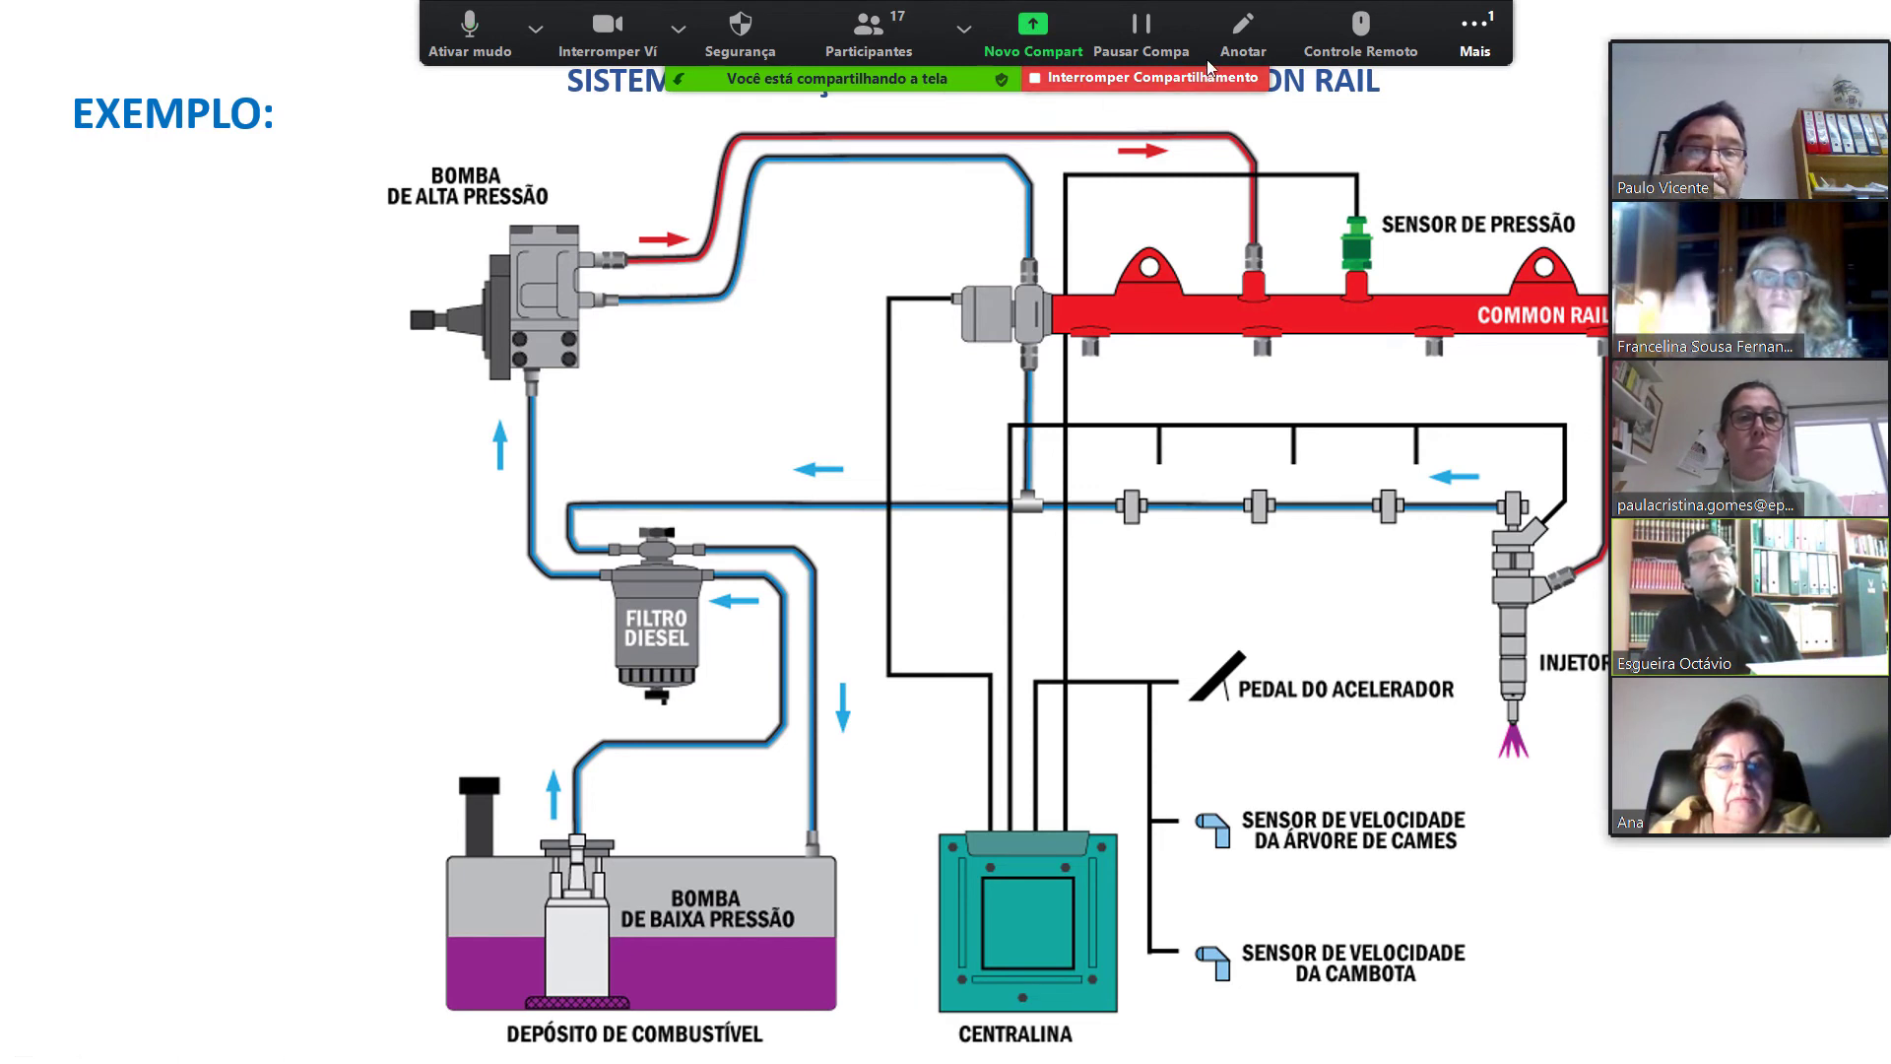
# - Start annotating the Common Rail diagram with the Draw tool and set its colour to red
pyautogui.click(1243, 34)
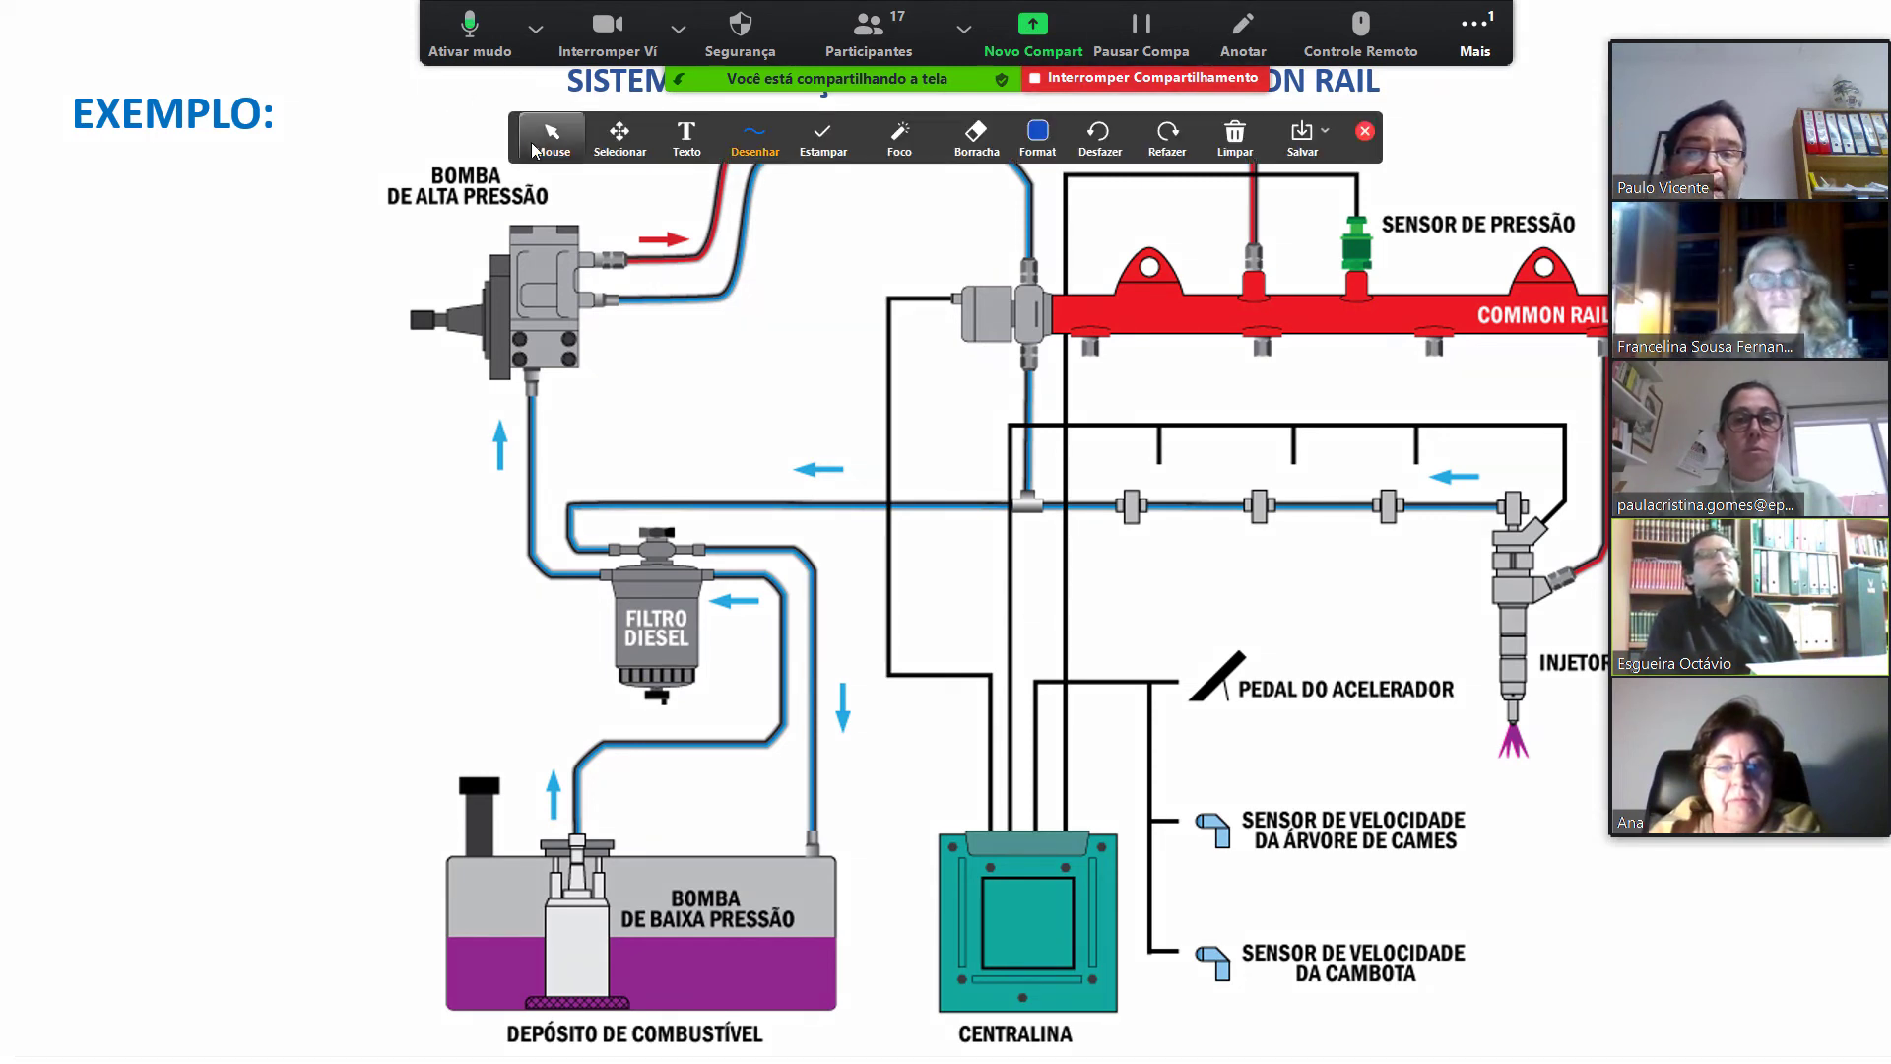
pyautogui.click(754, 135)
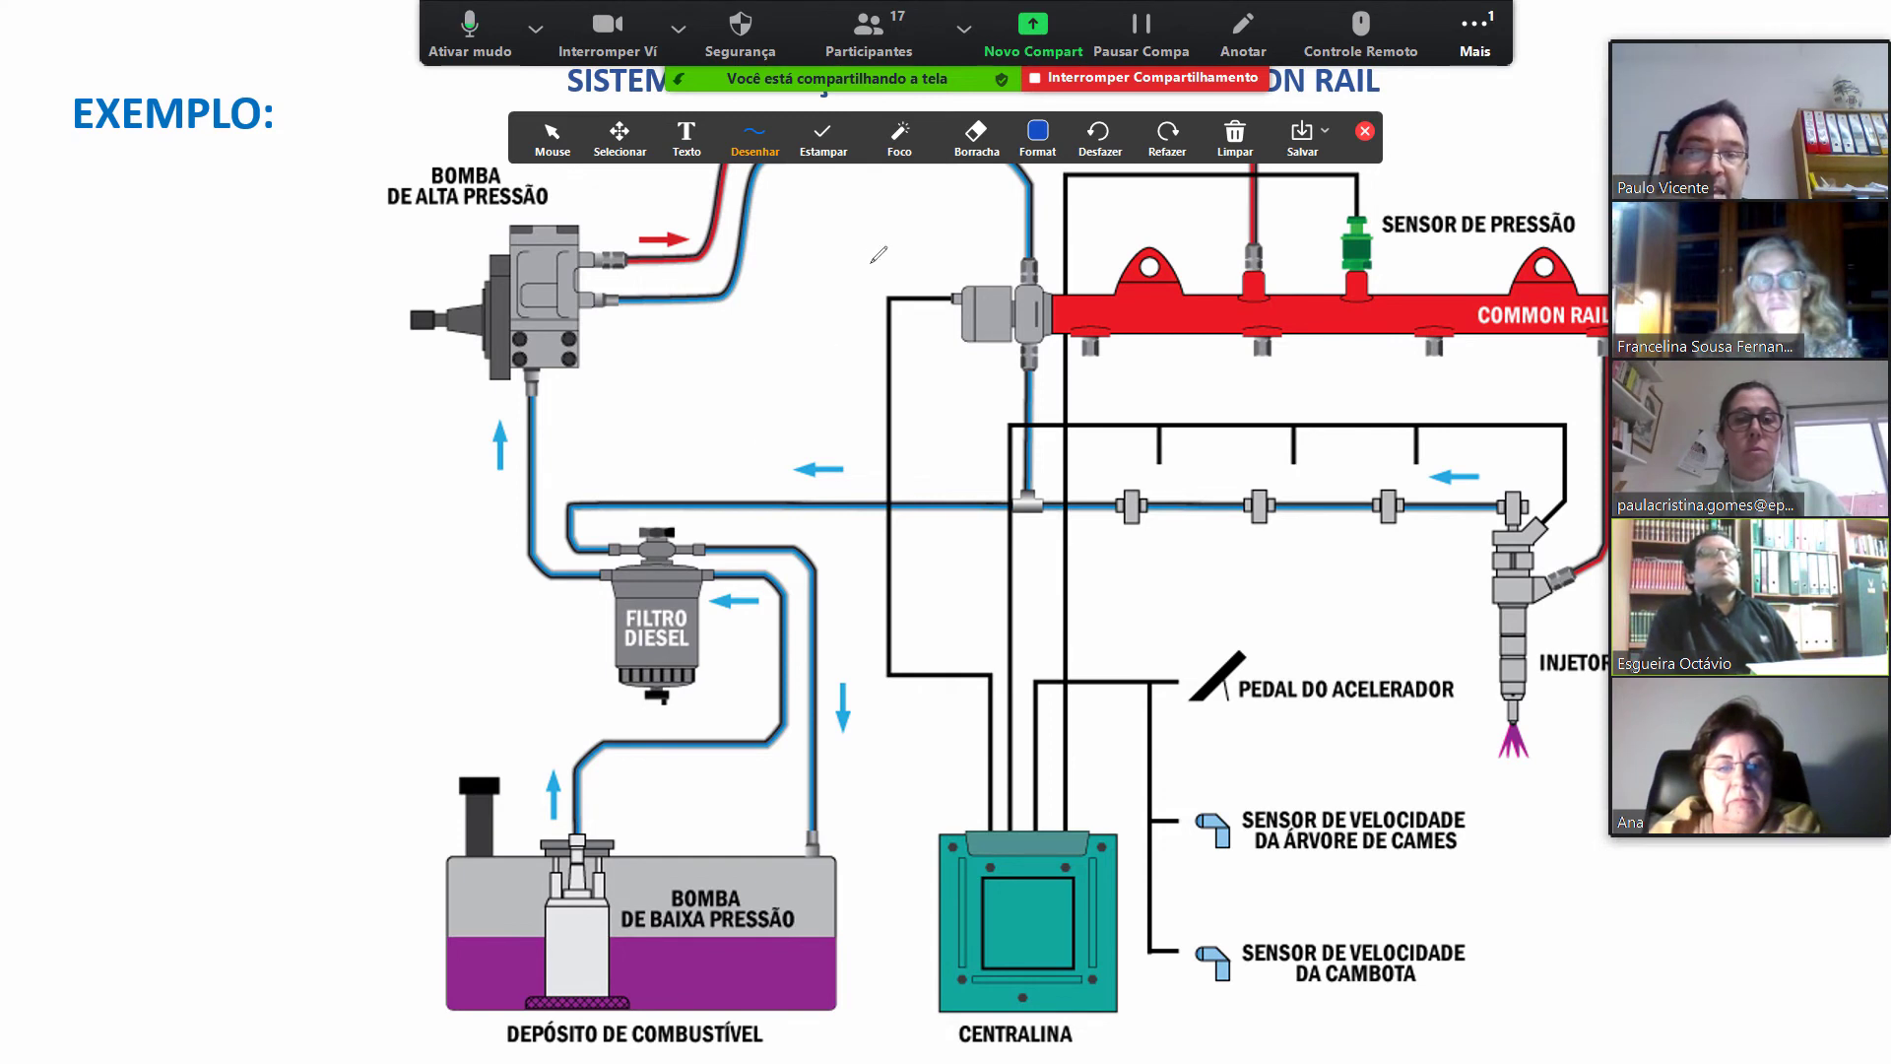
pyautogui.click(1060, 154)
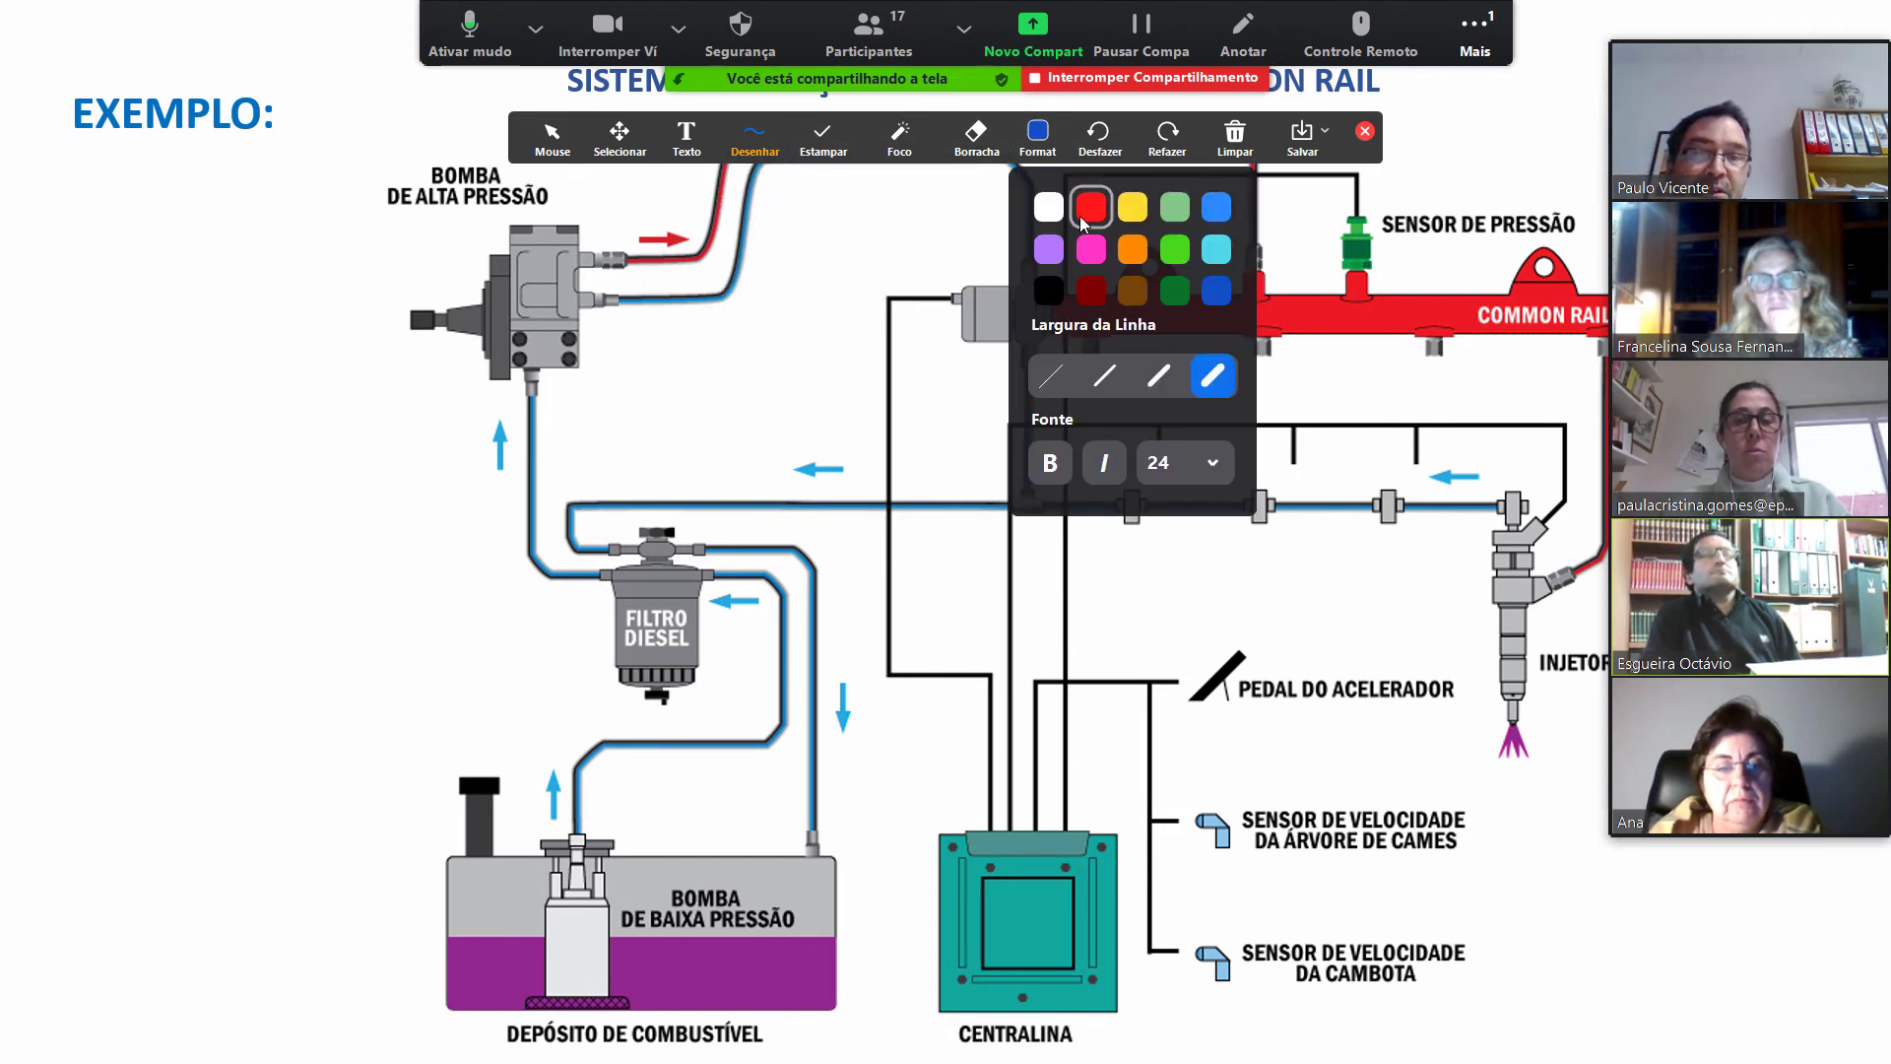
pyautogui.click(1092, 209)
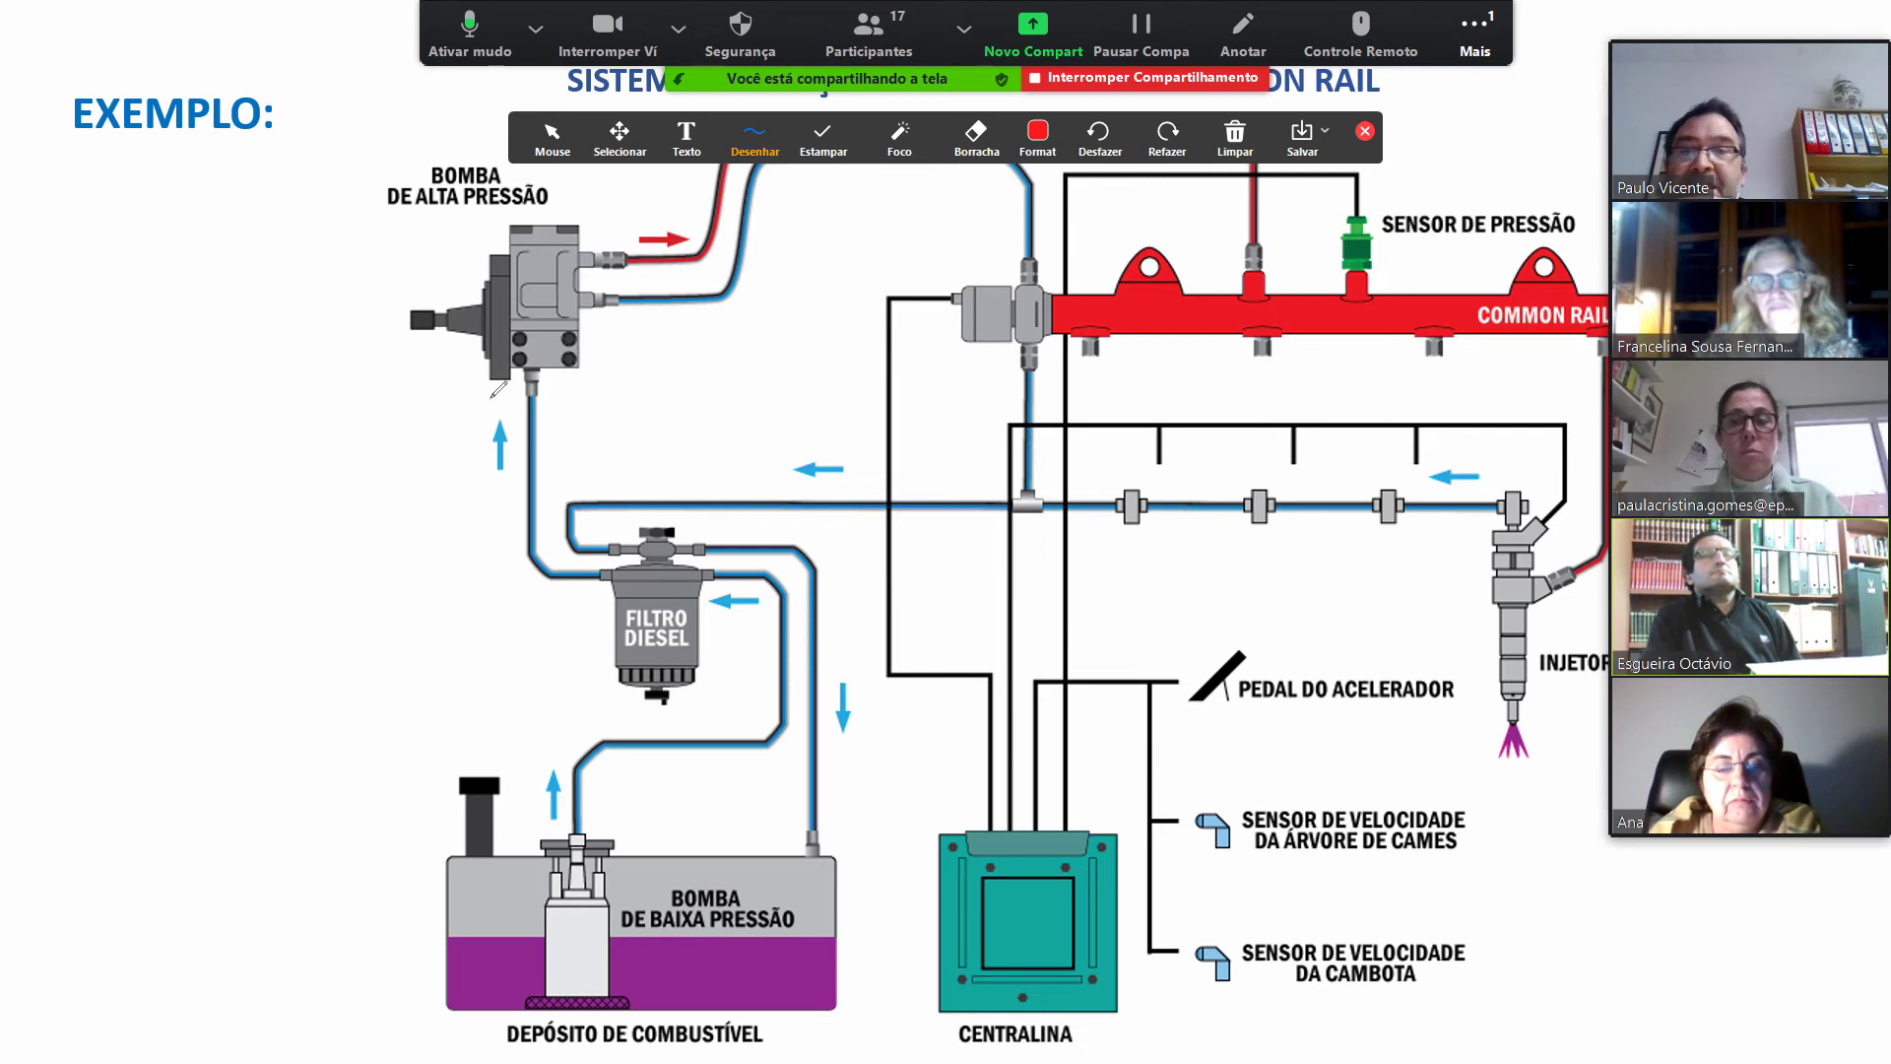